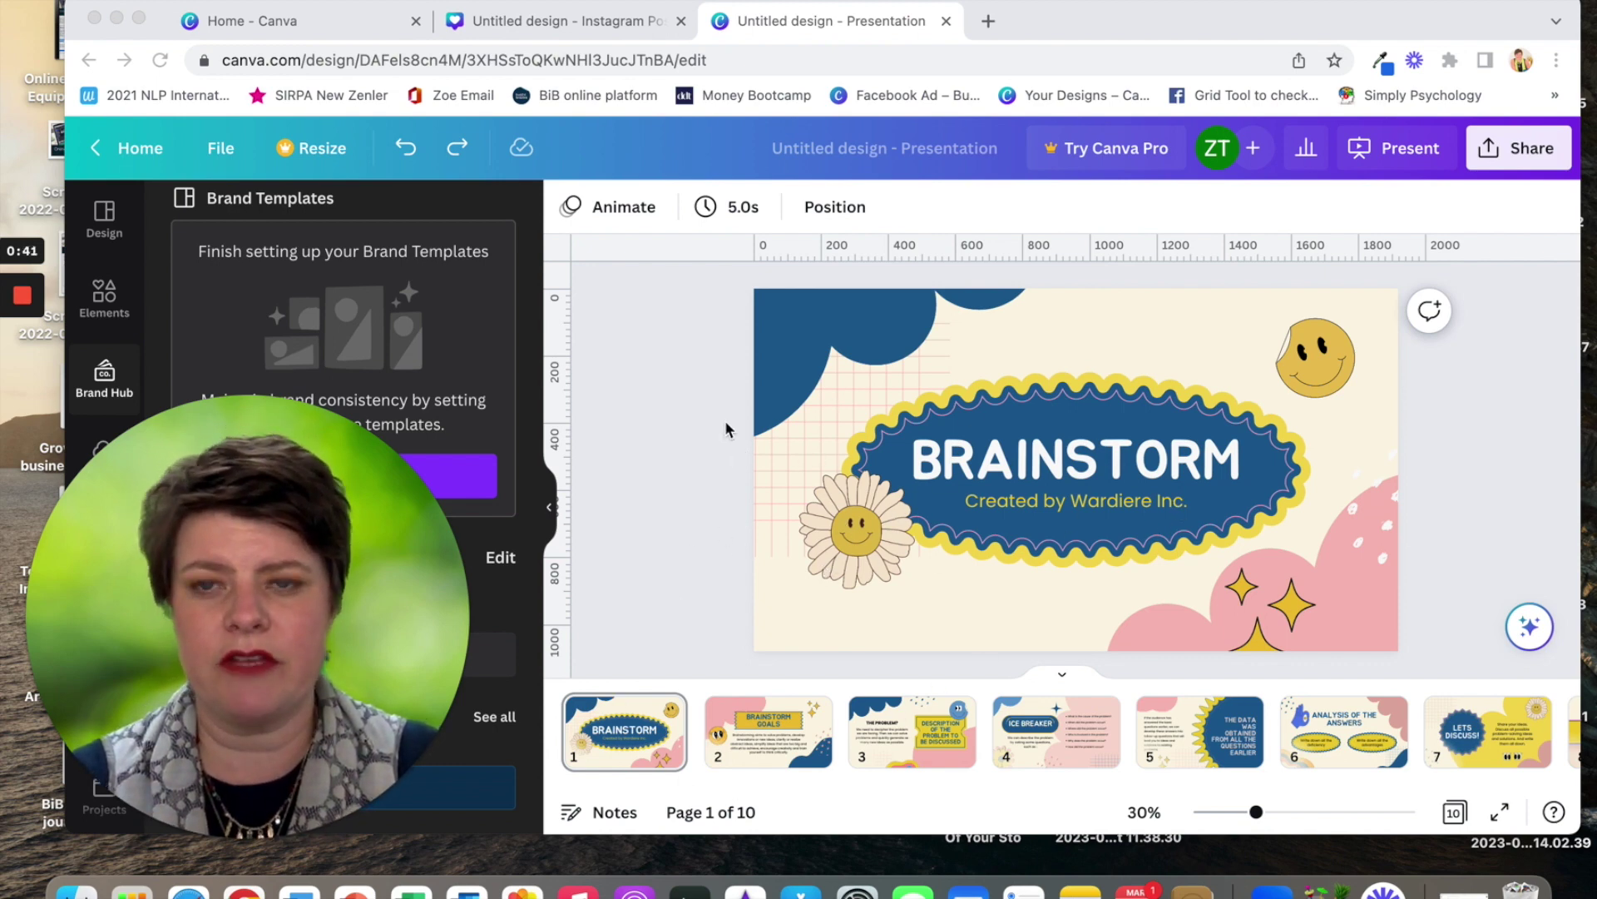
pyautogui.click(563, 25)
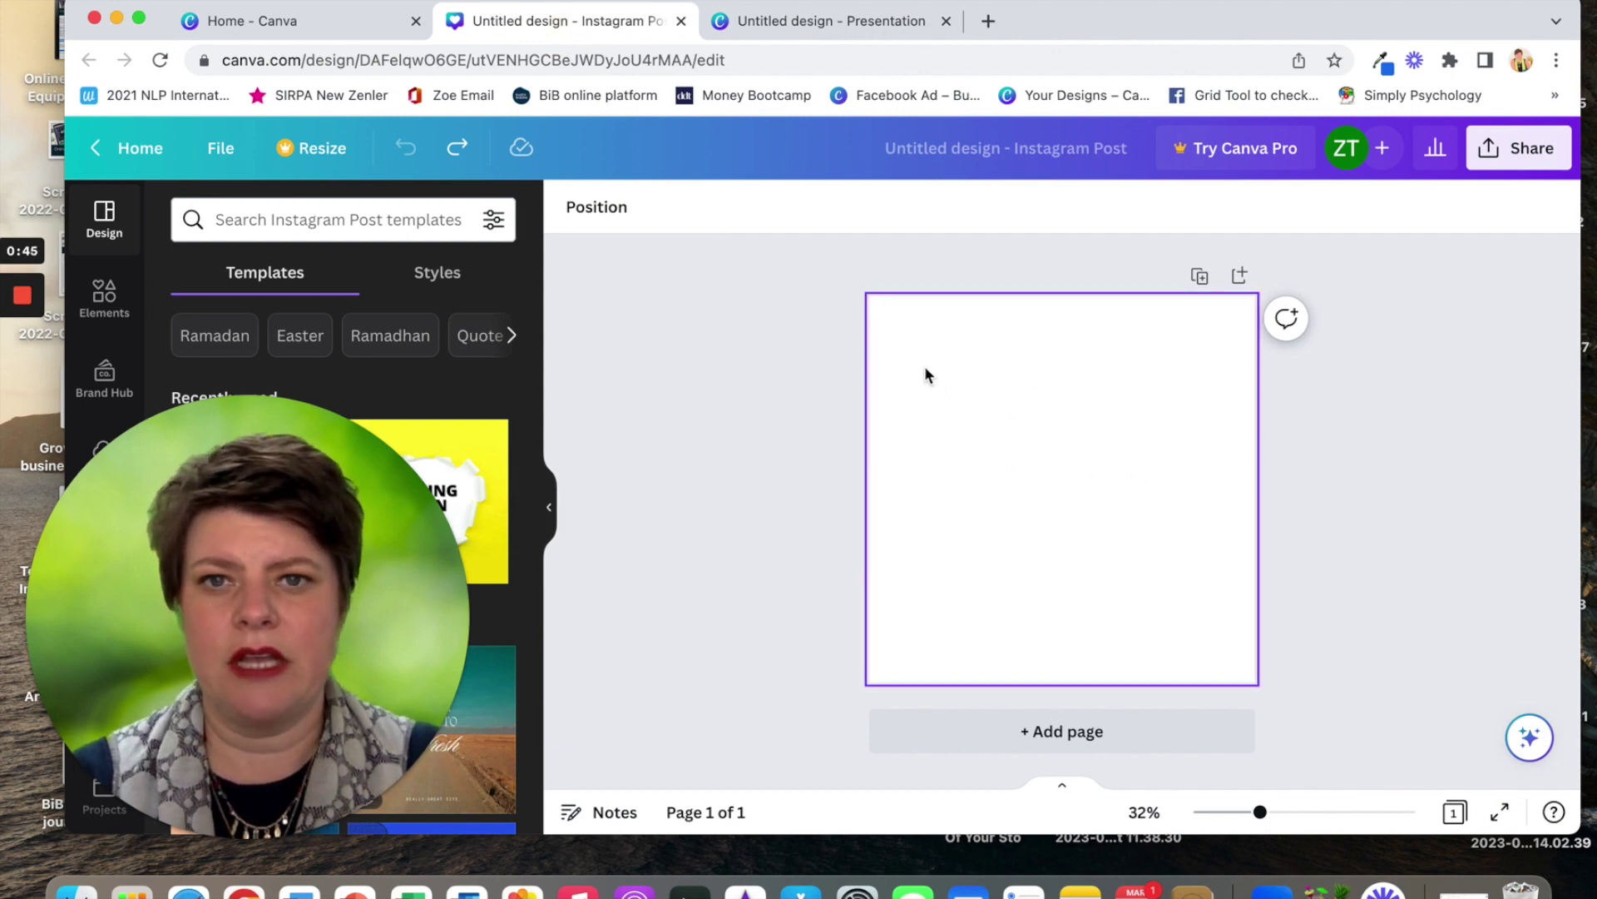
pyautogui.click(781, 25)
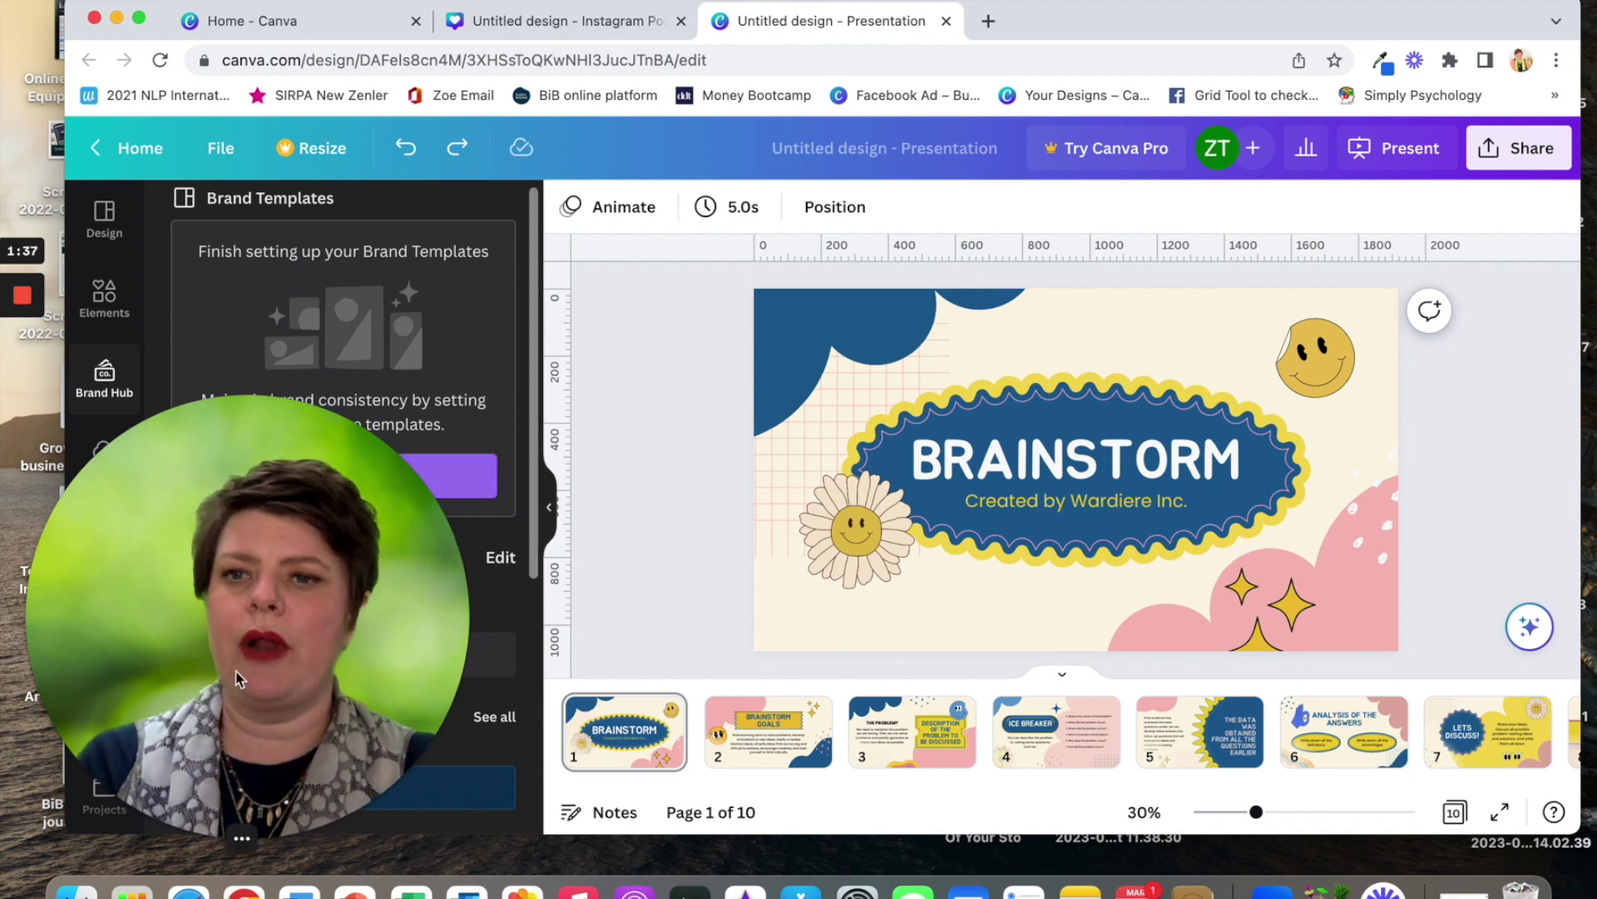
pyautogui.moveTo(206, 770)
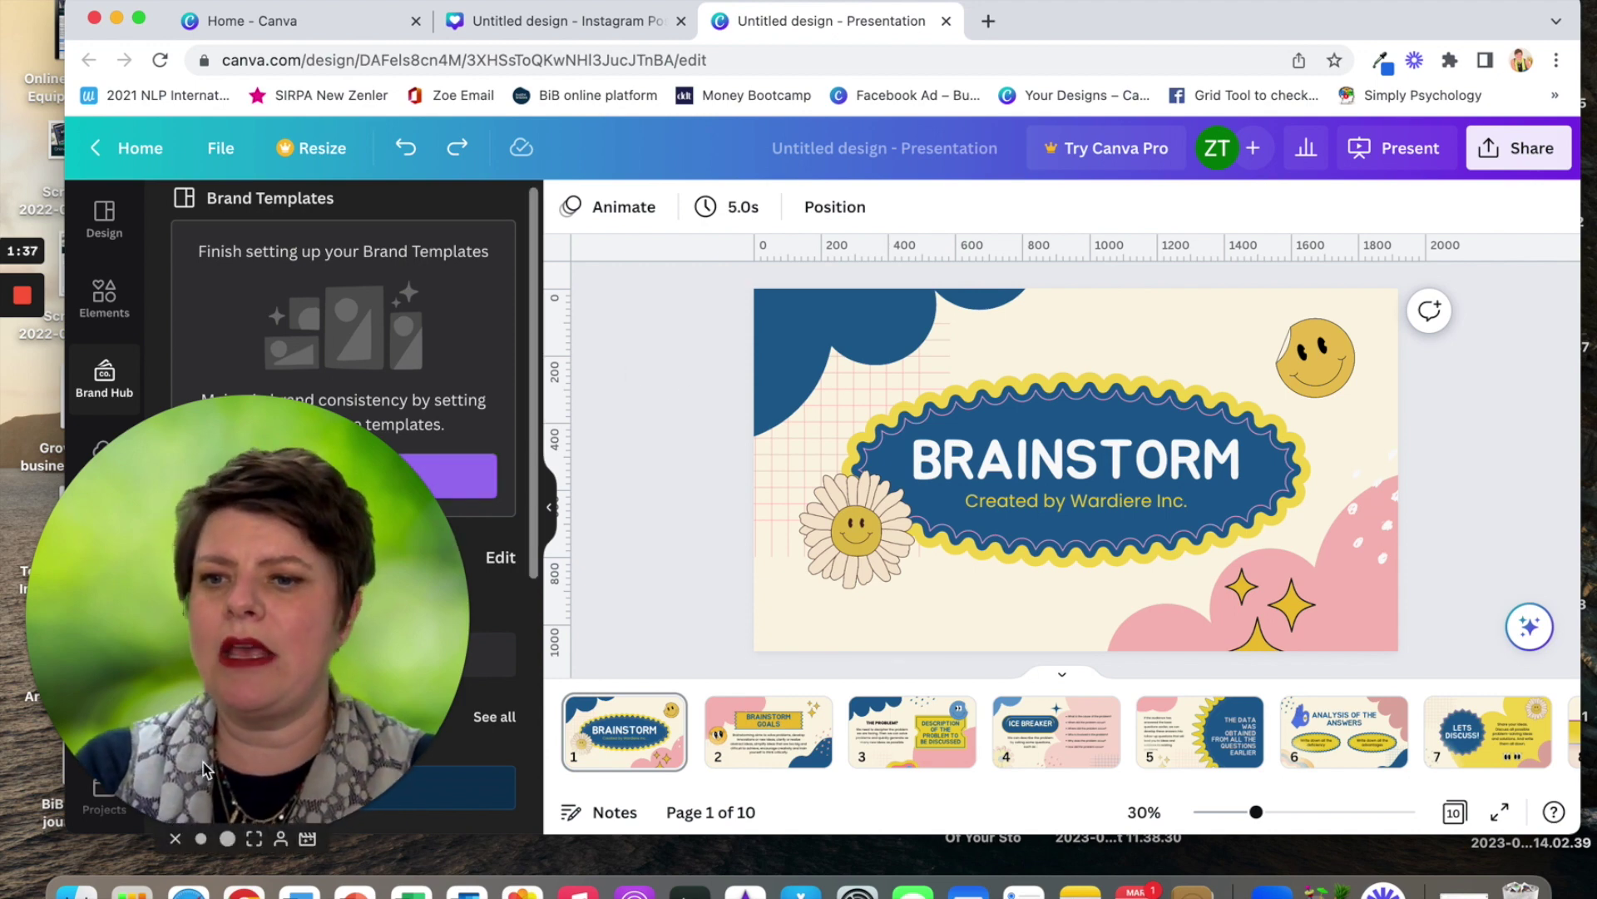
pyautogui.click(201, 838)
pyautogui.moveTo(123, 726); pyautogui.dragTo(1439, 463)
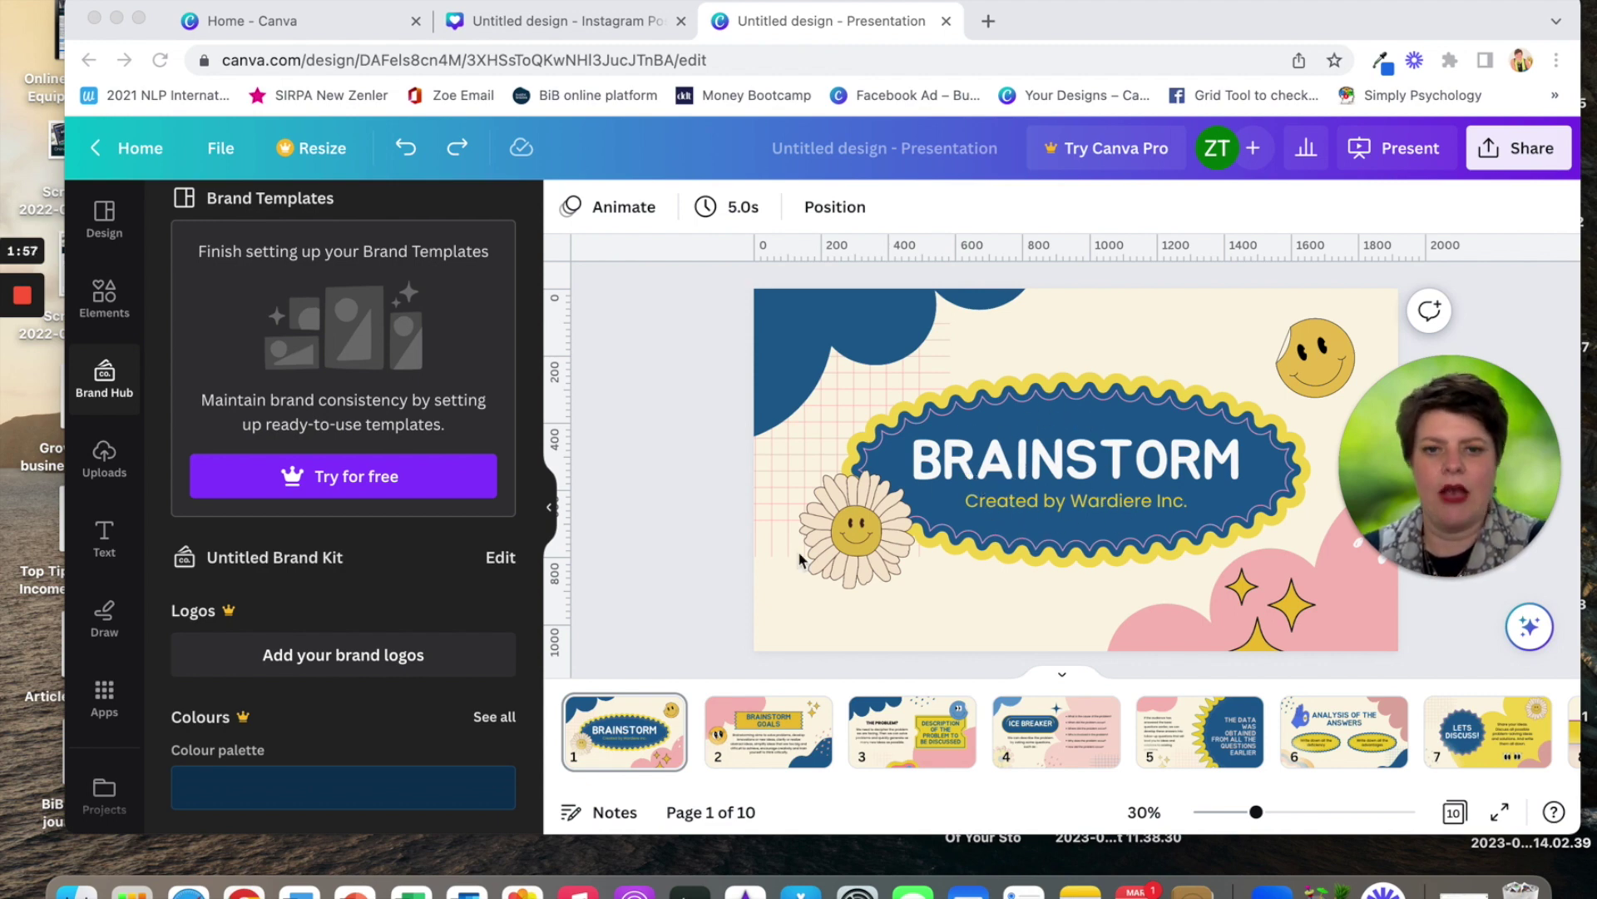
# Step: Move the smiling daisy one layer down so it sits behind the blue scalloped oval on page 1
pyautogui.click(864, 537)
pyautogui.click(863, 536)
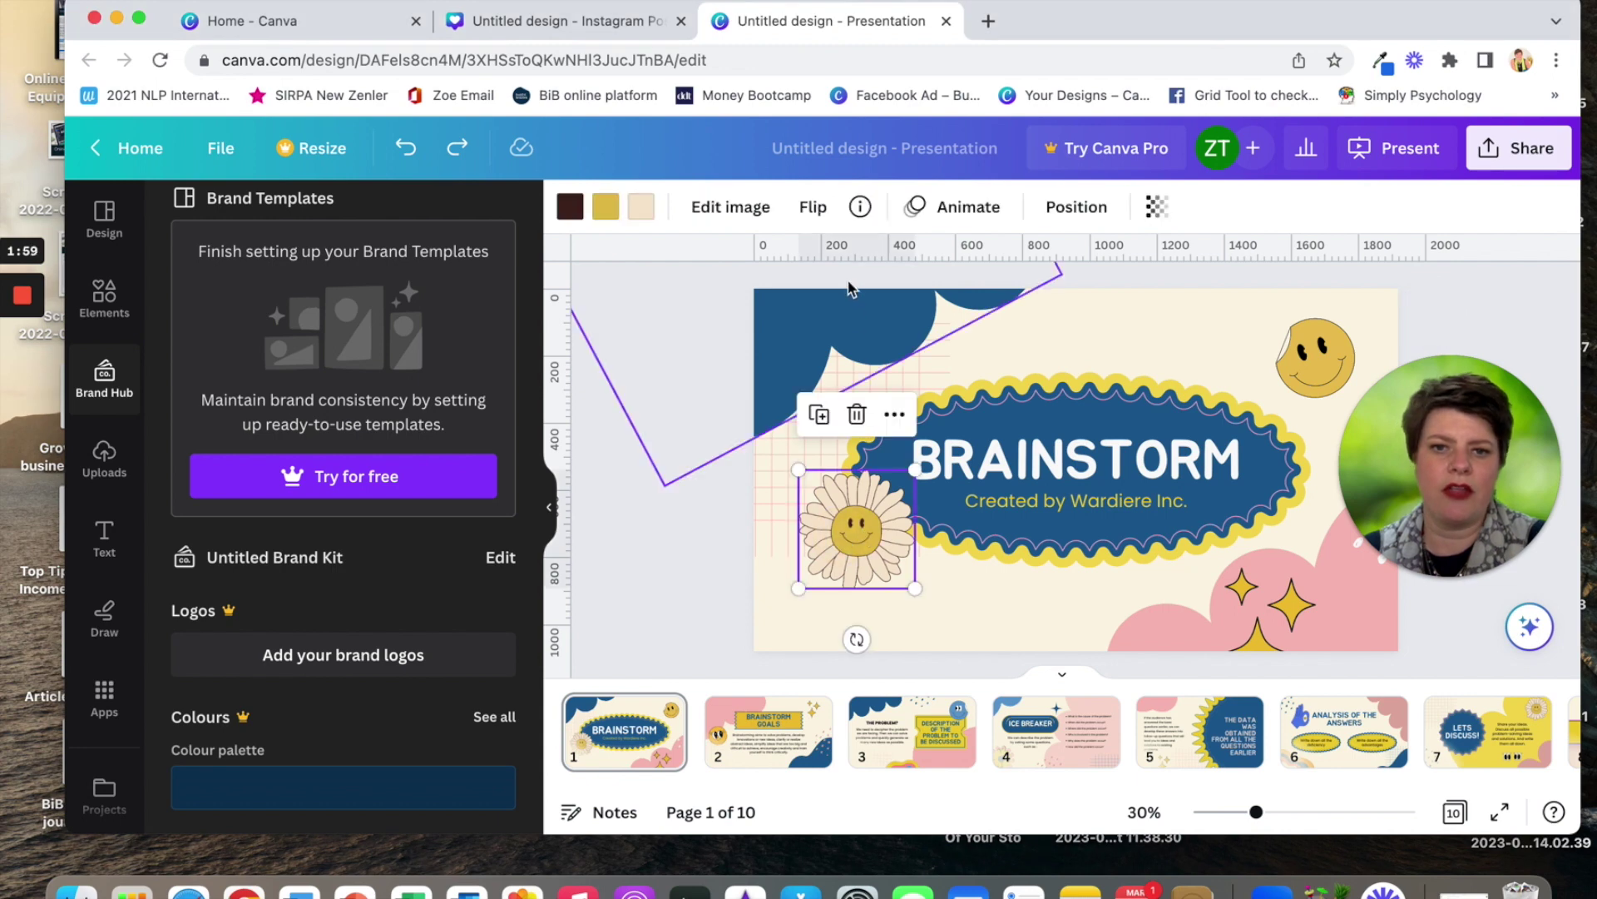
pyautogui.click(1071, 207)
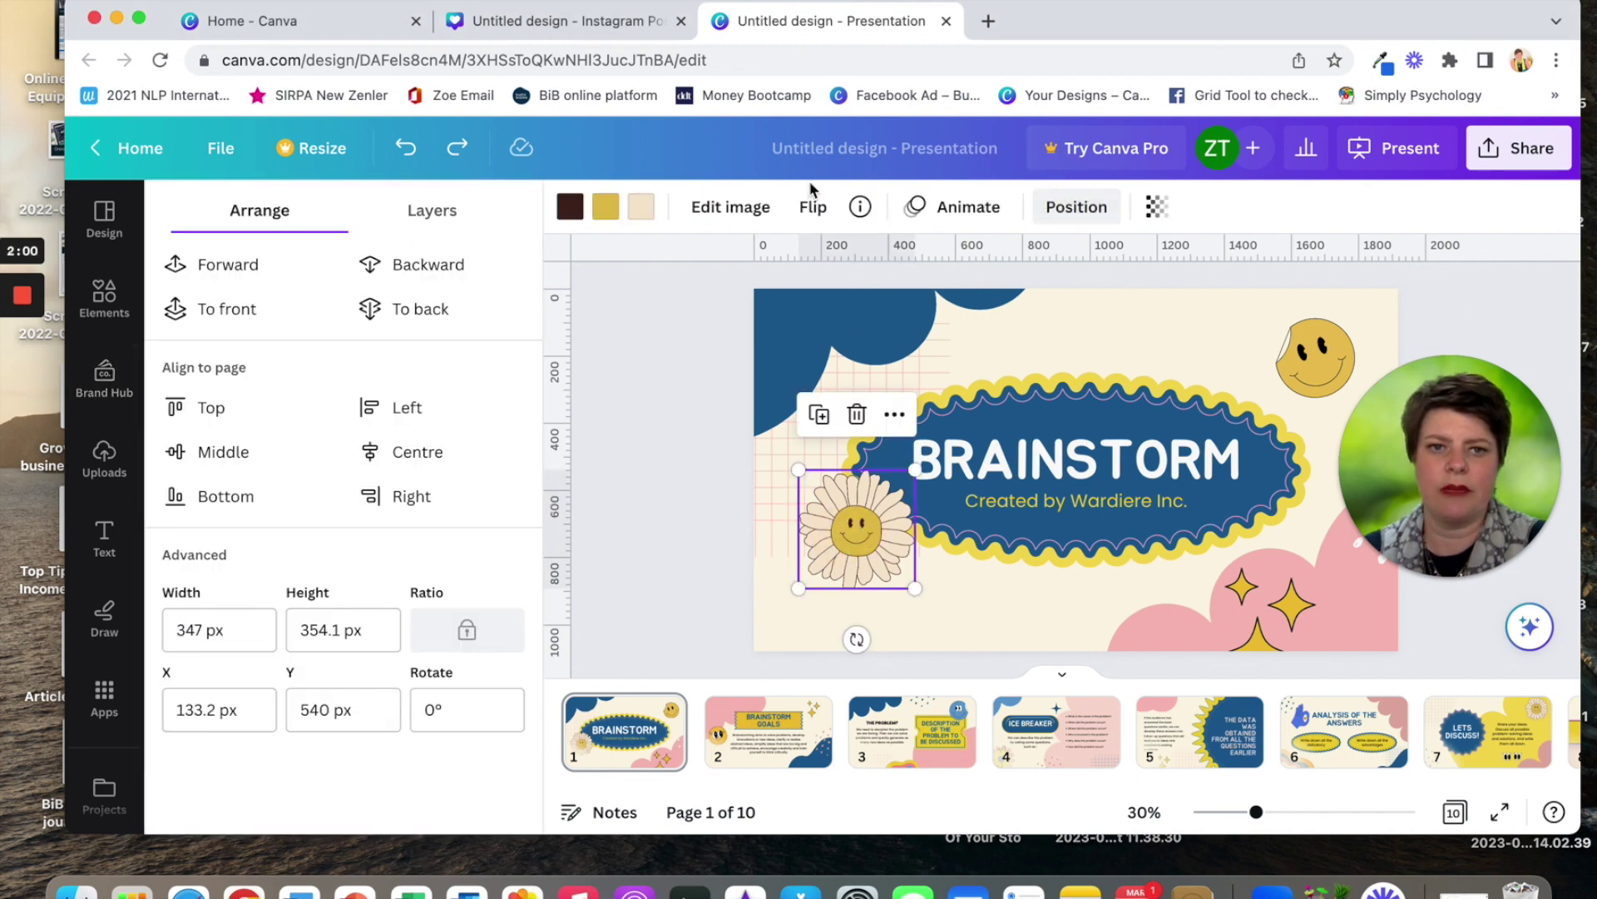
pyautogui.click(441, 218)
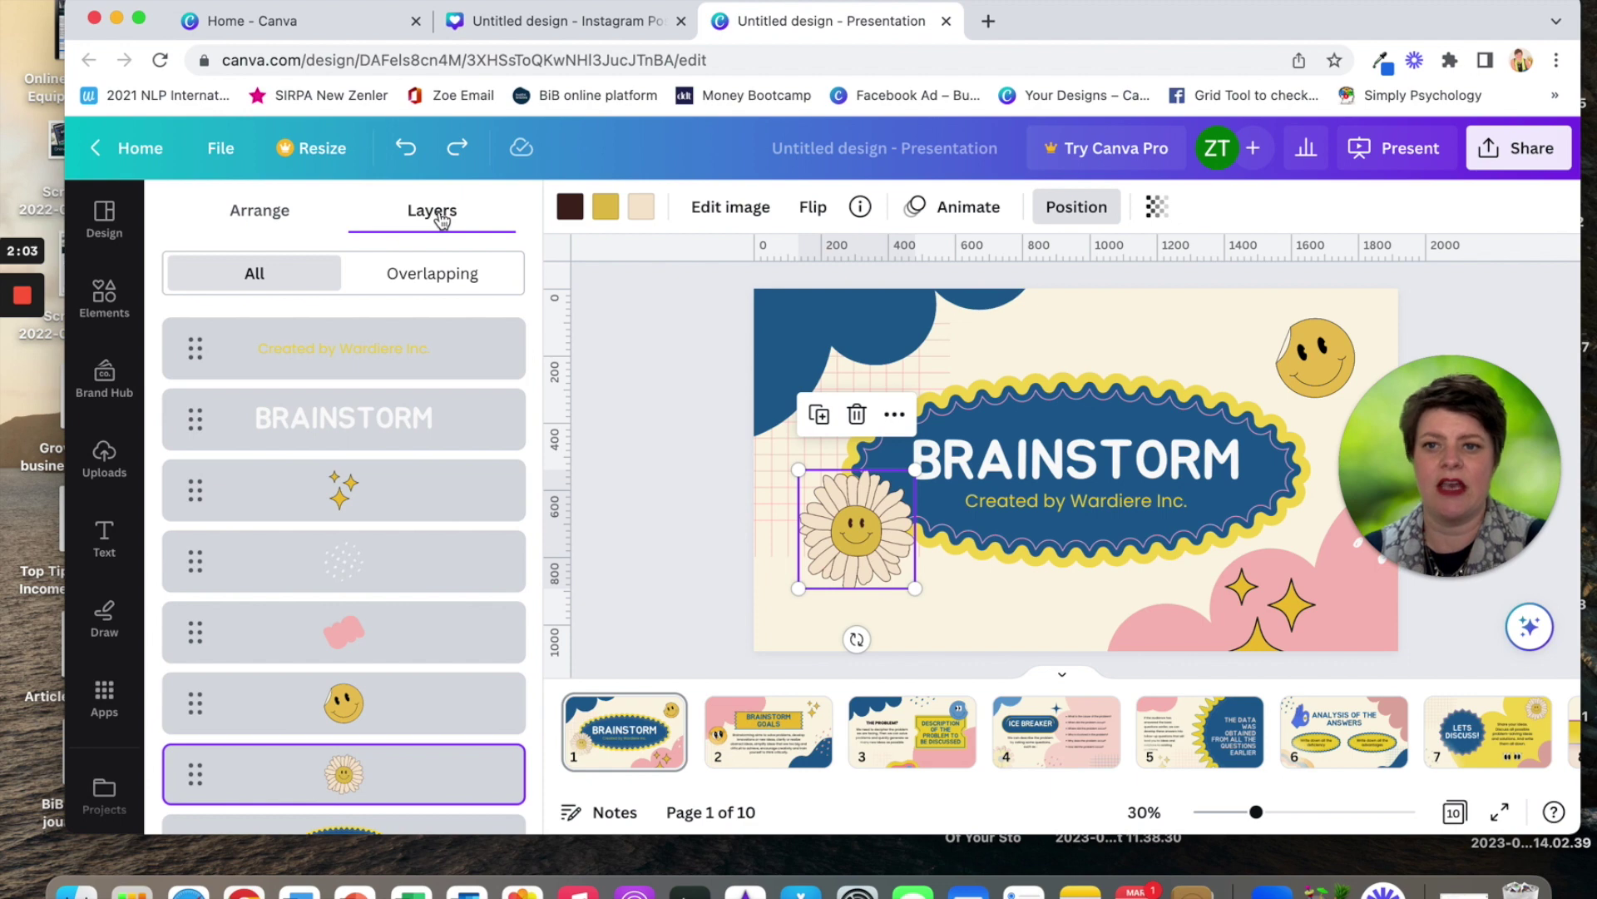
pyautogui.scroll(-3, 237, 666)
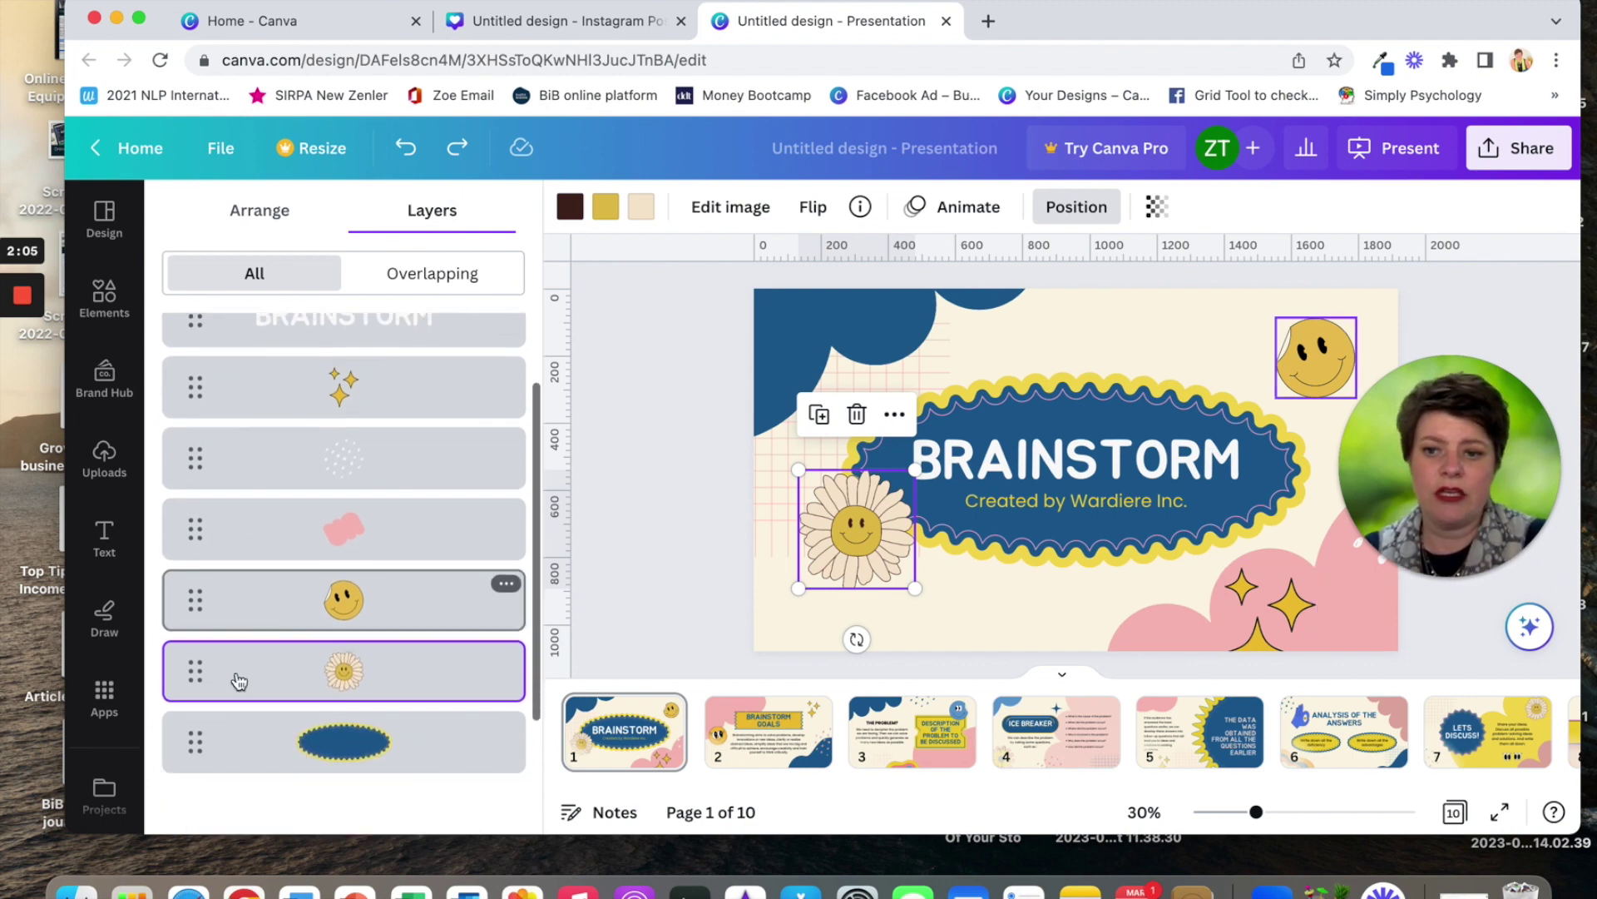
pyautogui.moveTo(195, 536); pyautogui.dragTo(193, 641)
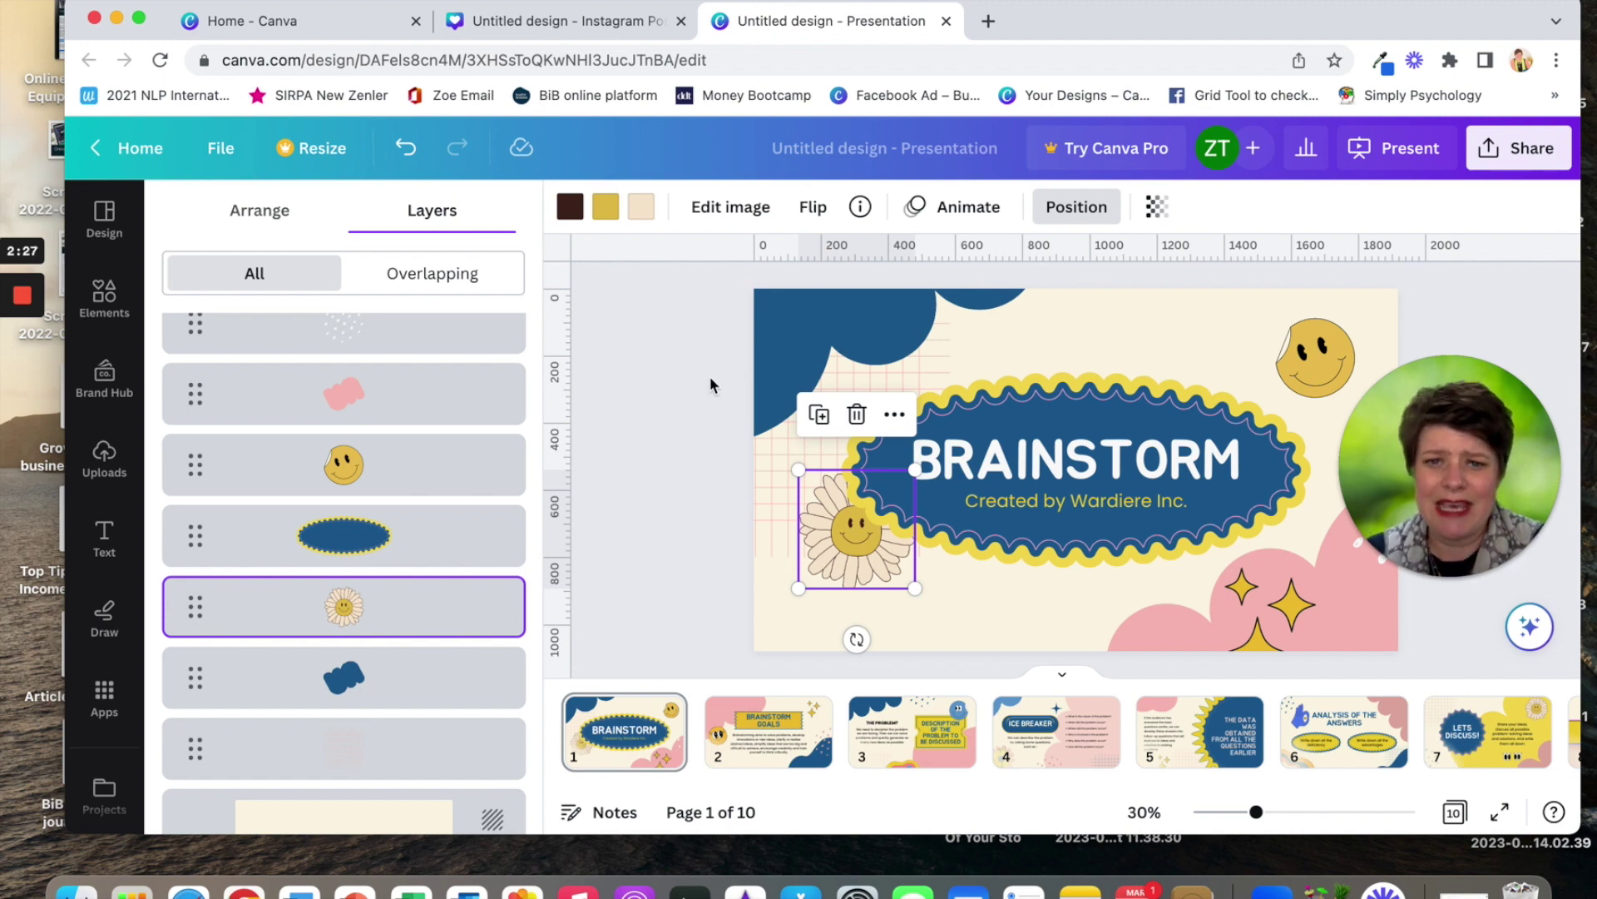
# Step: Reposition the daisy in the slide's lower-left corner, at about X 47 px and Y 683 px
pyautogui.click(272, 218)
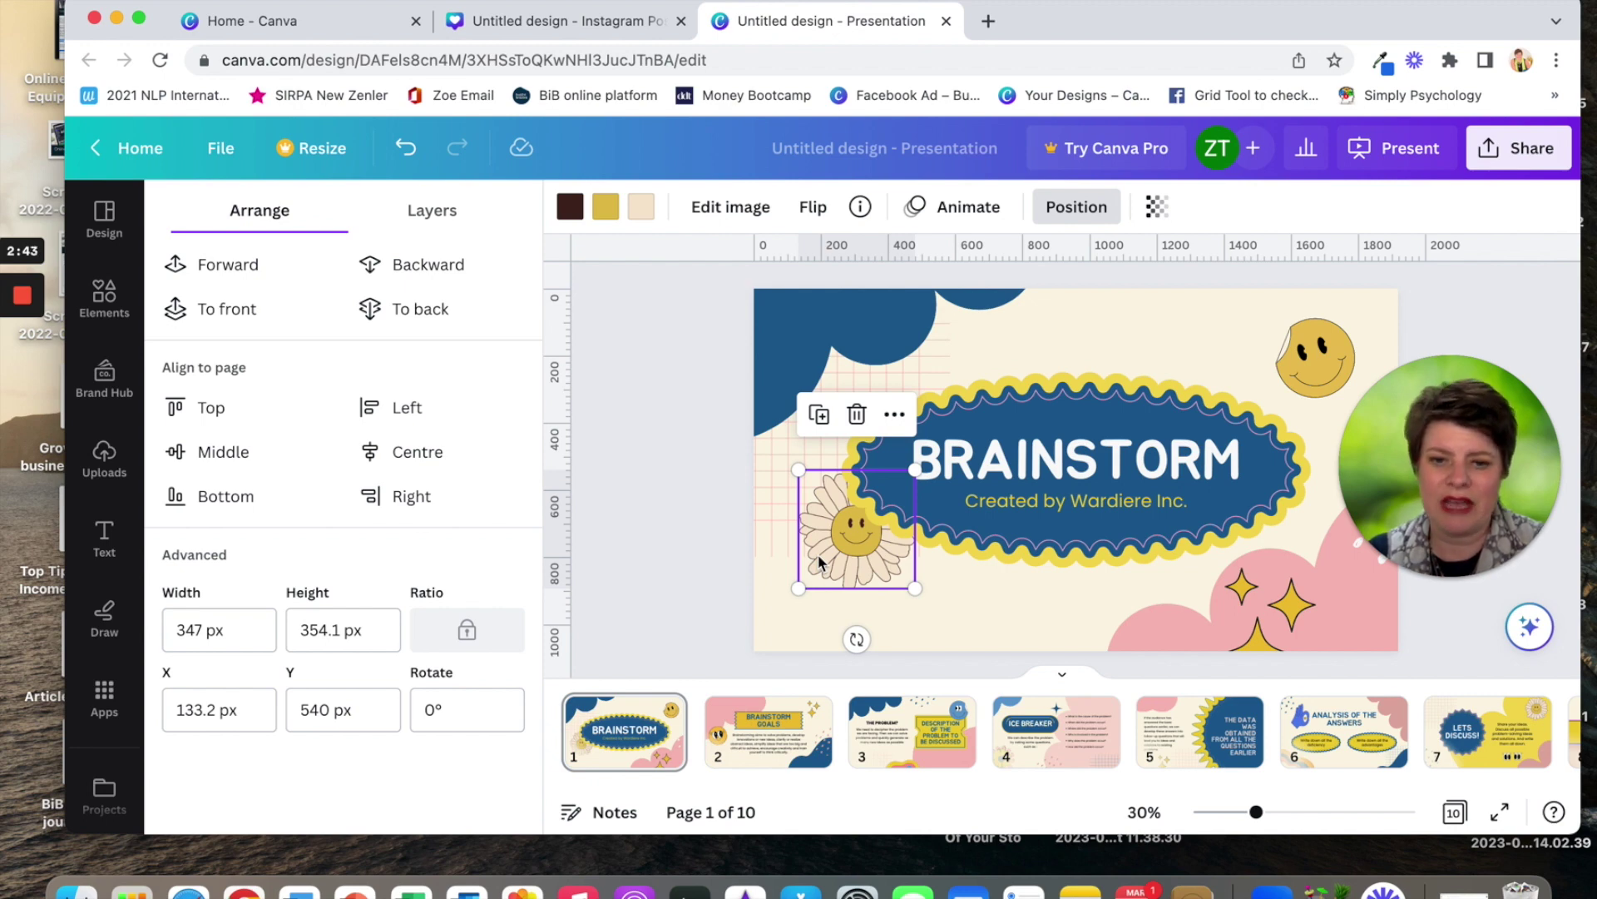
pyautogui.moveTo(820, 562); pyautogui.dragTo(802, 593)
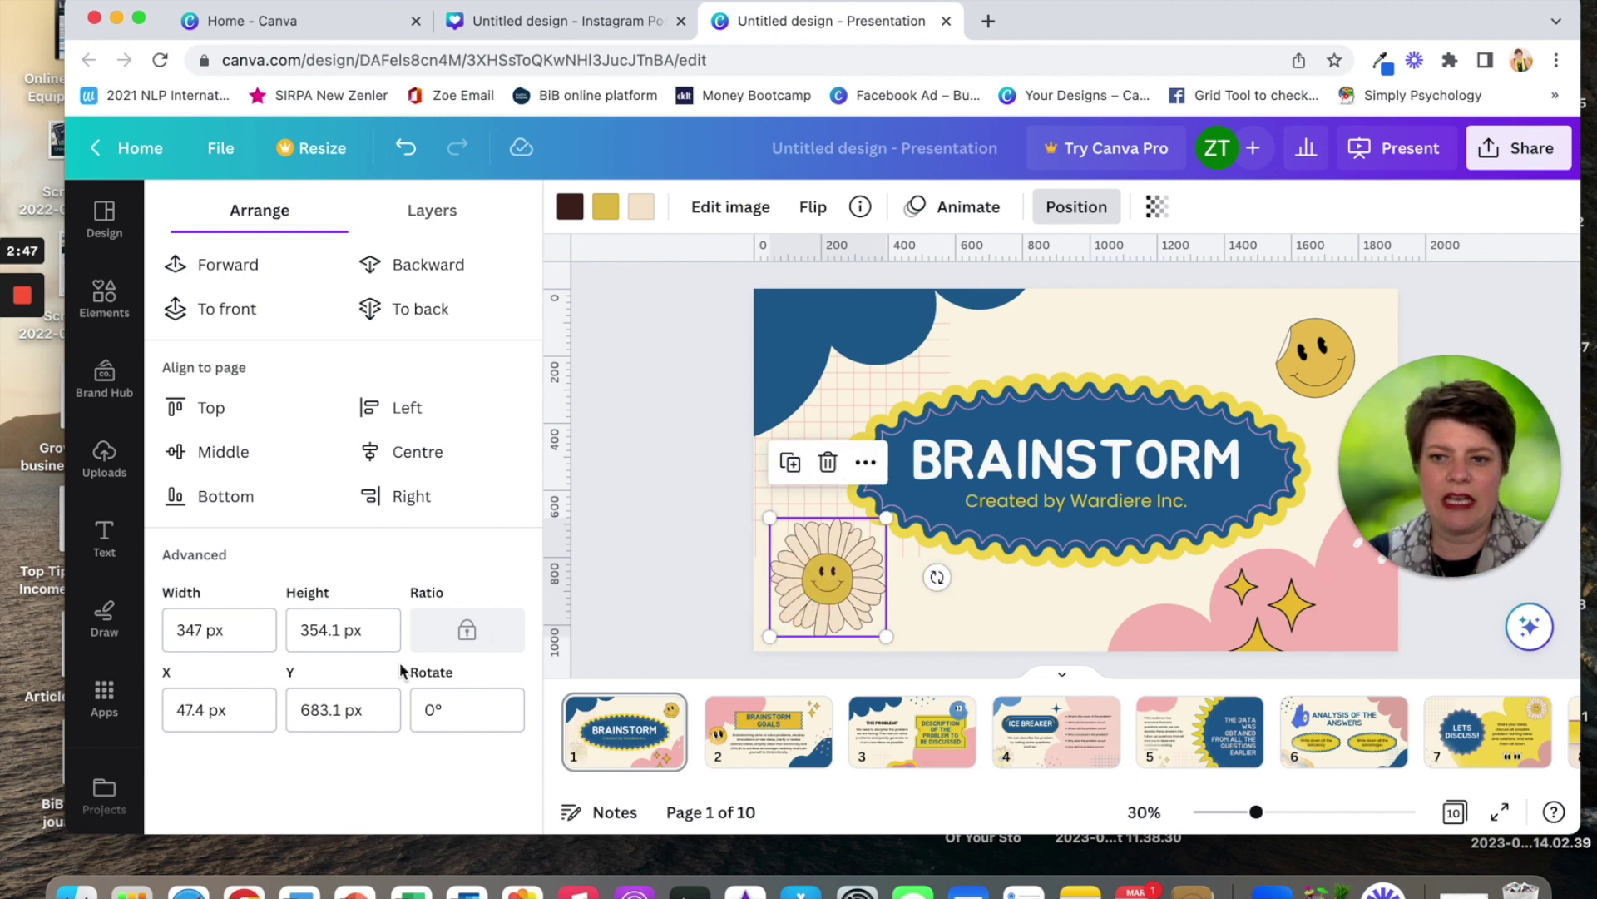
pyautogui.doubleClick(243, 709)
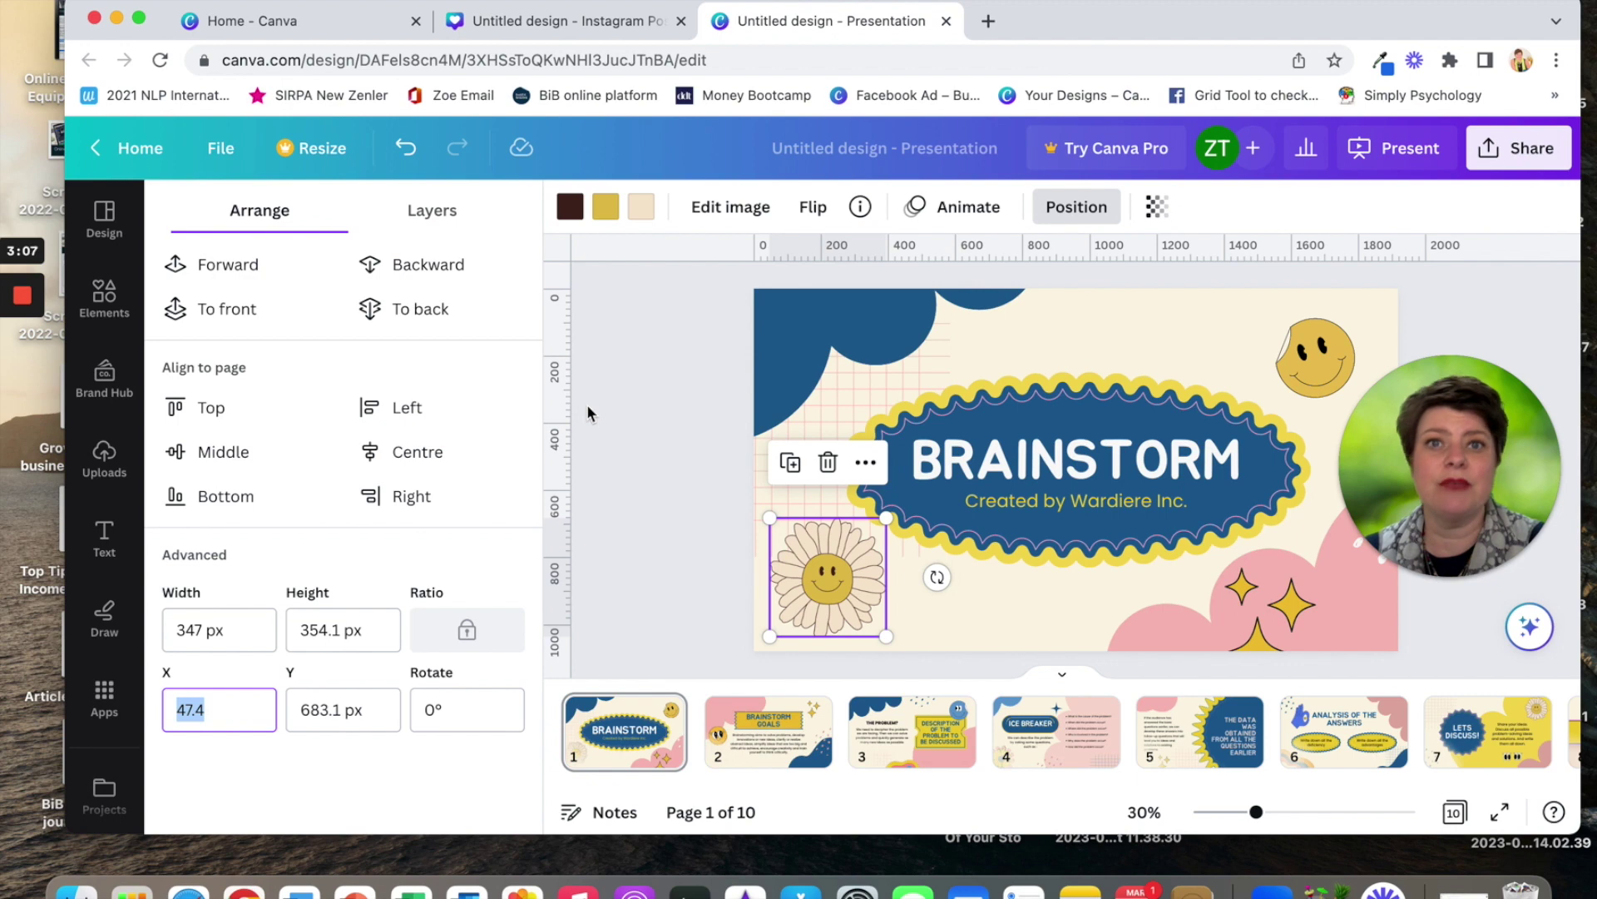
# Step: Examine the Brand Hub's sections for templates, logos, colours, fonts, photos, graphics and icons
pyautogui.click(105, 379)
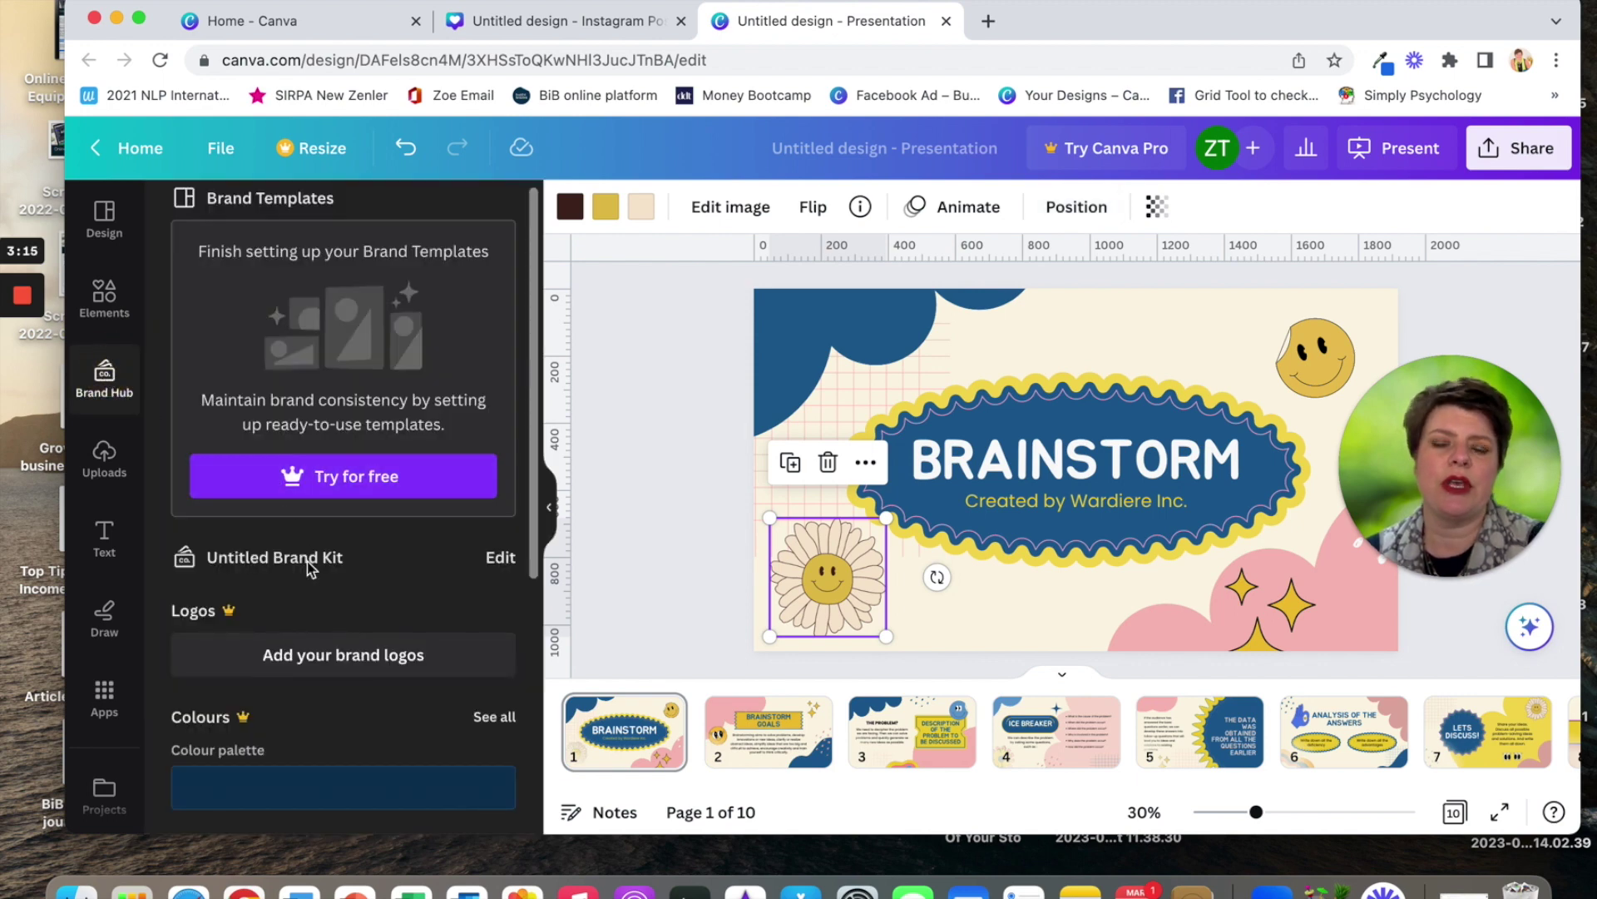
pyautogui.scroll(-4, 307, 560)
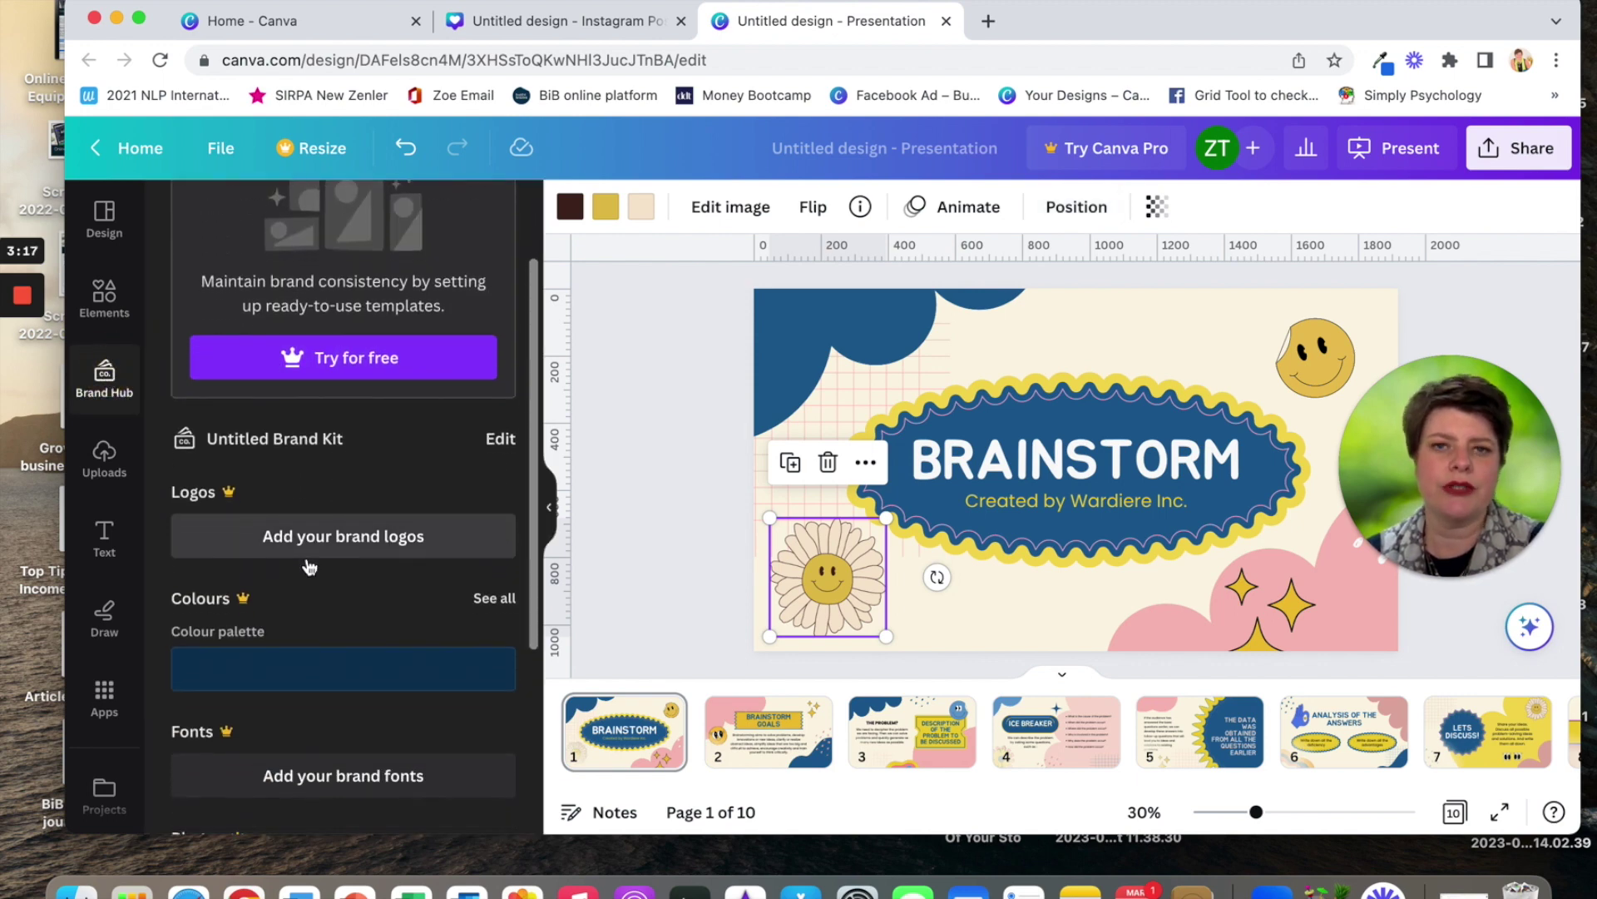
pyautogui.scroll(-4, 308, 566)
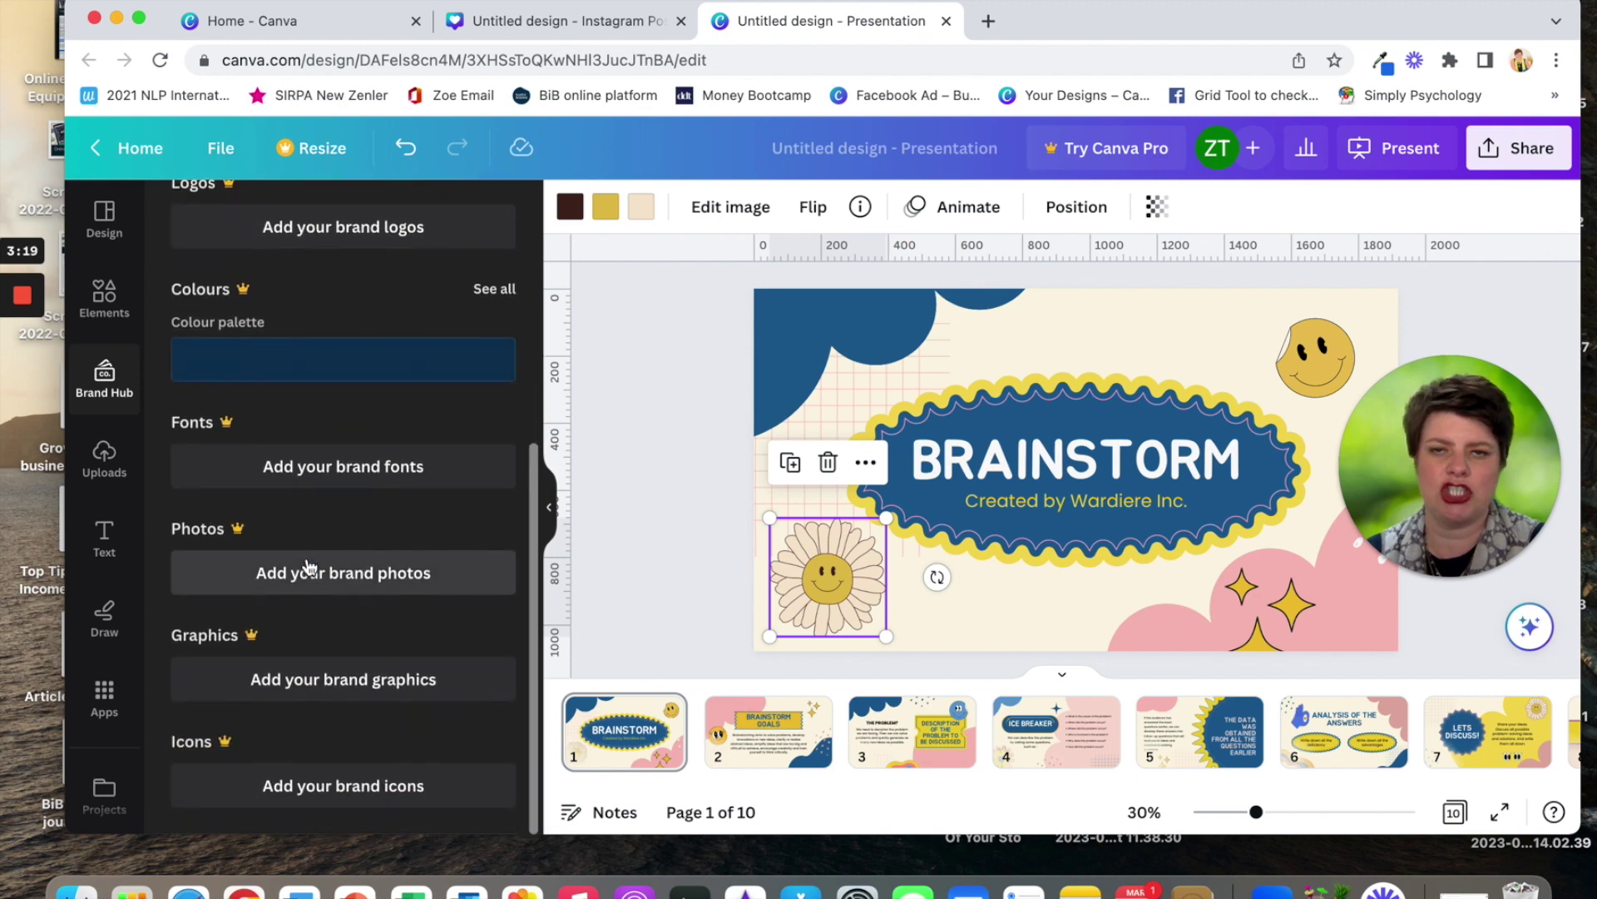
pyautogui.scroll(5, 308, 568)
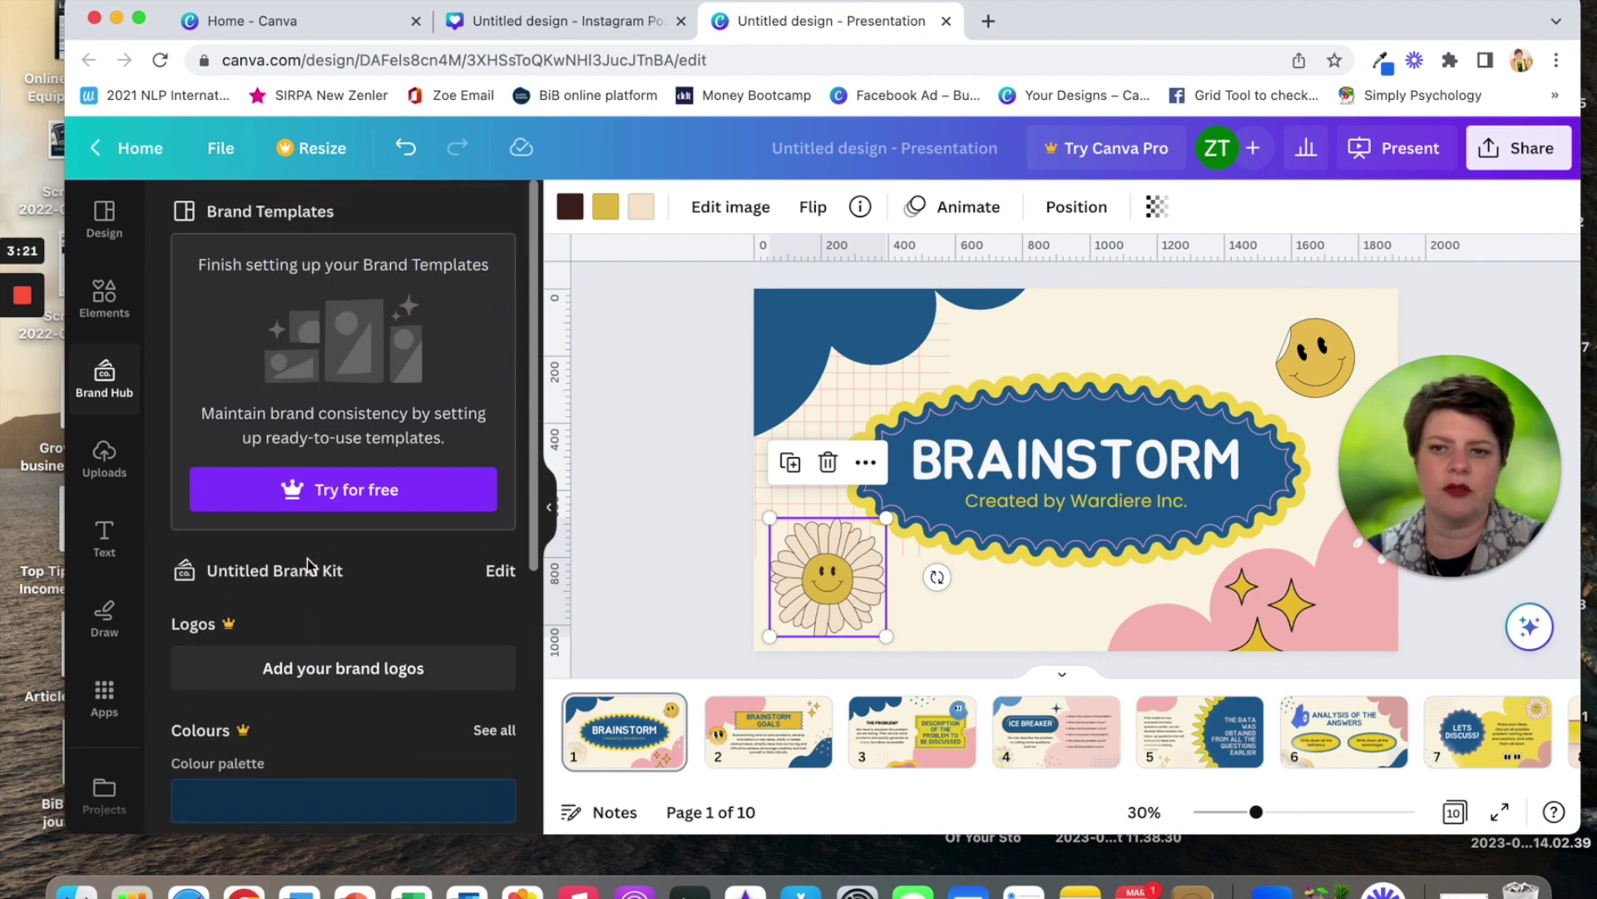
pyautogui.scroll(-5, 307, 557)
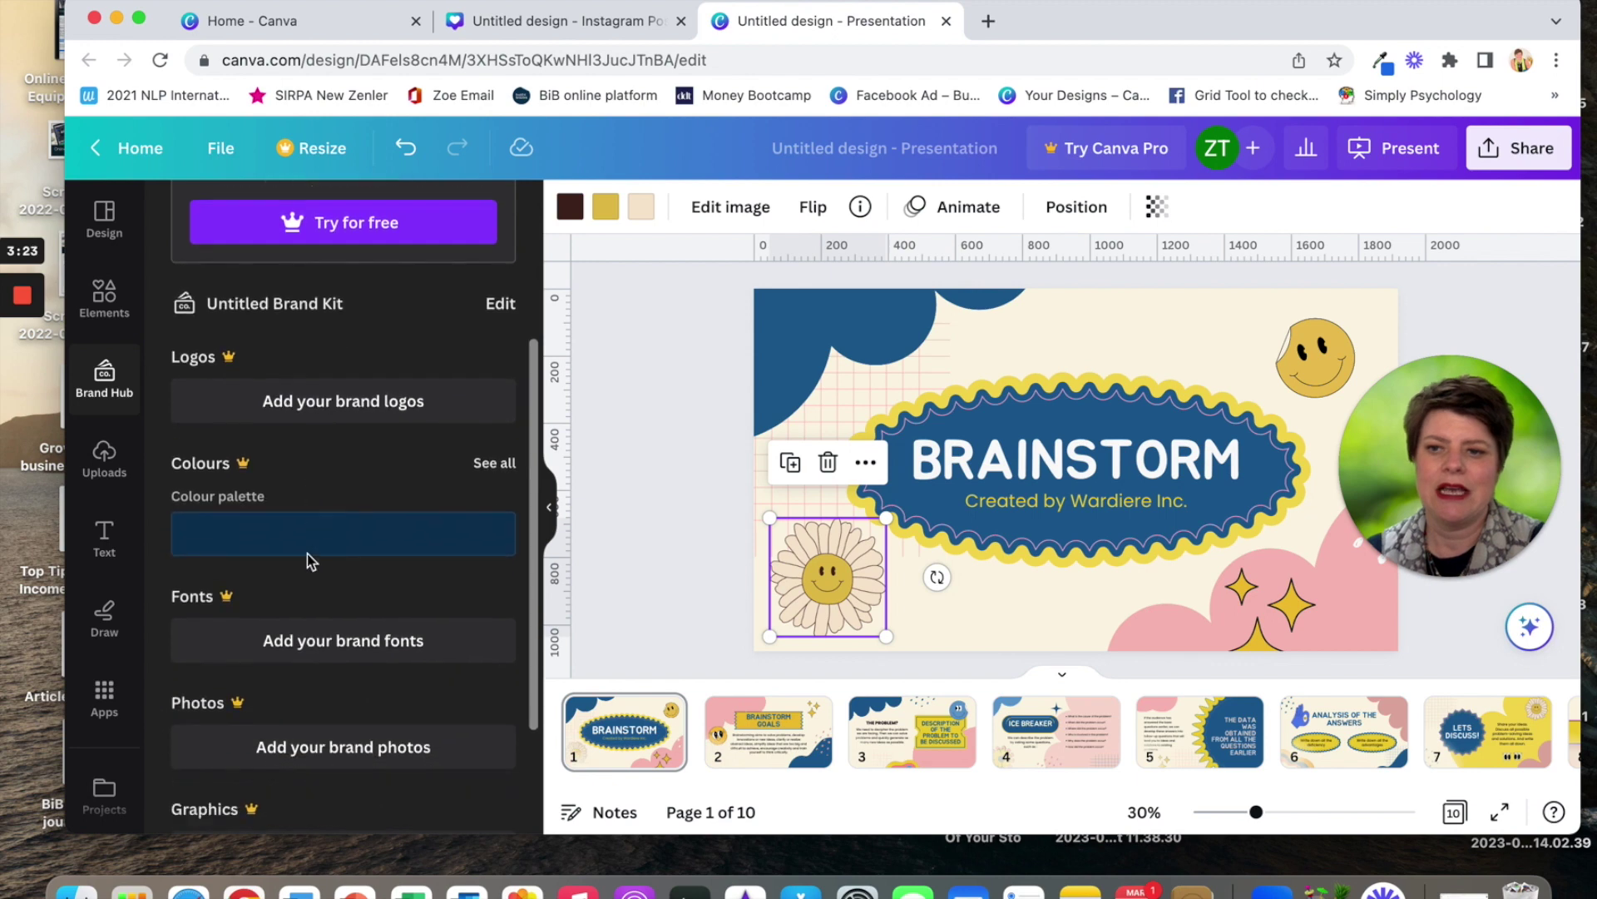
pyautogui.scroll(5, 314, 670)
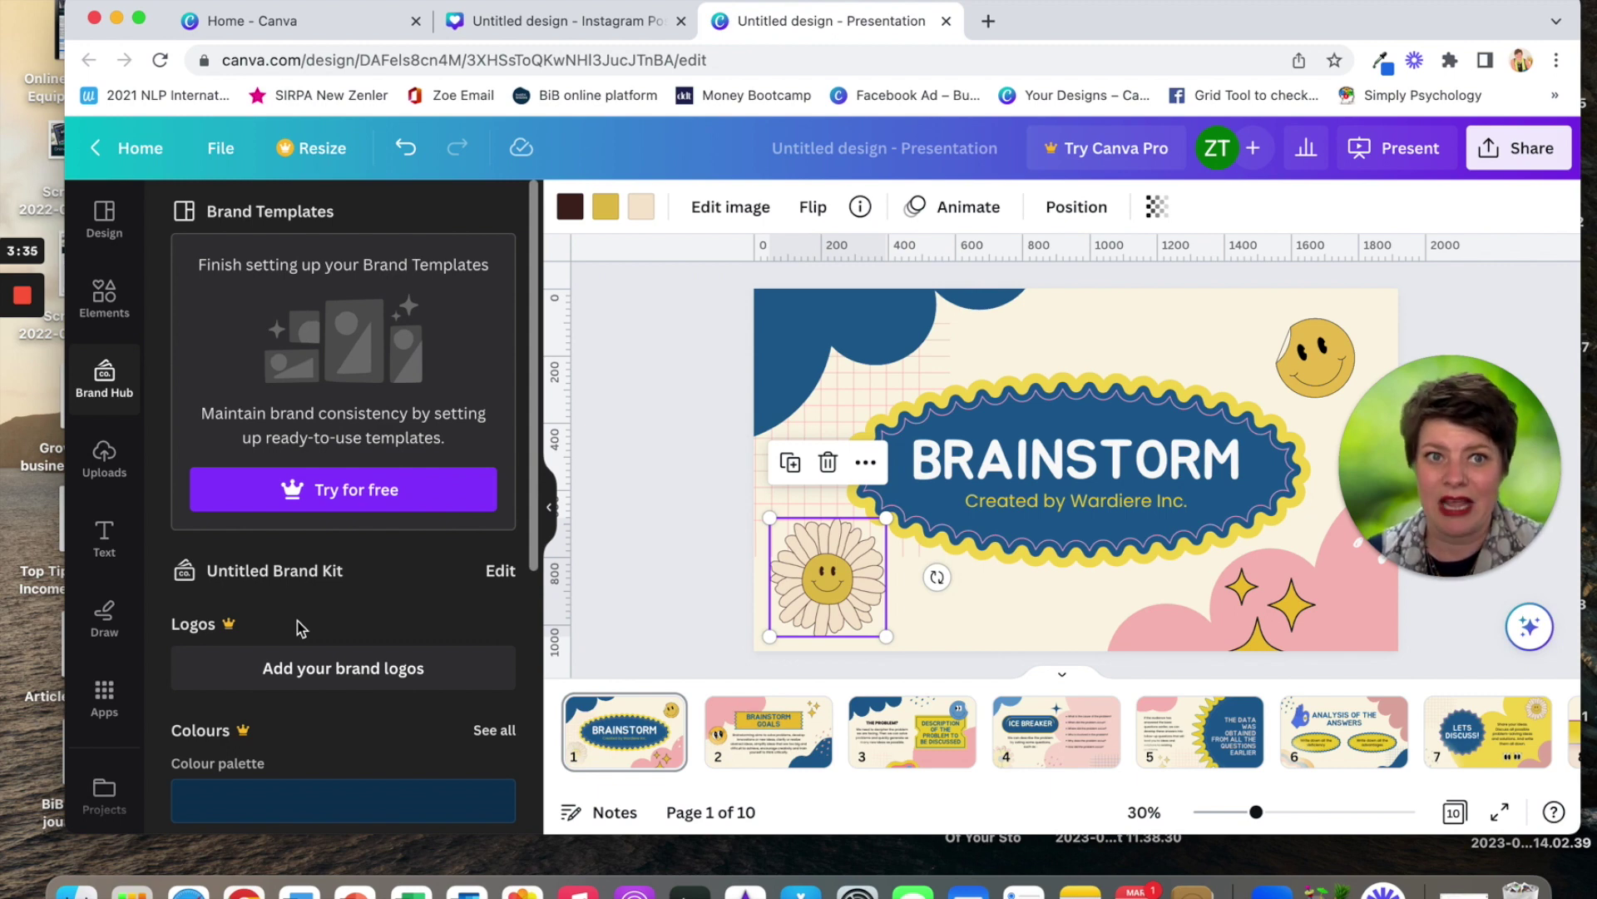
pyautogui.scroll(-5, 301, 628)
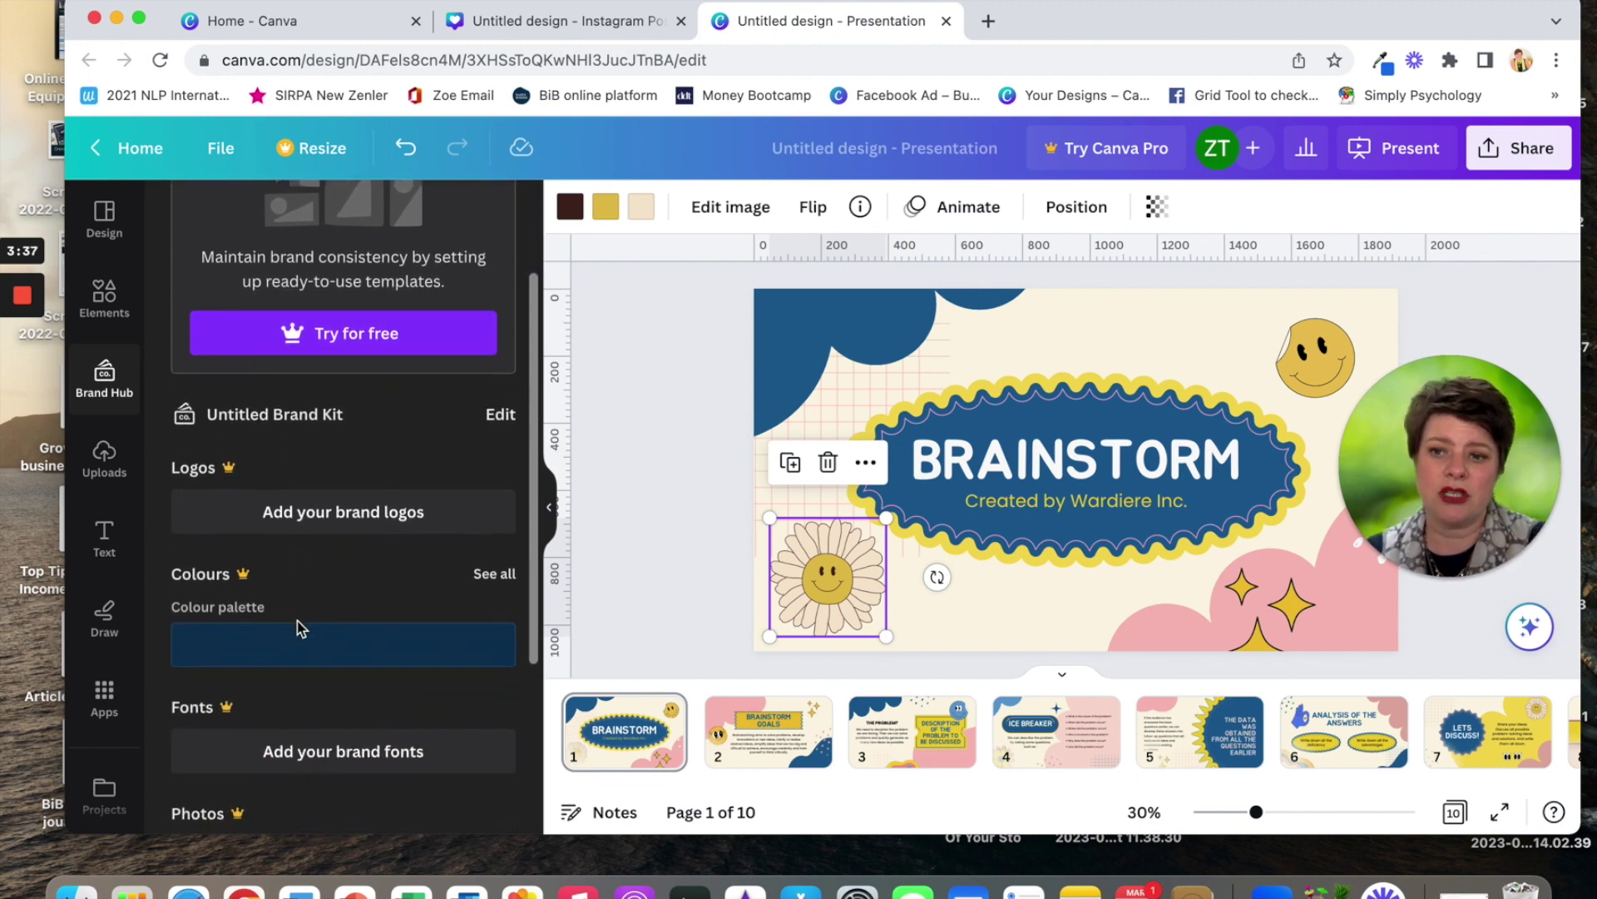
pyautogui.scroll(-2, 299, 628)
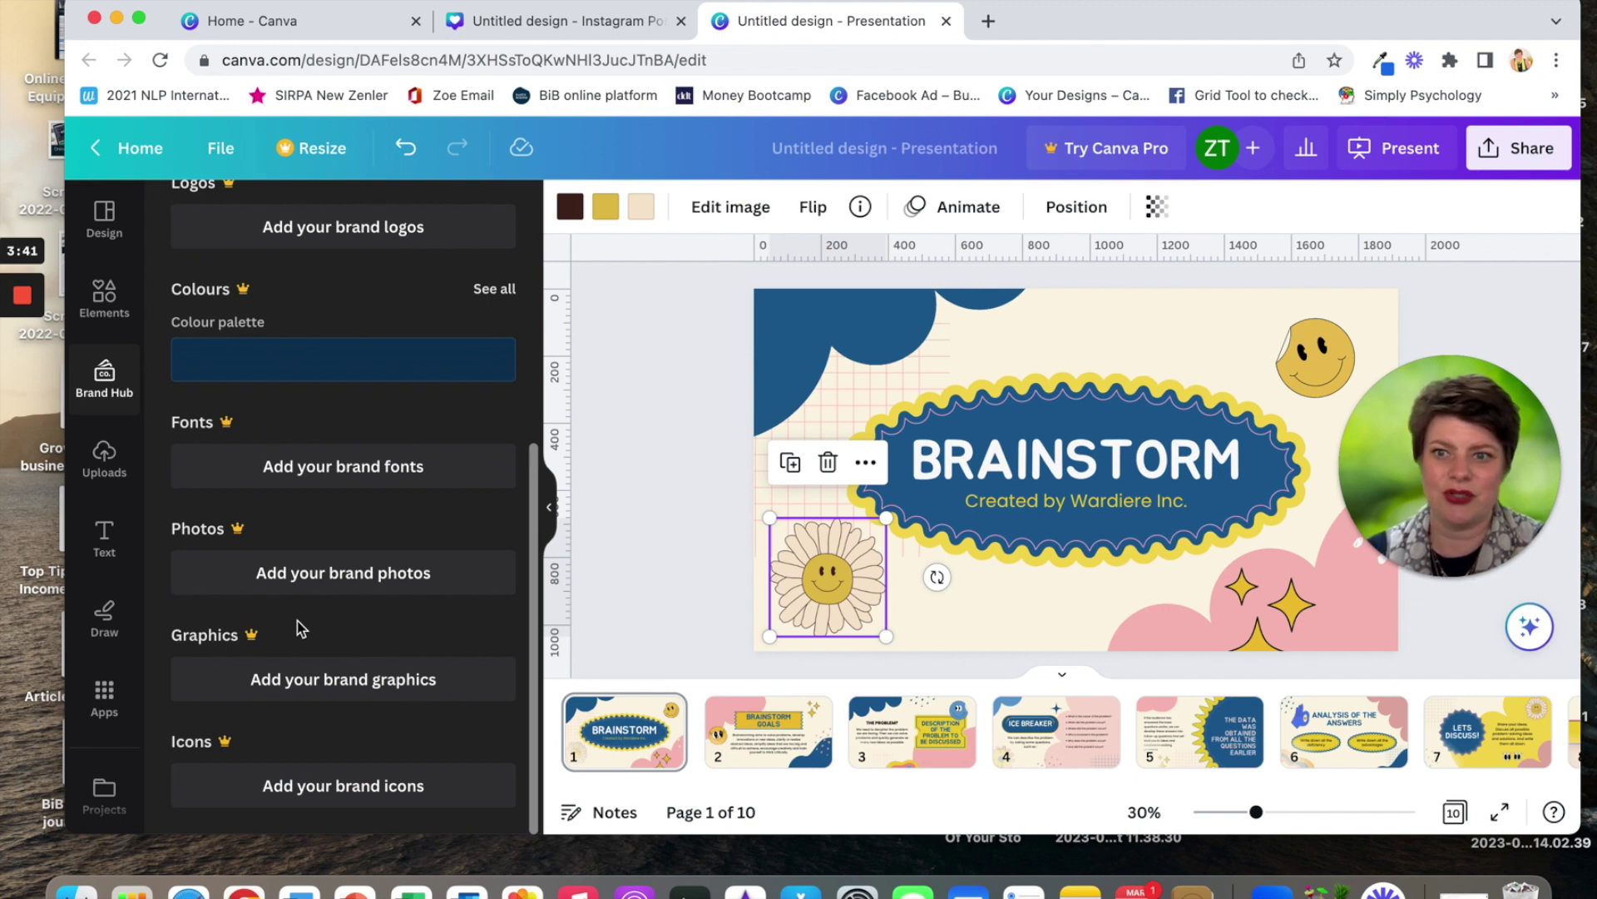
pyautogui.click(348, 395)
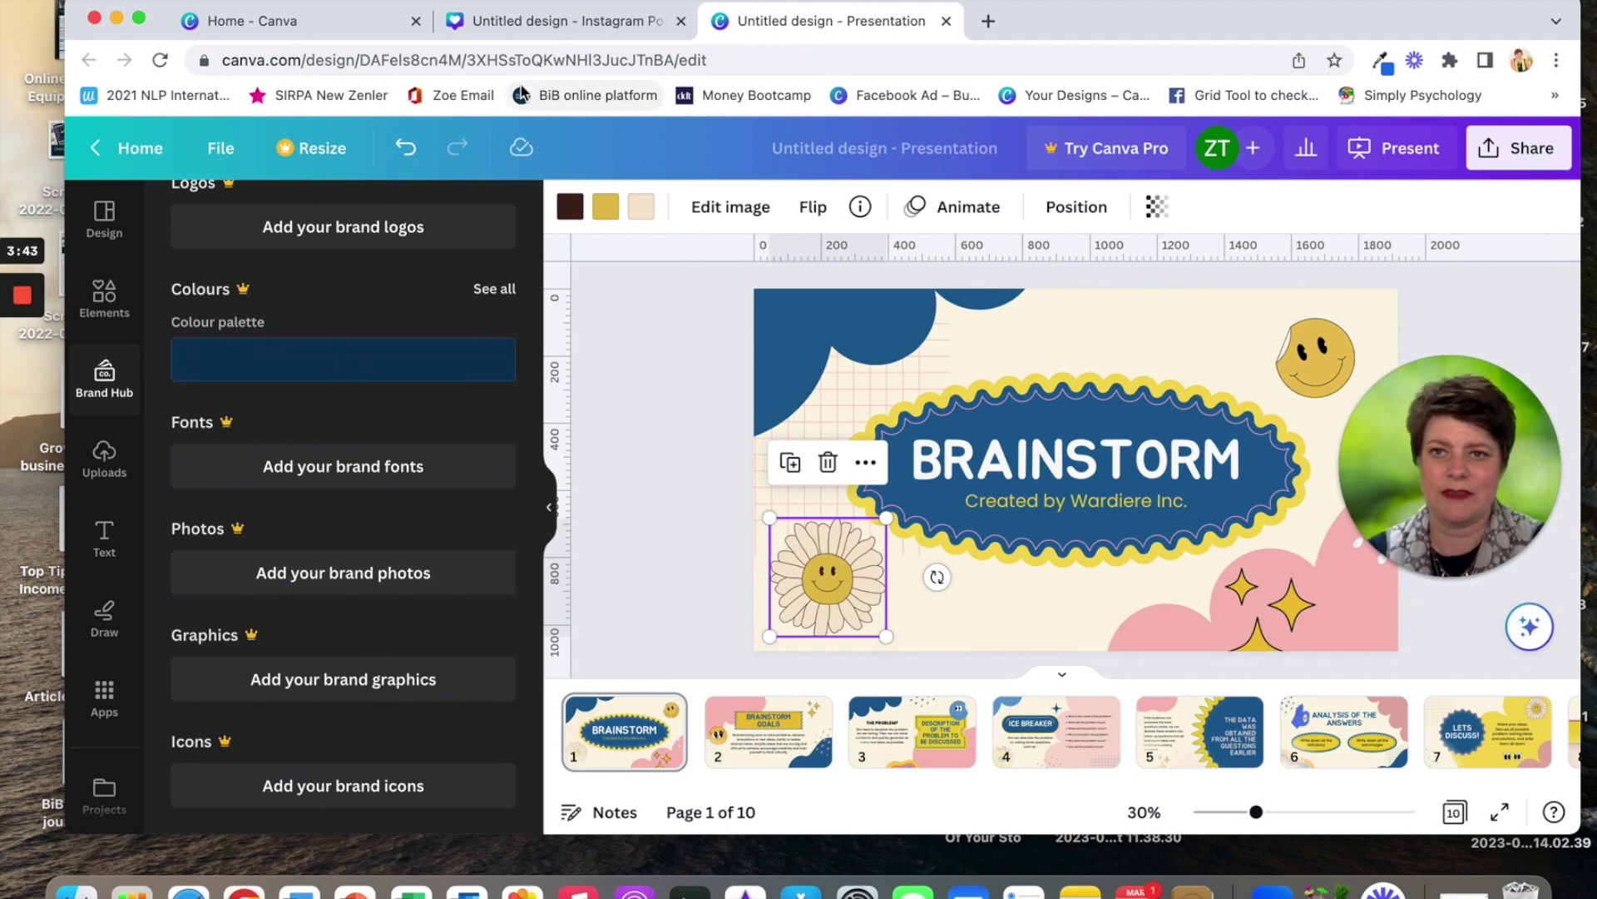
# Step: Switch to the Instagram Post design and give its blank page a solid purple background
pyautogui.click(529, 25)
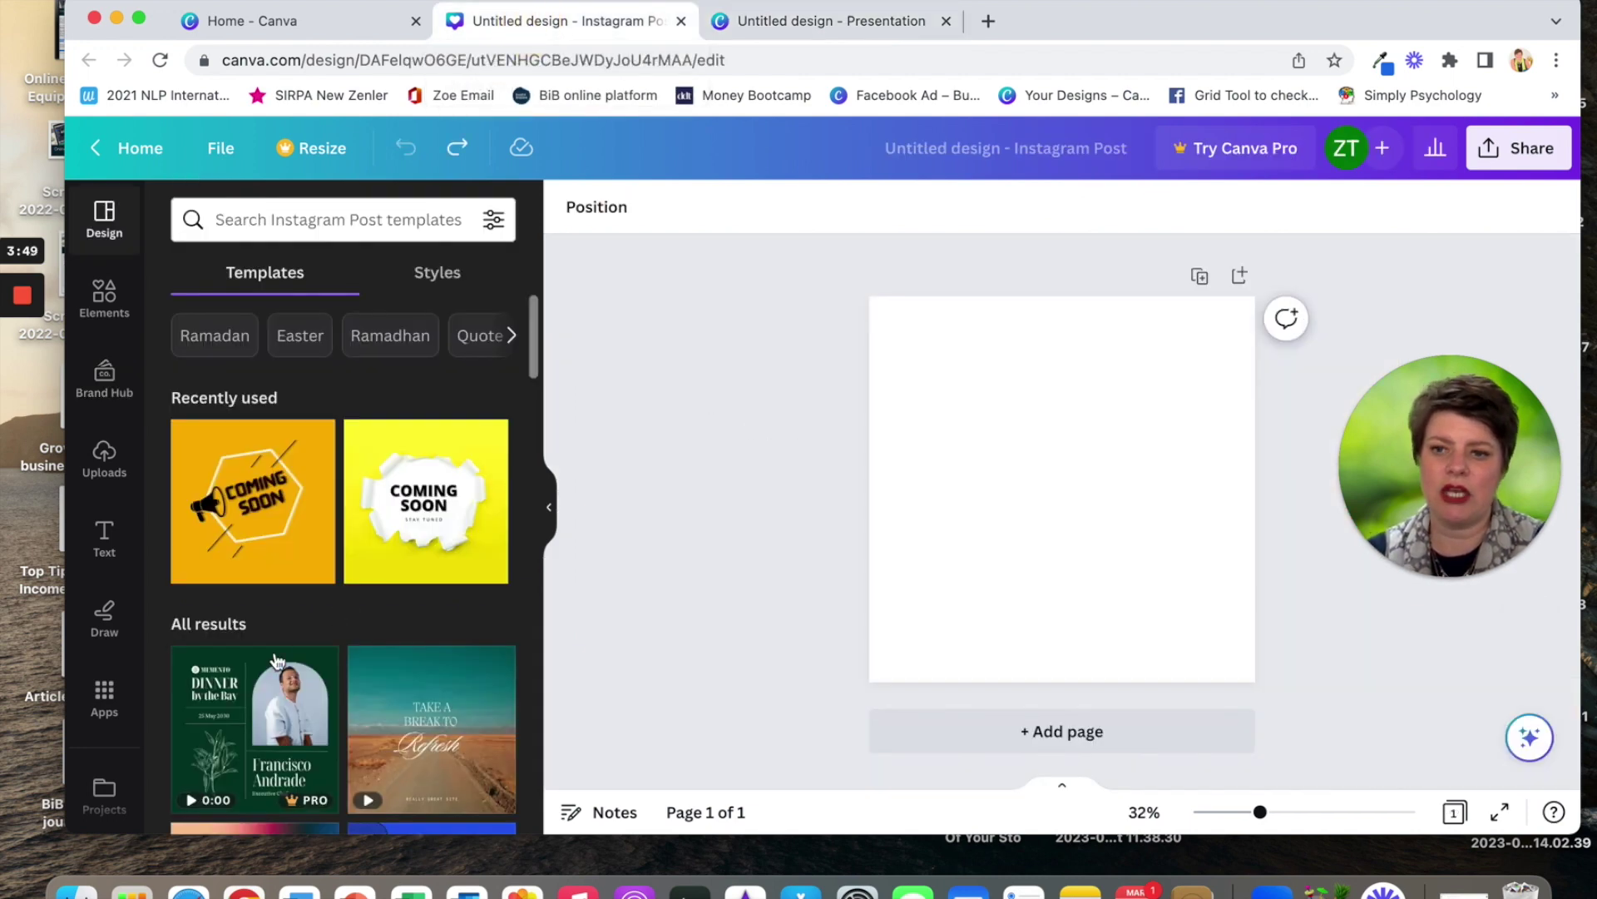
pyautogui.scroll(-3, 125, 738)
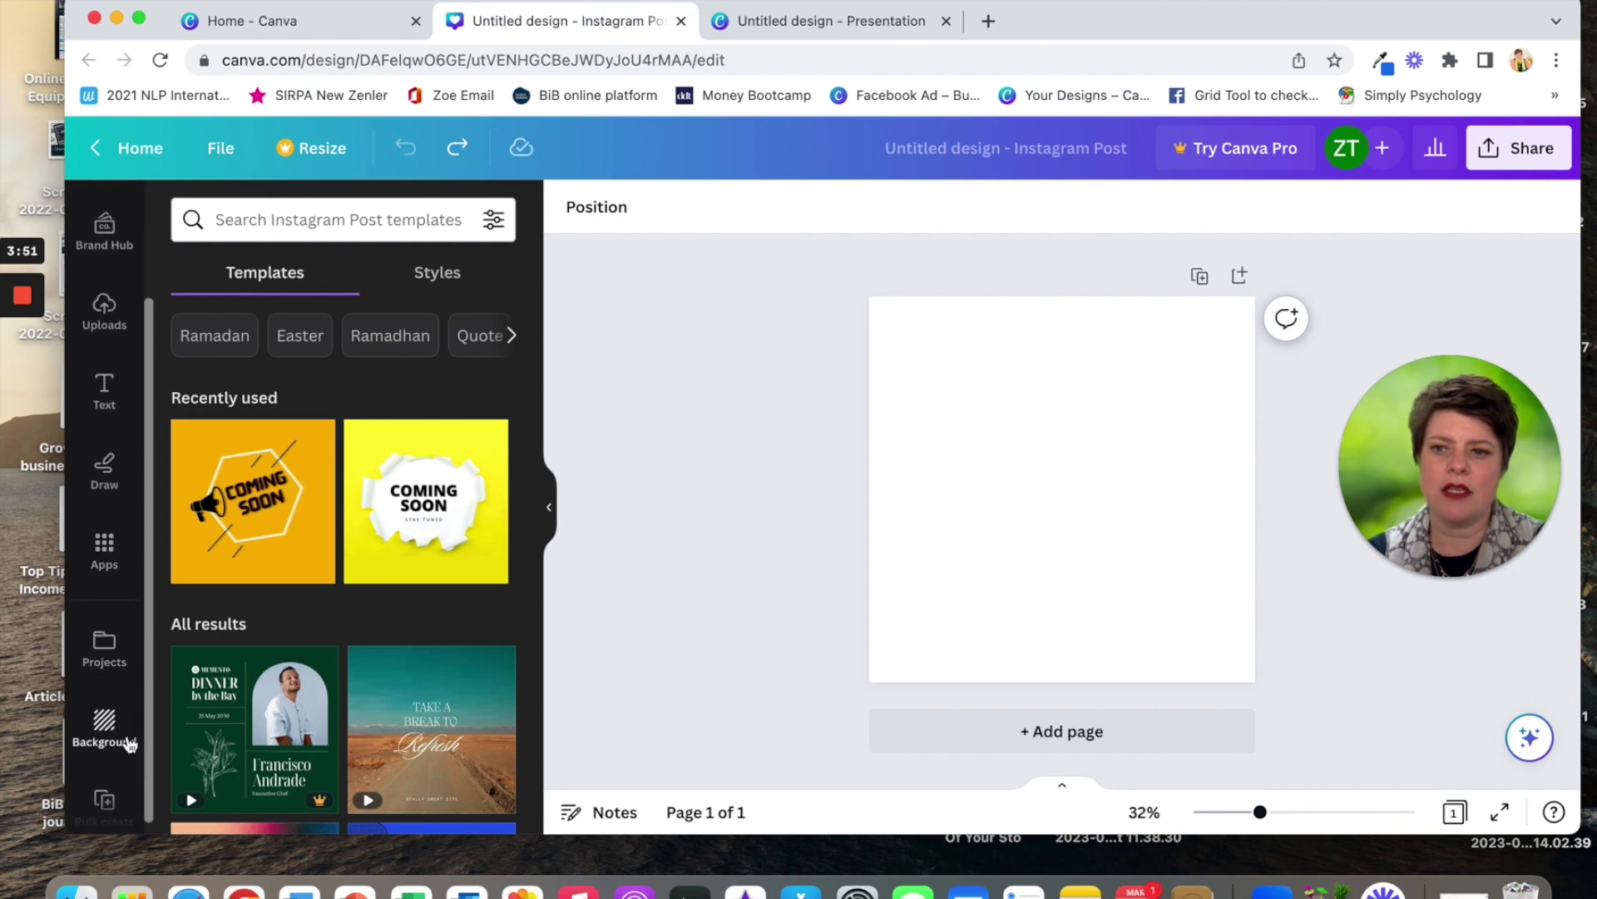
pyautogui.click(109, 729)
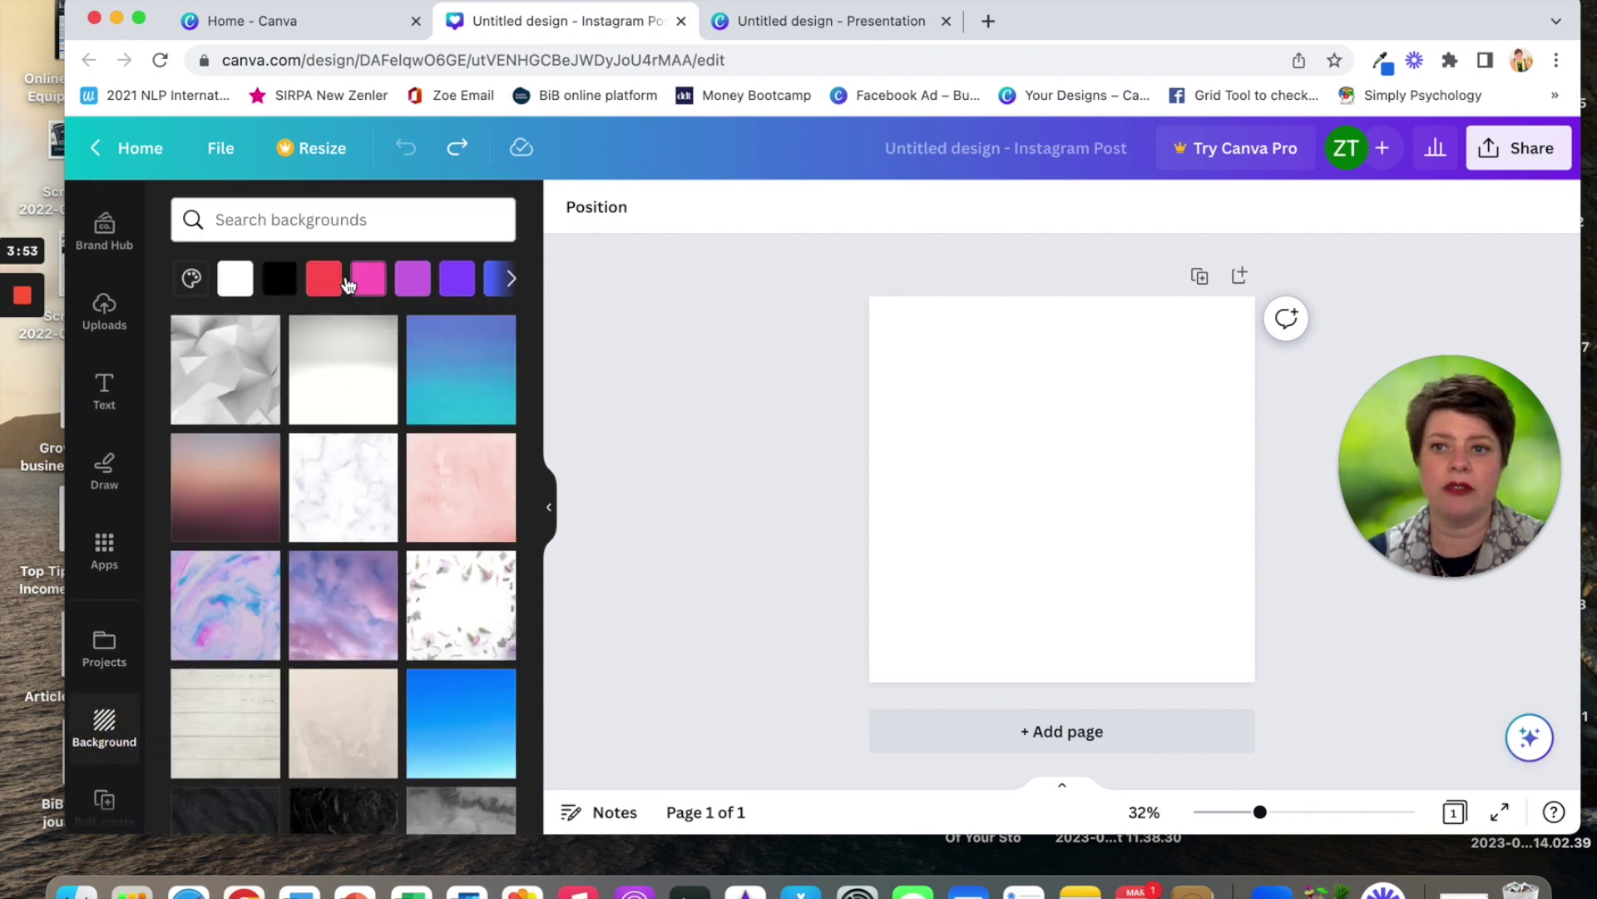
pyautogui.click(452, 286)
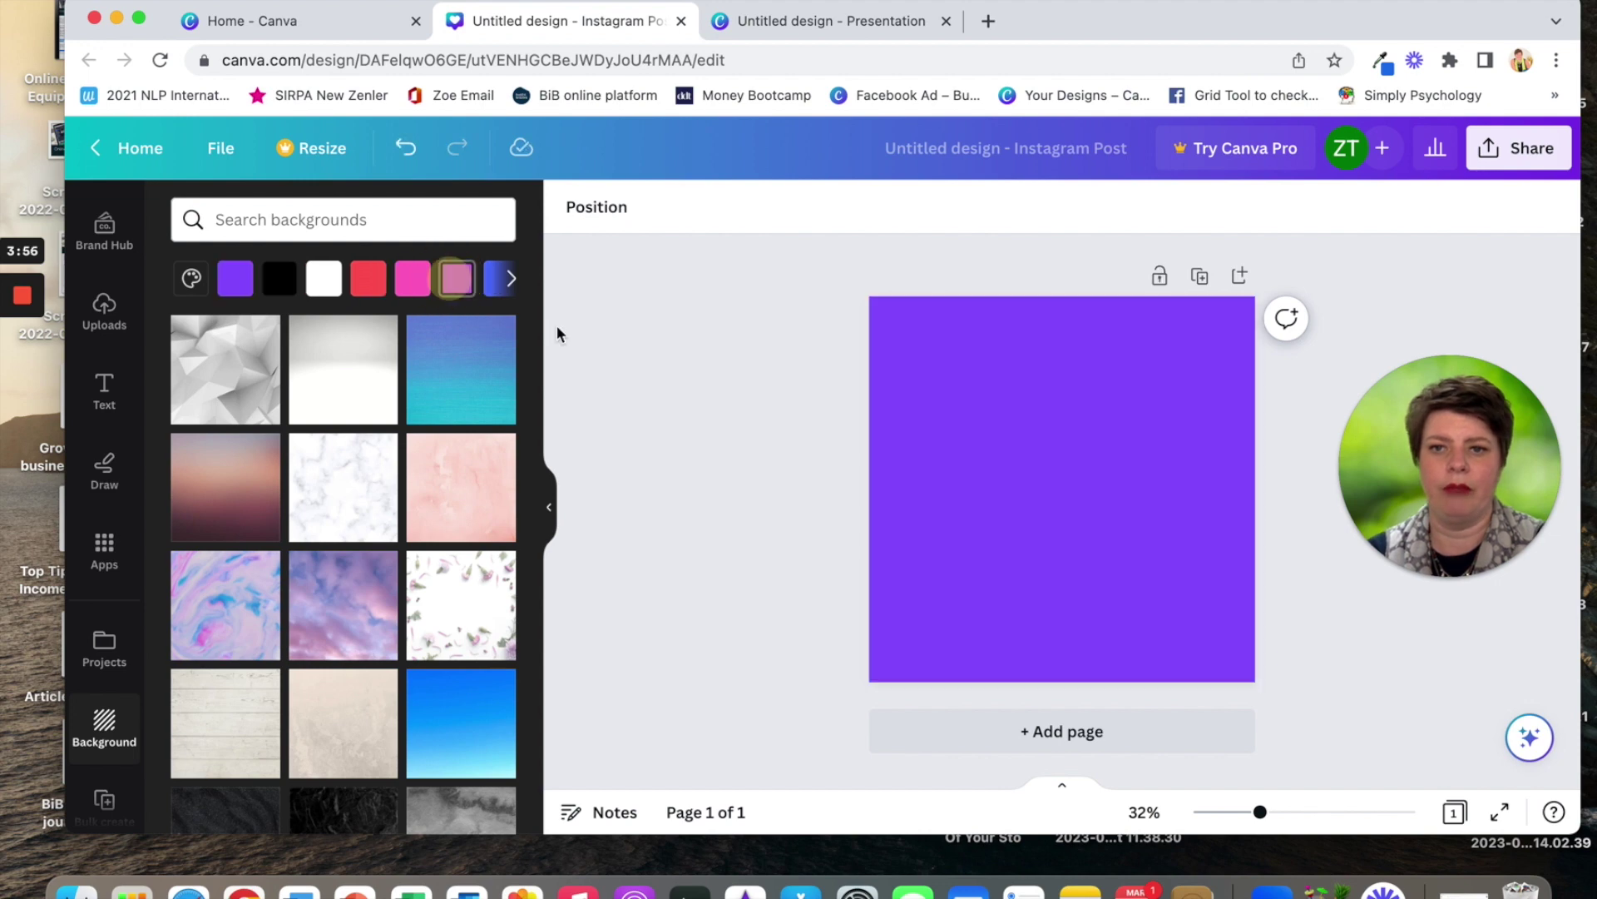
# Step: Try several default gradients on the page background and settle on the turquoise-to-yellow one
pyautogui.click(986, 439)
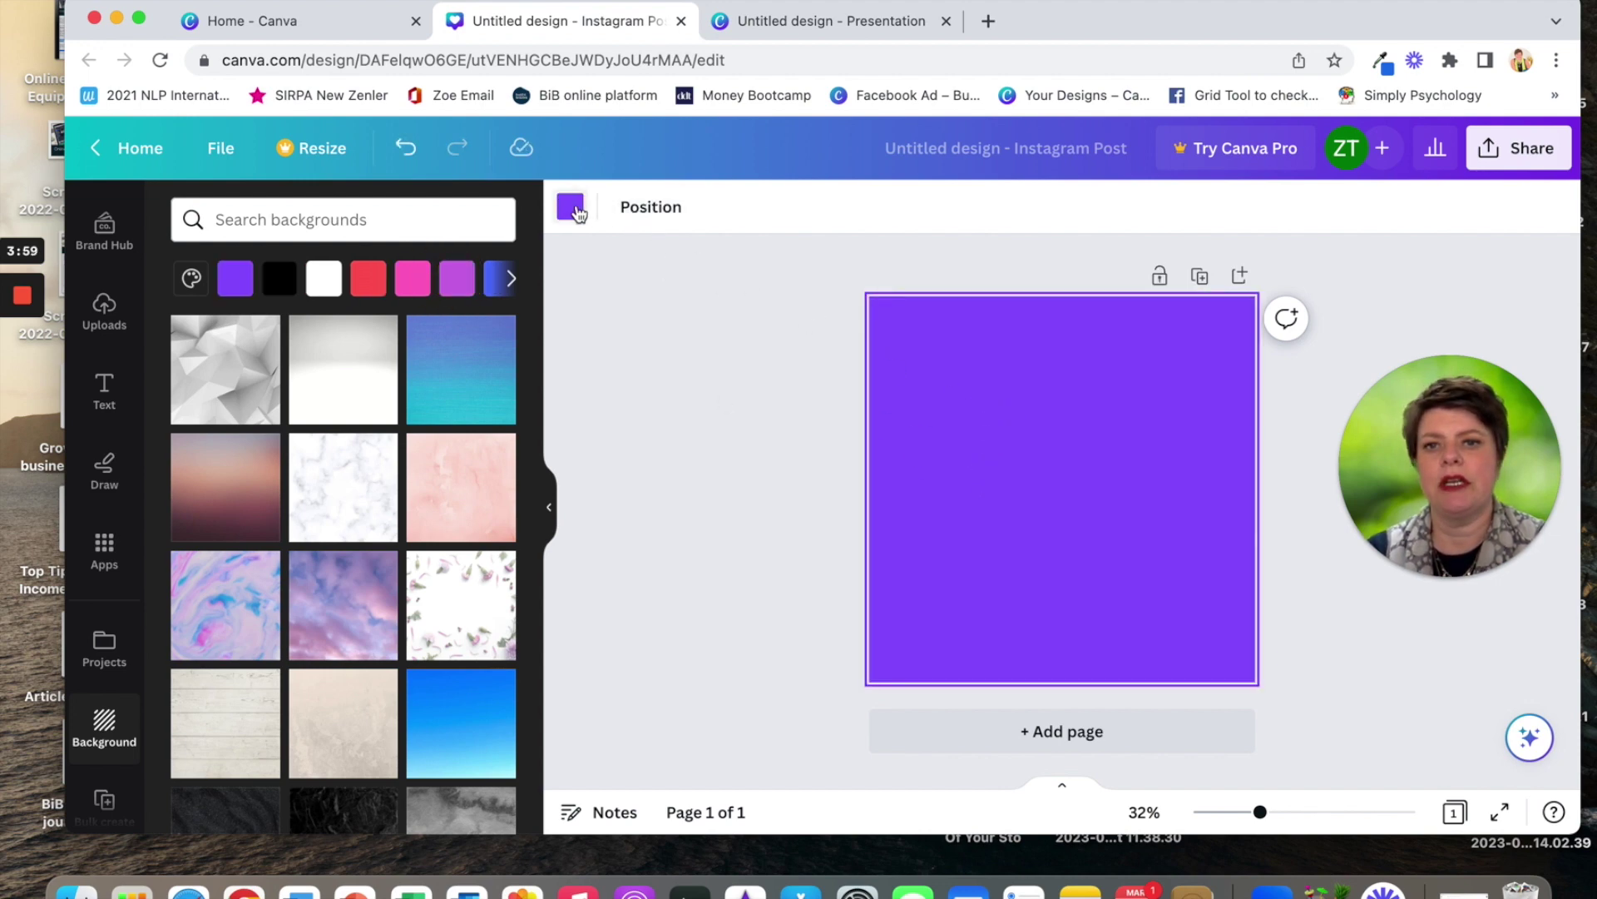
pyautogui.click(573, 211)
pyautogui.scroll(-5, 375, 557)
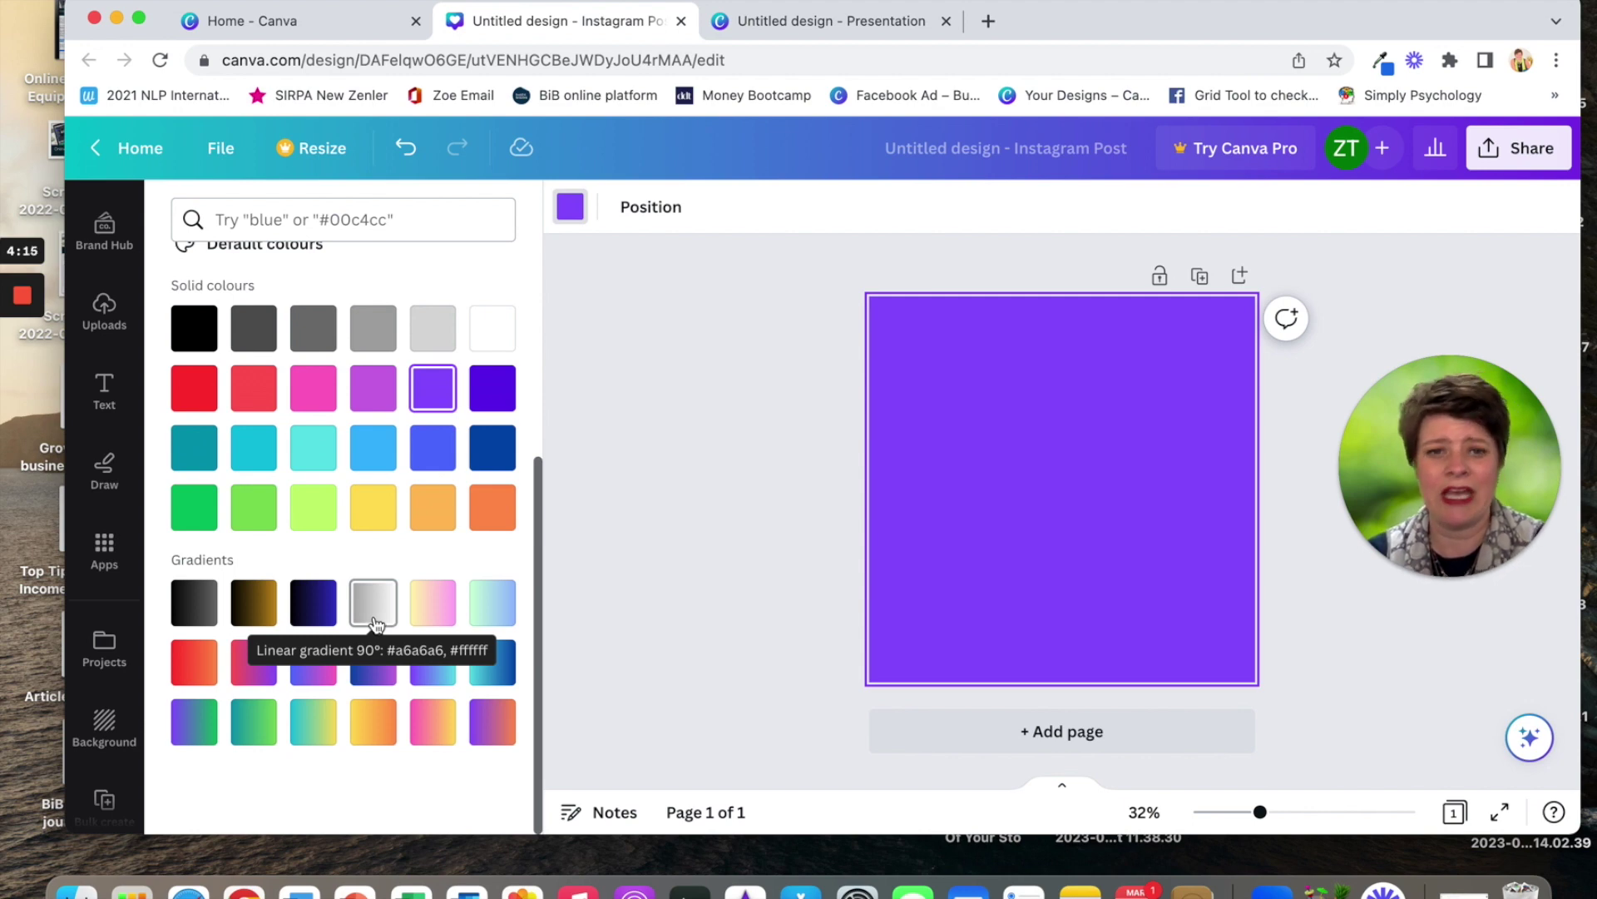
pyautogui.click(374, 603)
pyautogui.click(321, 612)
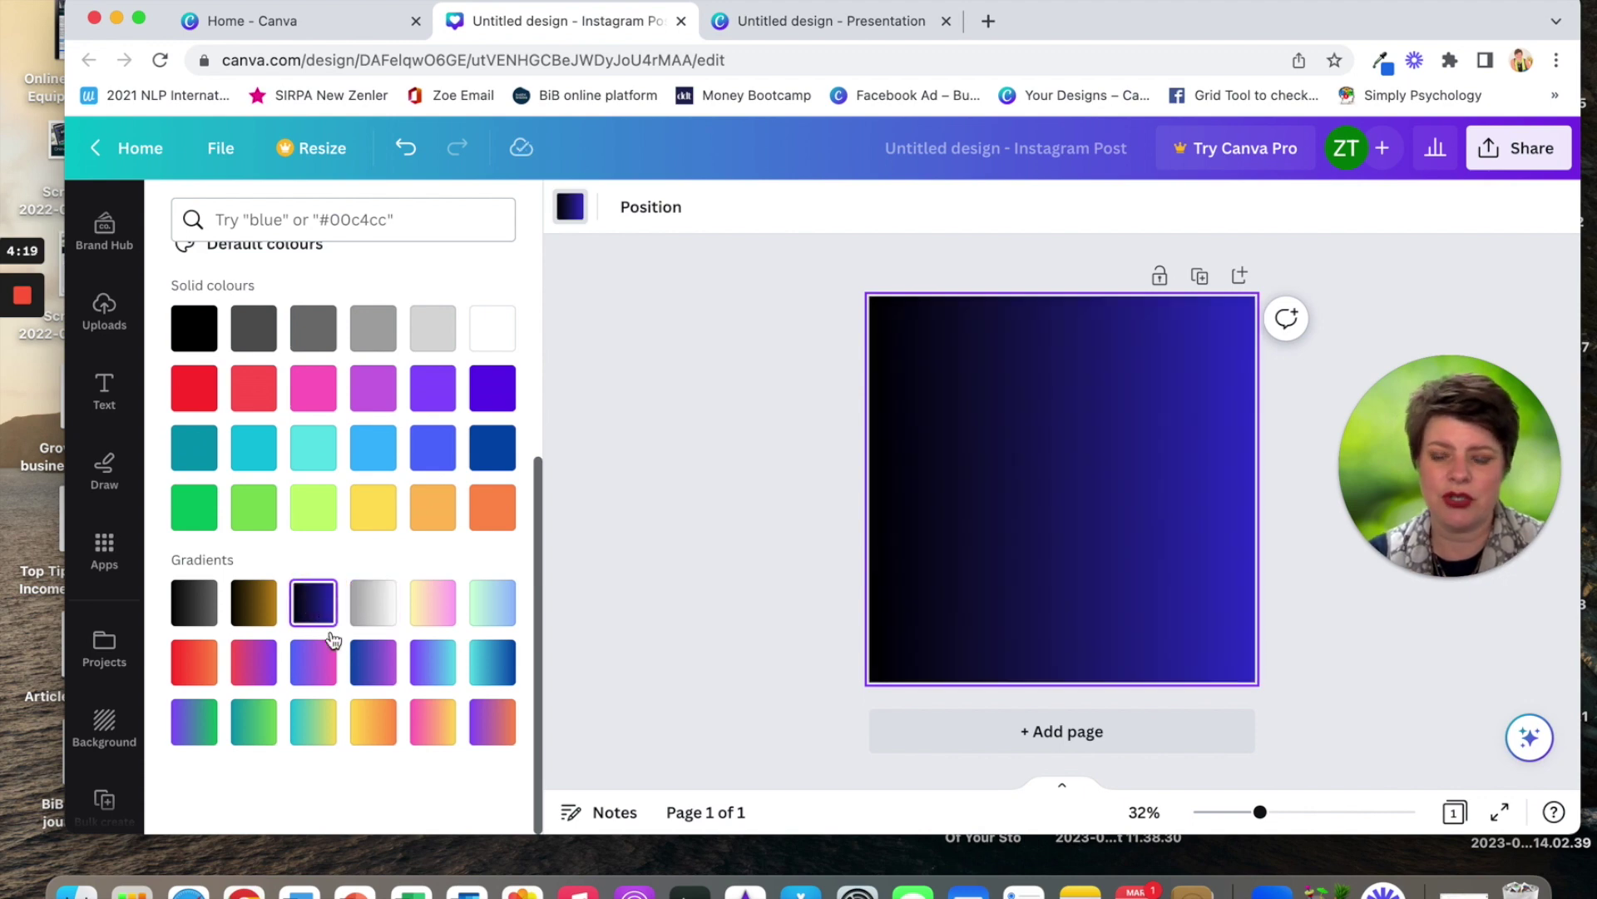
pyautogui.click(306, 666)
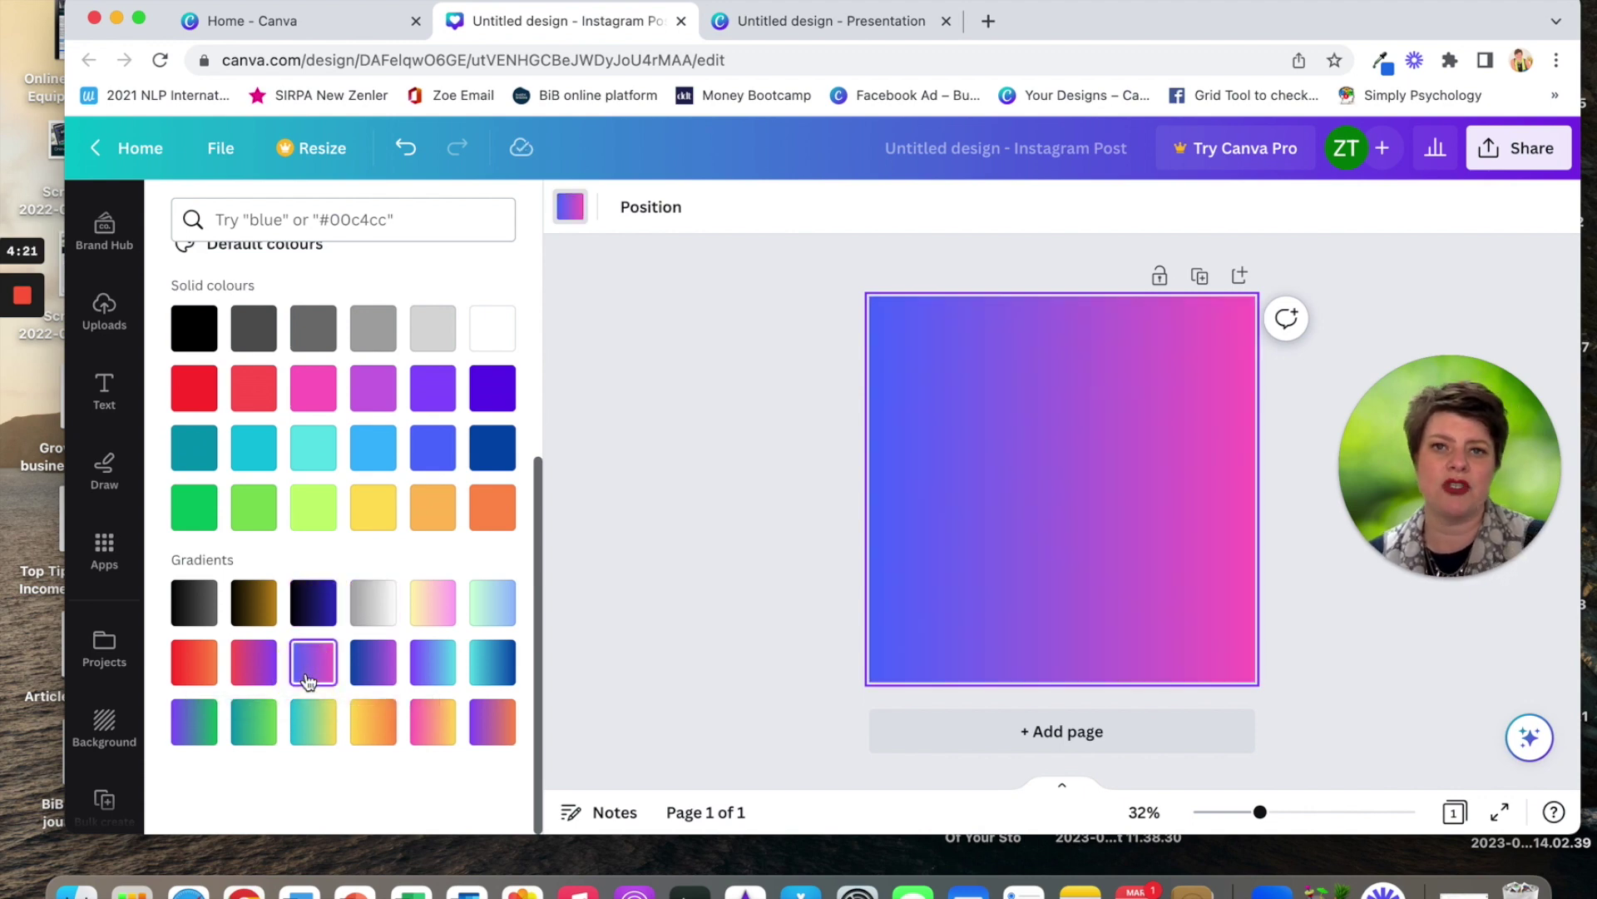
pyautogui.click(313, 746)
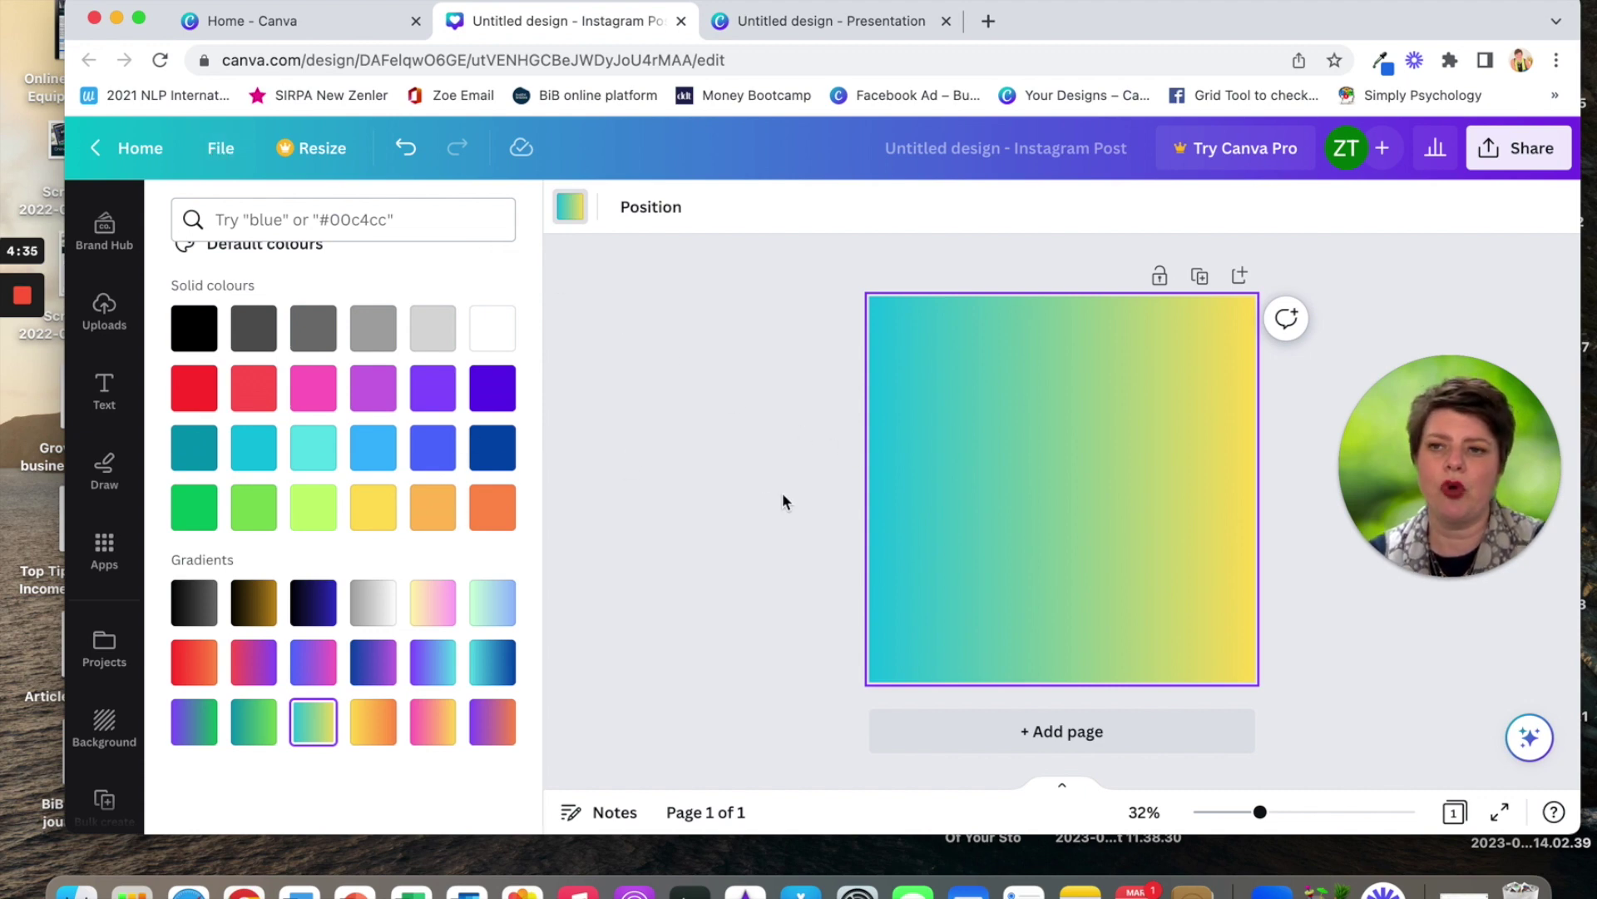
# Step: Add three rounded squares to the page, keeping one at the centre and placing the others at its upper left and upper right
pyautogui.scroll(5, 150, 327)
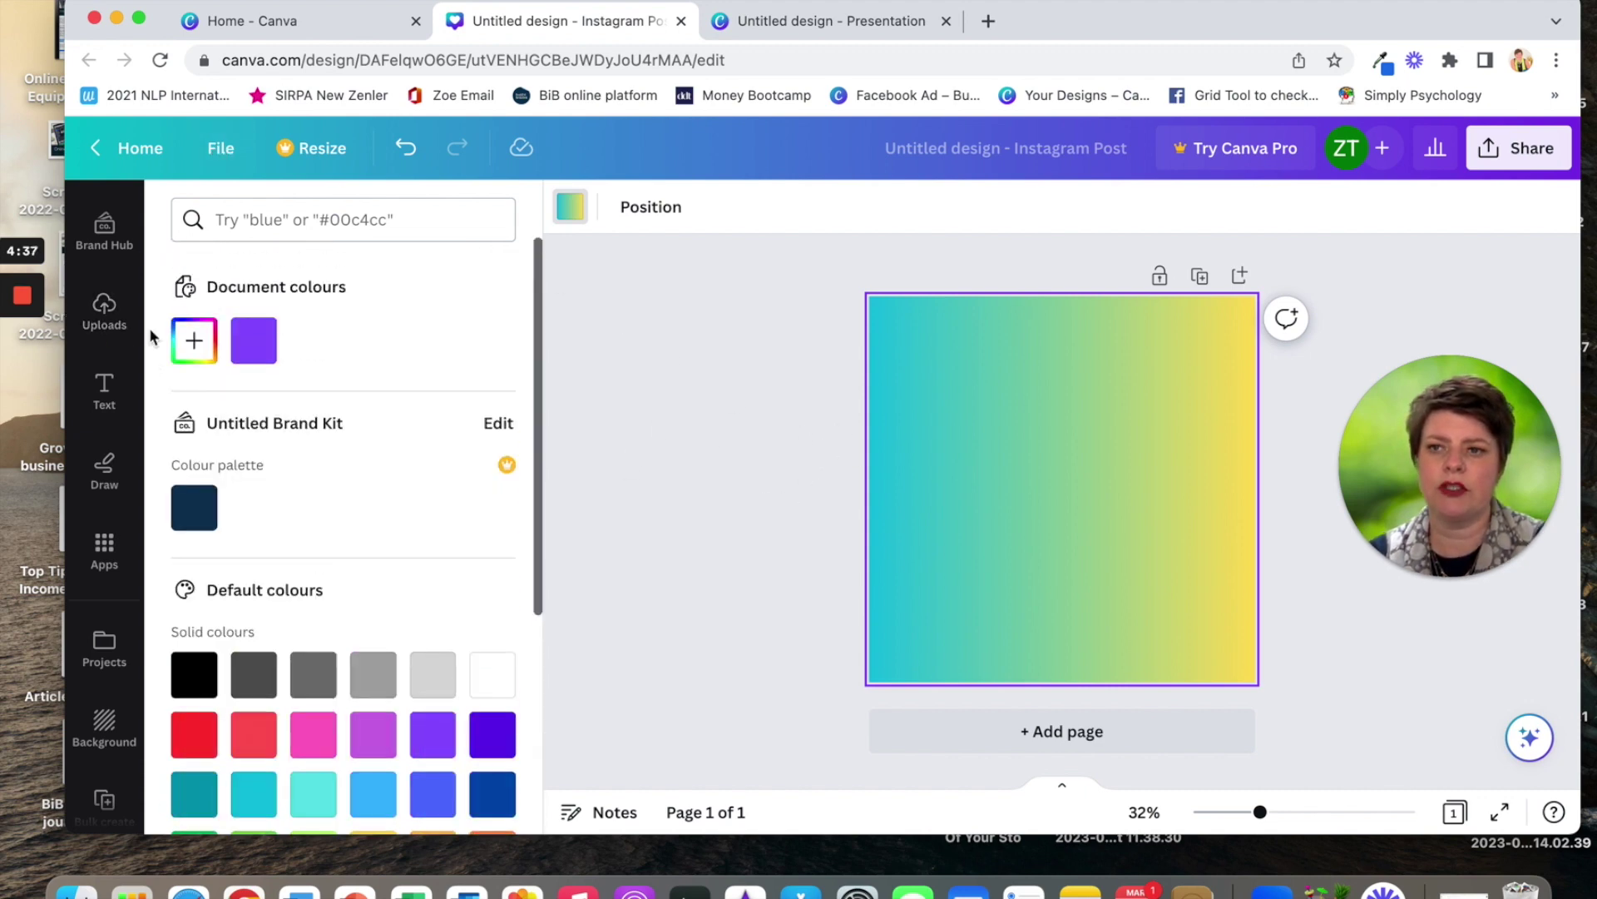
pyautogui.scroll(3, 106, 287)
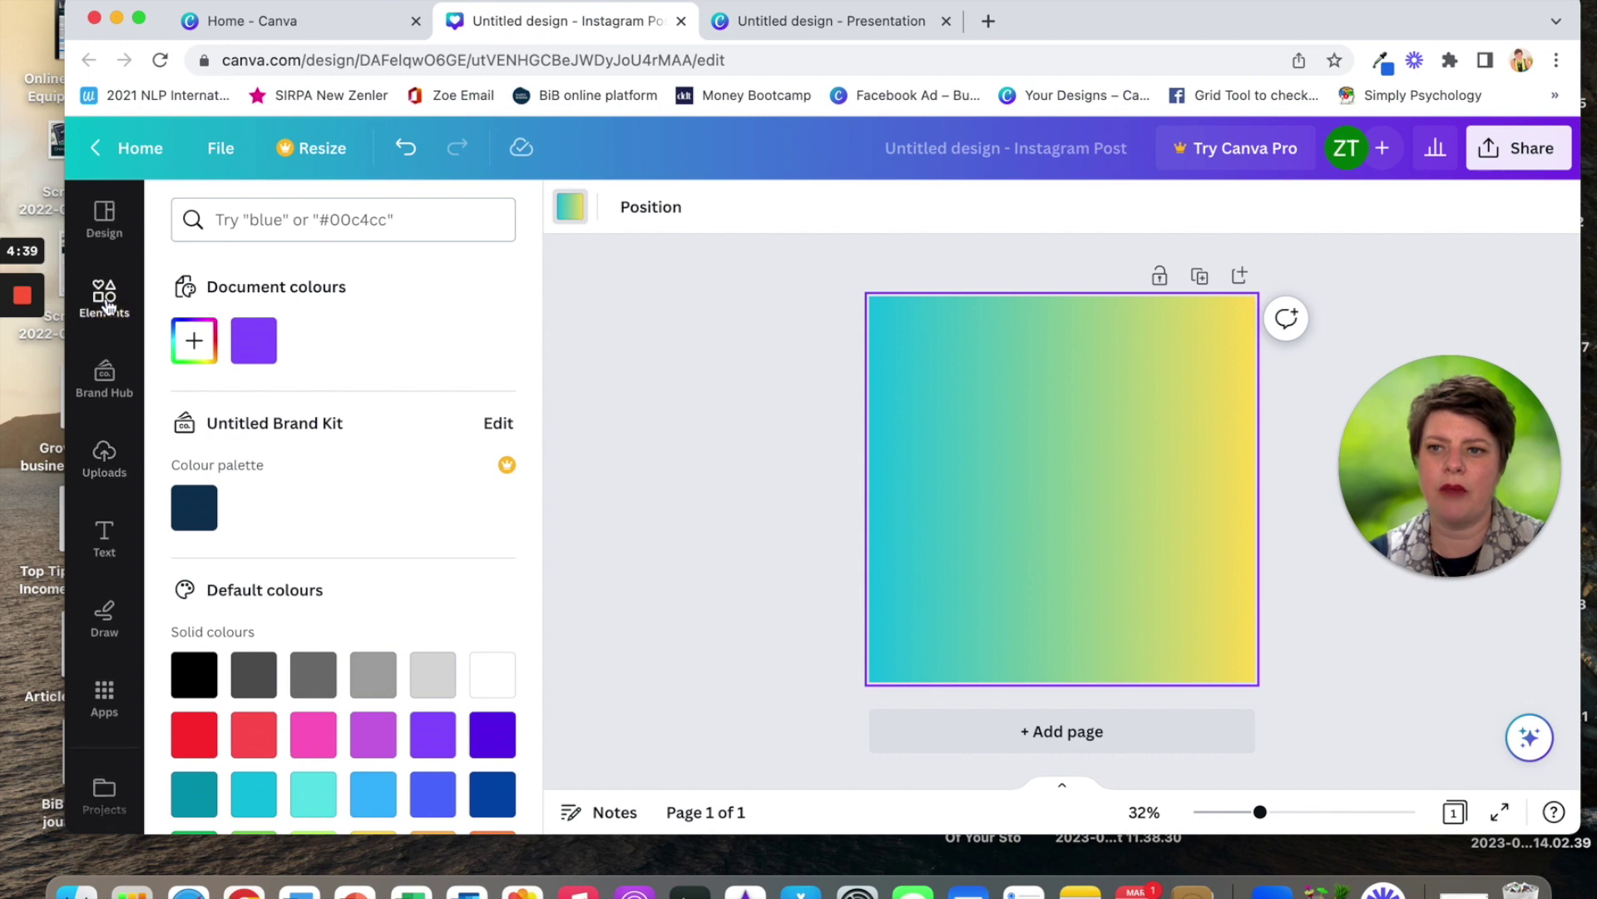
pyautogui.press('Escape')
pyautogui.click(106, 304)
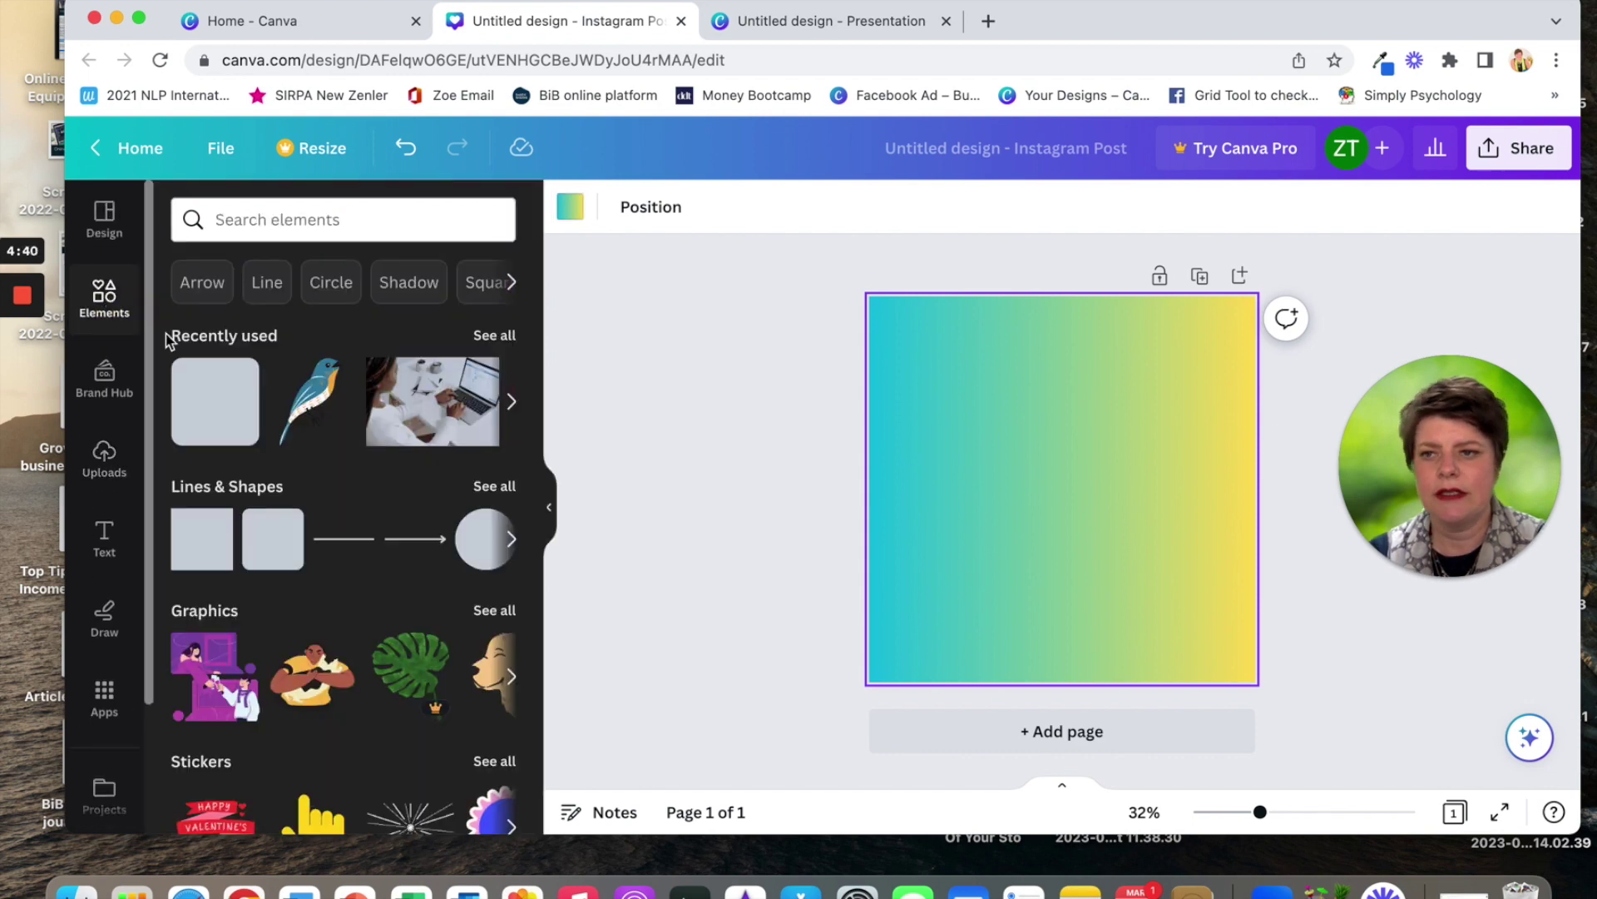
pyautogui.click(218, 403)
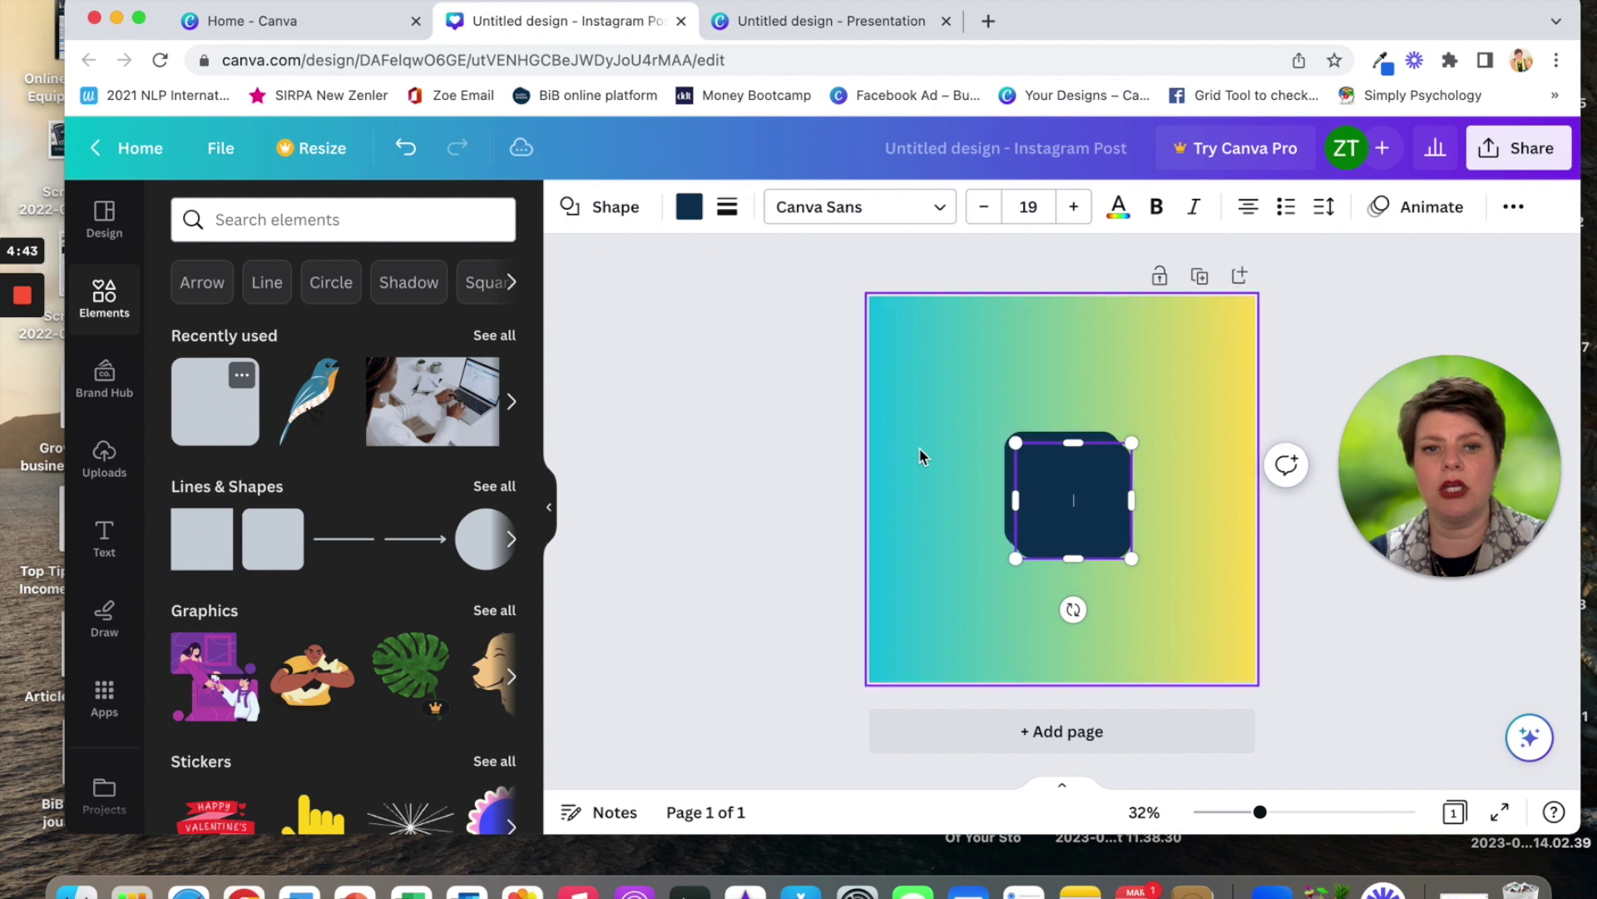
pyautogui.click(1052, 496)
pyautogui.click(919, 444)
pyautogui.moveTo(1069, 472); pyautogui.dragTo(1173, 428)
pyautogui.click(663, 469)
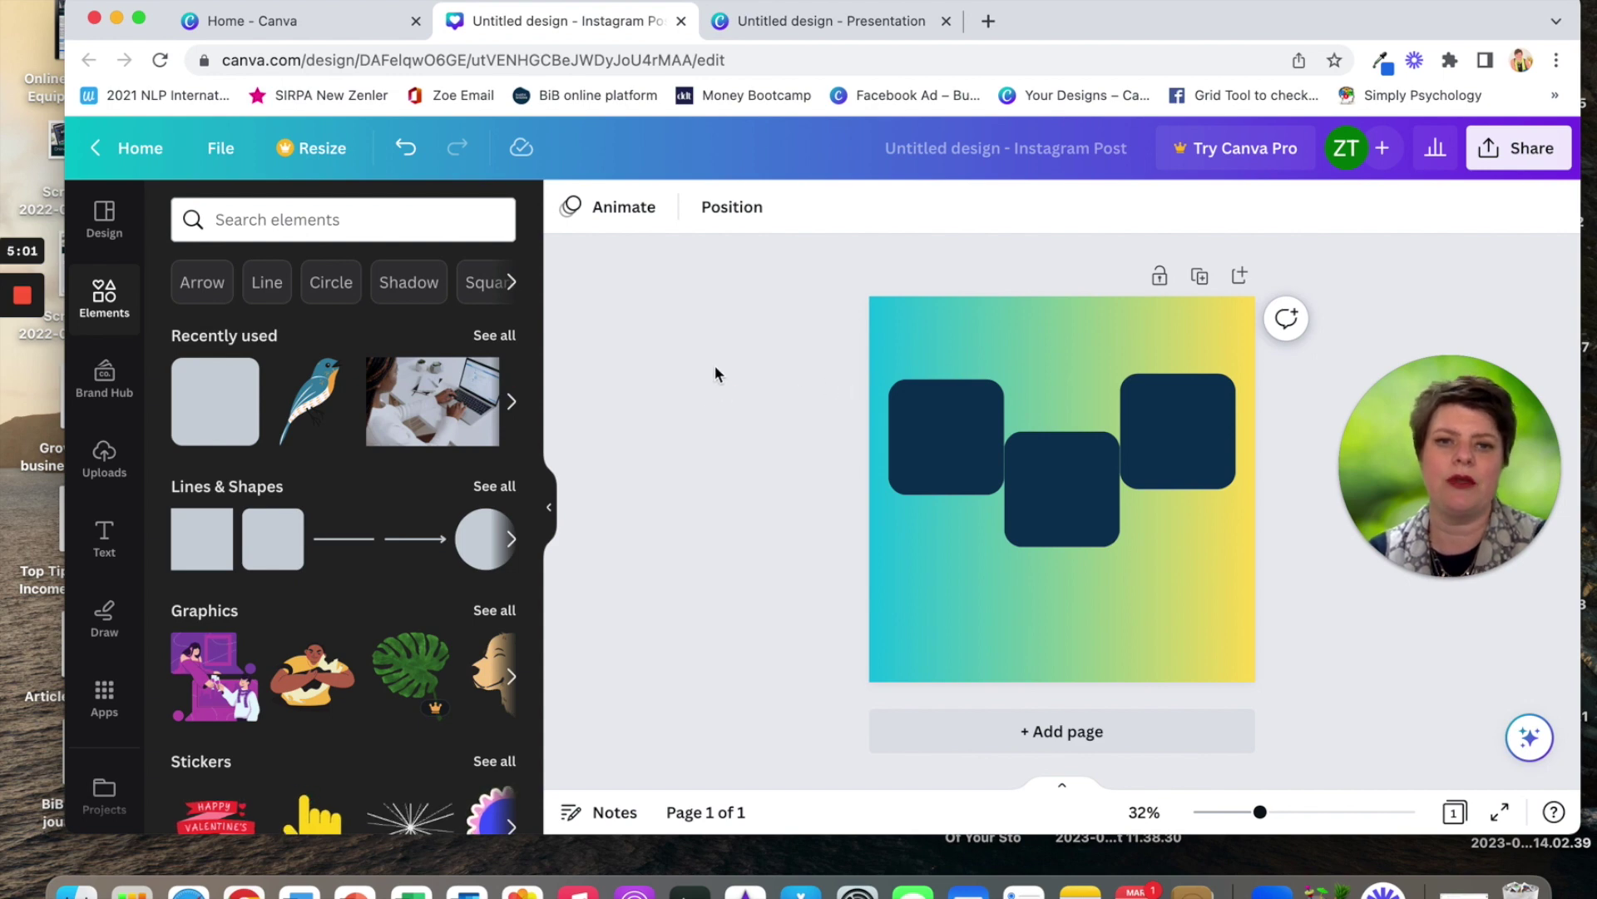
# Step: Preview the custom guide layout and add 3x3 Grid guides to the Instagram Post page
pyautogui.click(217, 150)
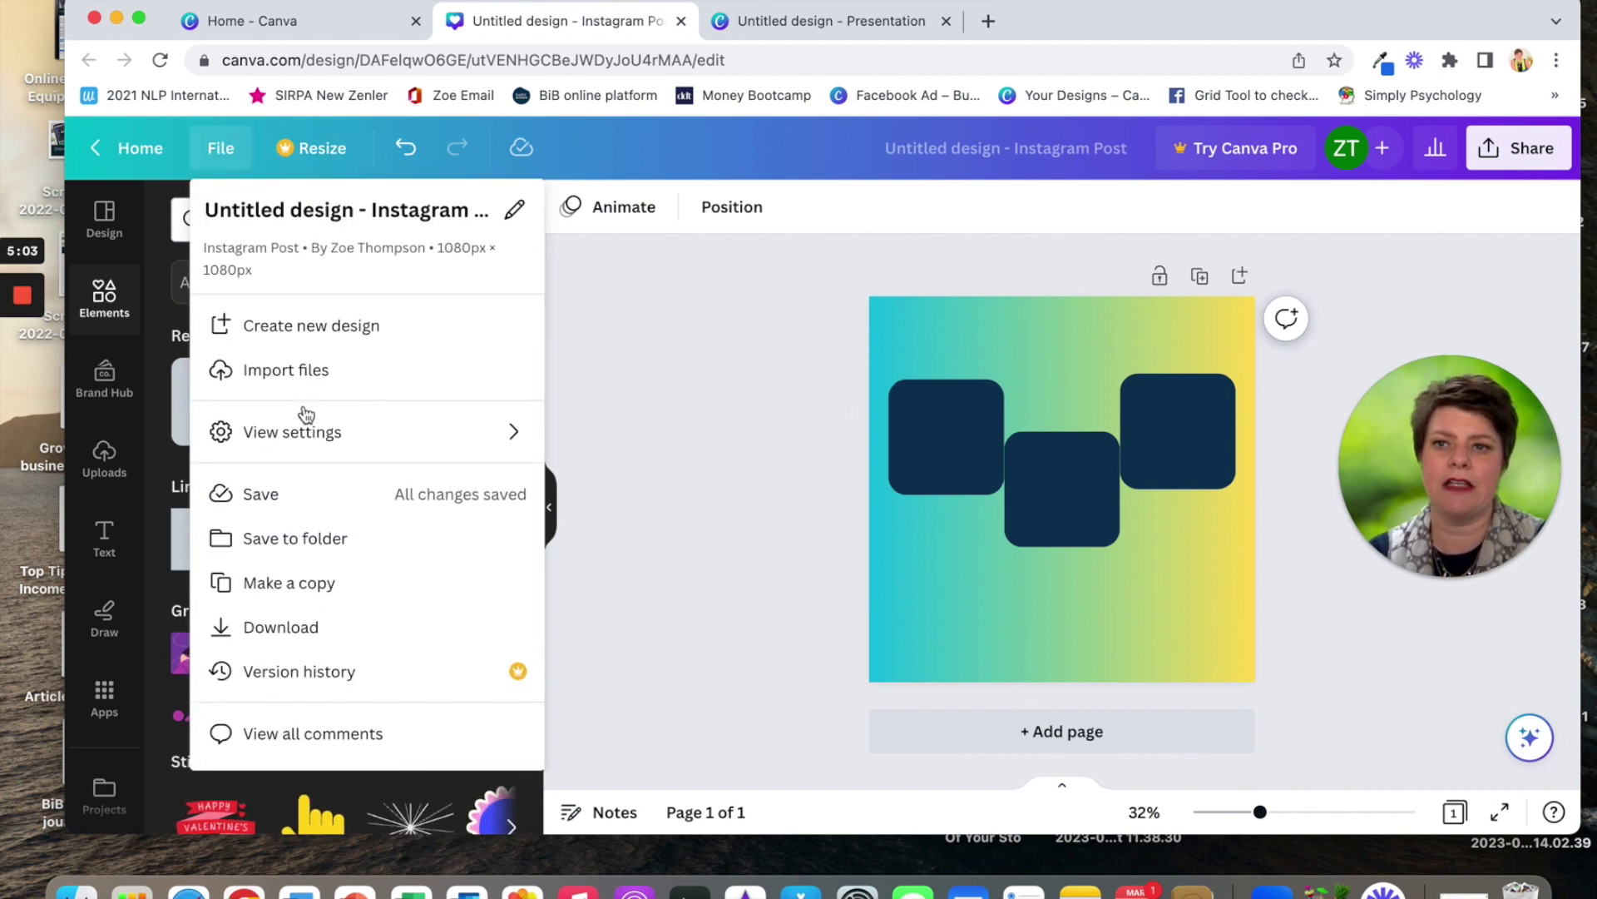
pyautogui.moveTo(313, 429)
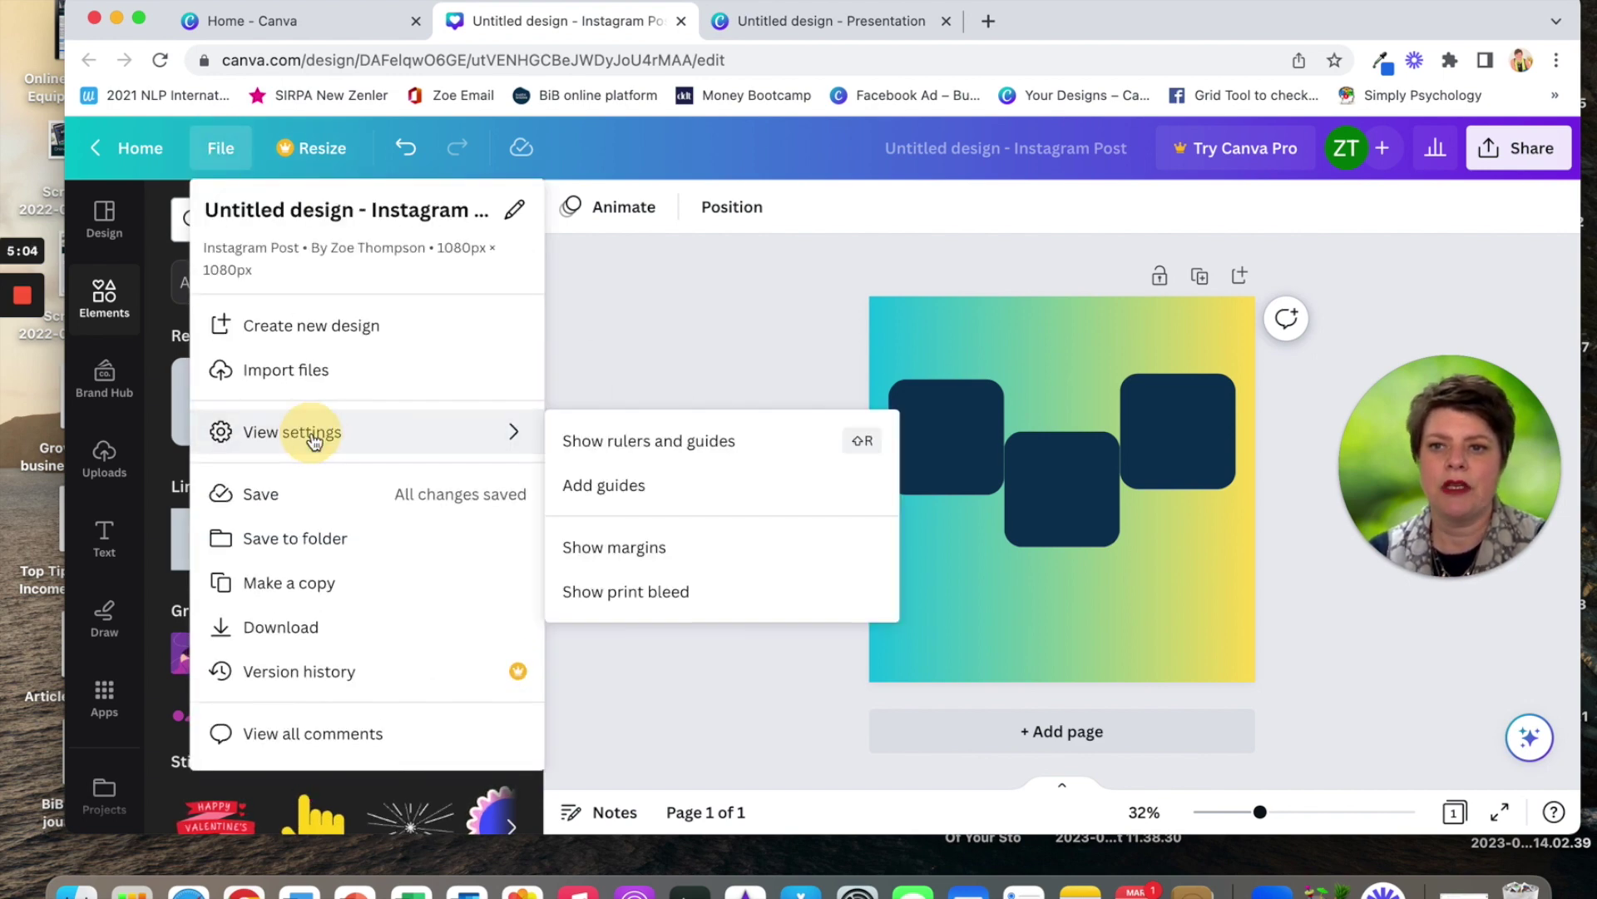
pyautogui.click(620, 484)
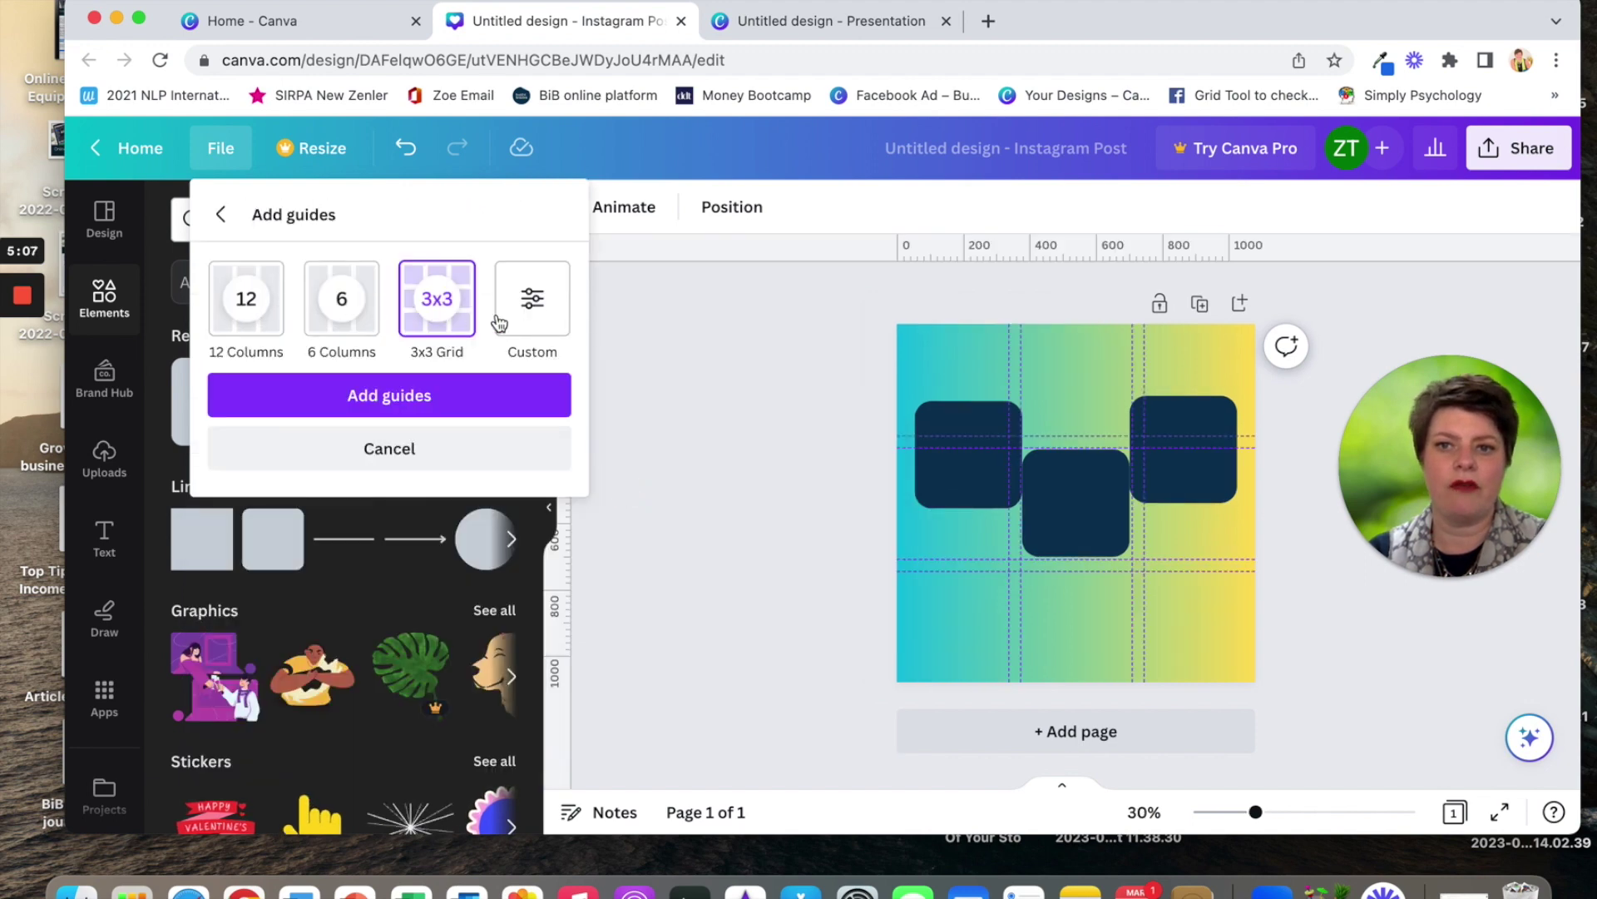
pyautogui.click(526, 312)
pyautogui.click(241, 424)
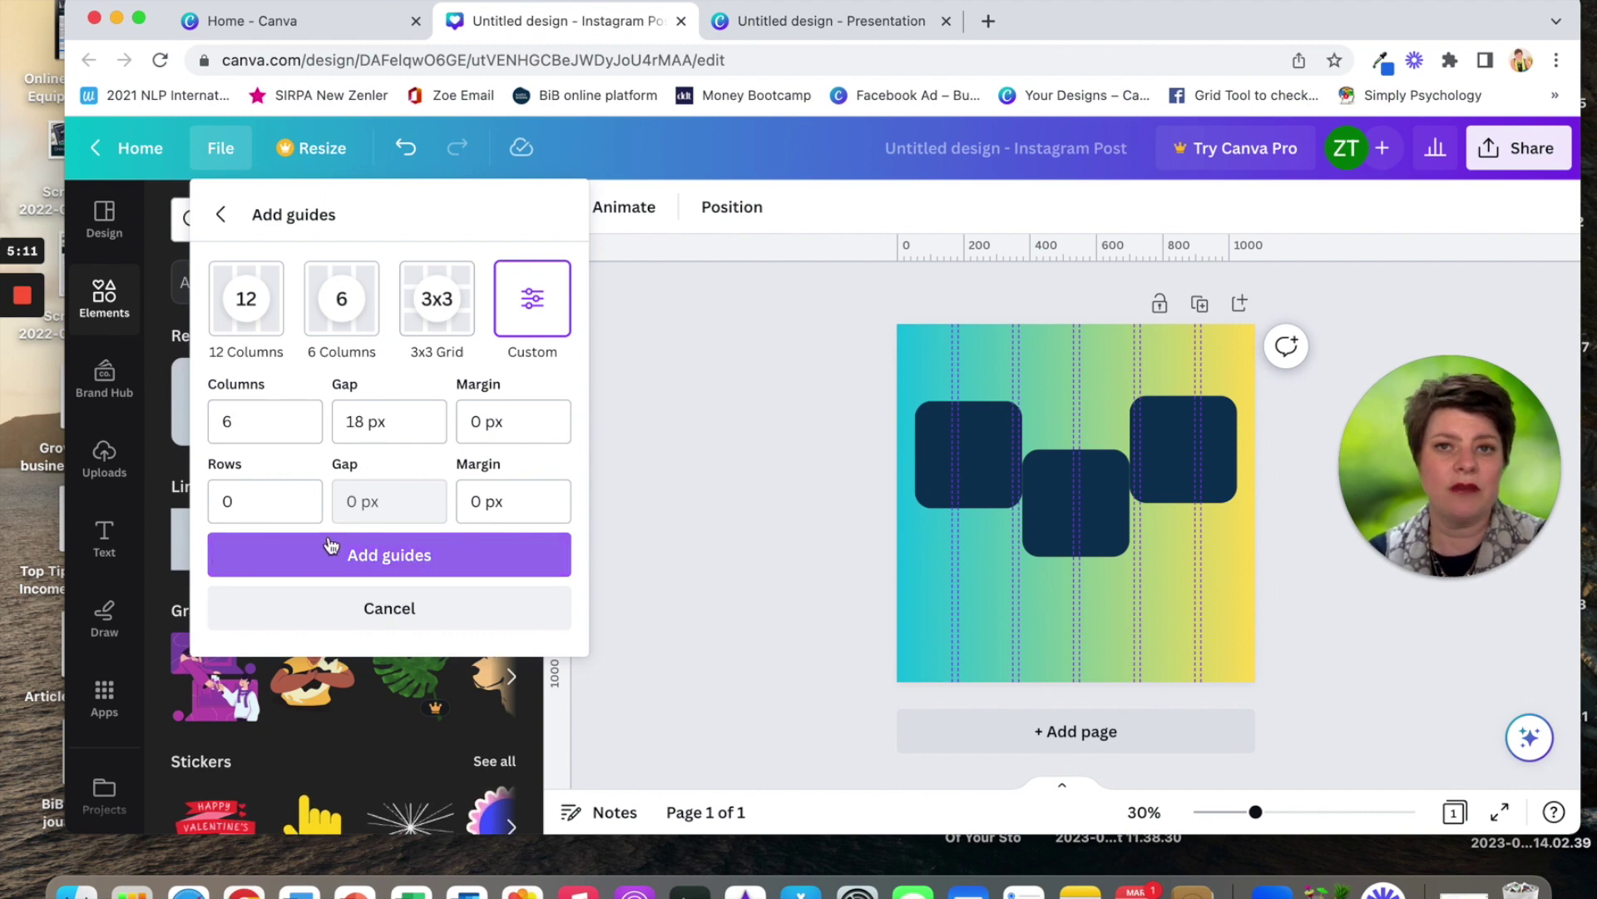
pyautogui.click(431, 302)
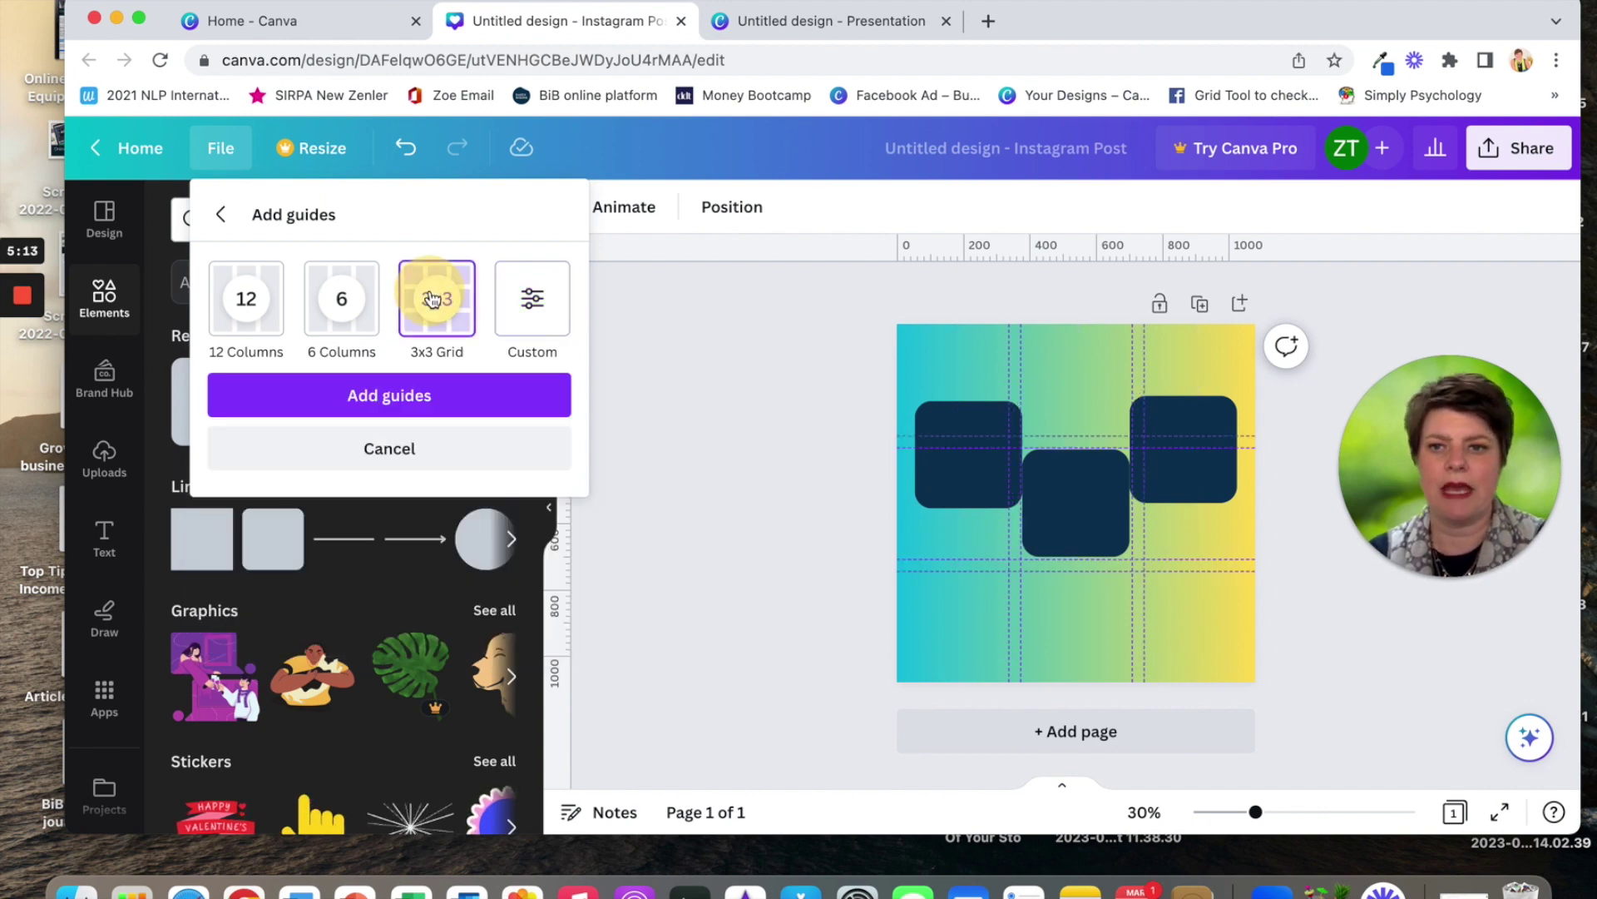
pyautogui.click(421, 393)
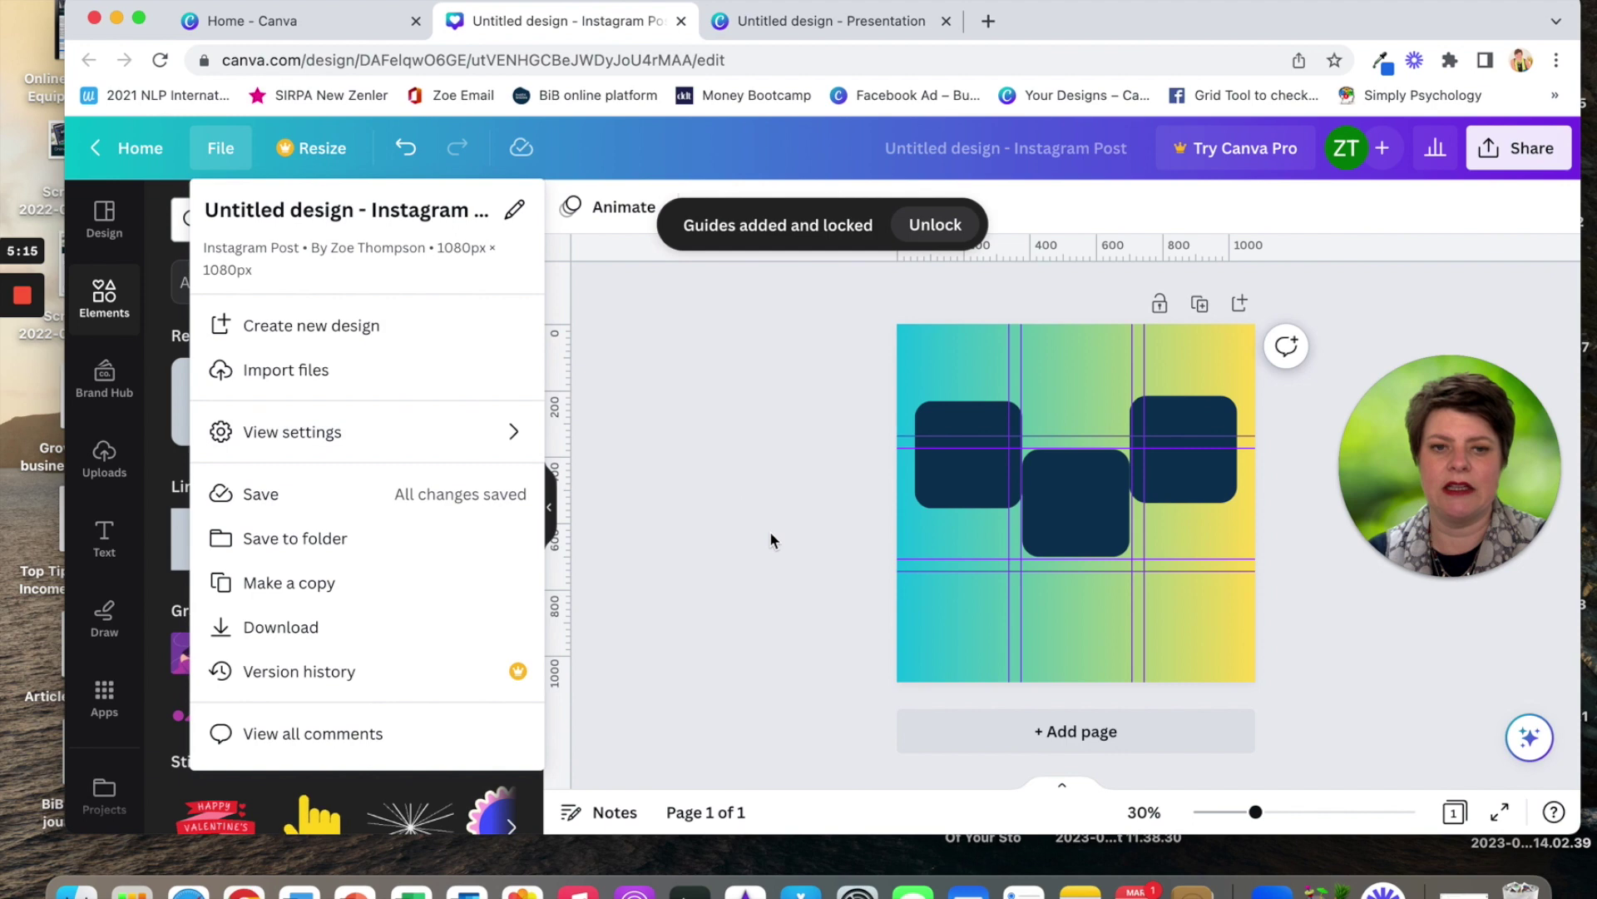
# Step: Line up the two outer rounded squares with the central one in the middle row of the grid guides
pyautogui.click(675, 496)
pyautogui.moveTo(980, 481); pyautogui.dragTo(956, 517)
pyautogui.moveTo(1208, 471); pyautogui.dragTo(1218, 516)
pyautogui.click(748, 512)
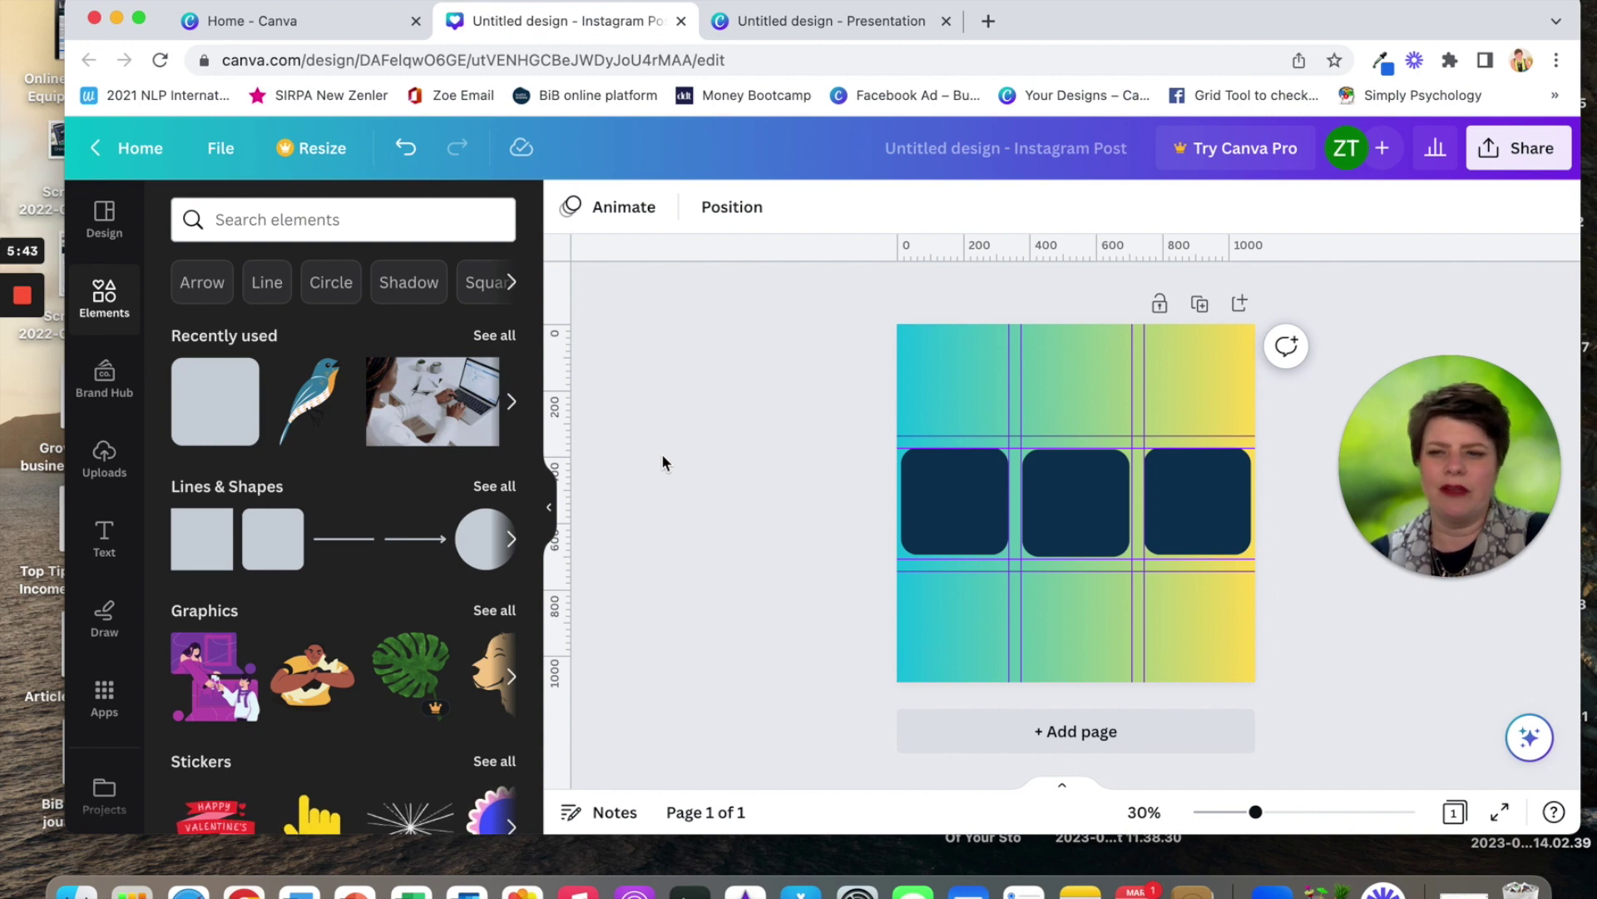
# Step: Add a default heading text box across the middle row of squares
pyautogui.click(105, 541)
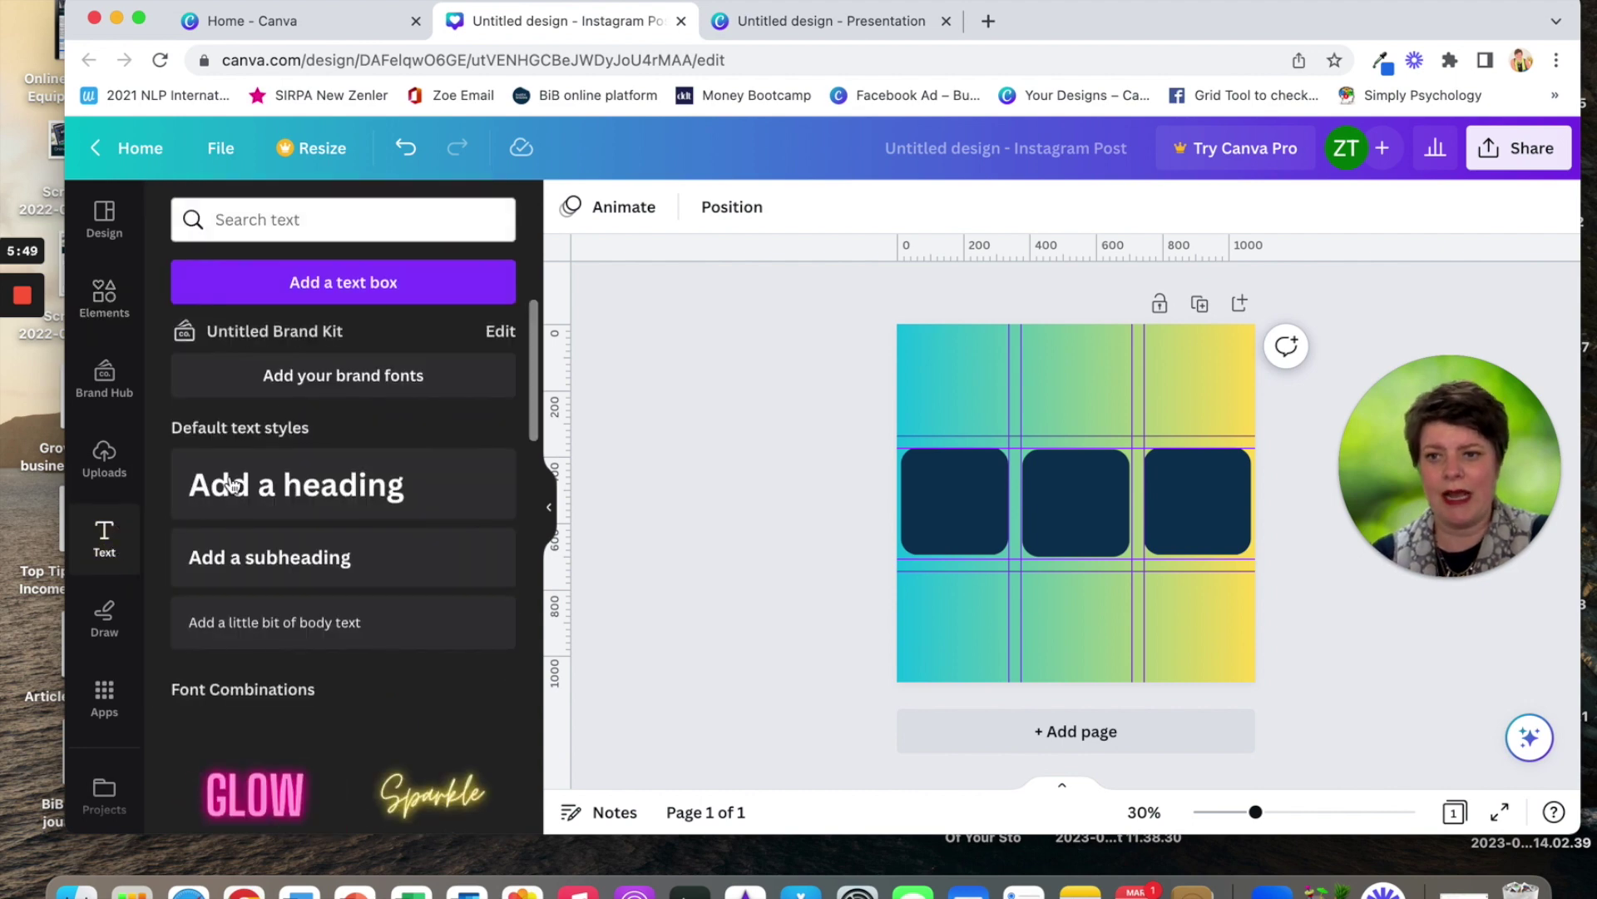
pyautogui.click(271, 485)
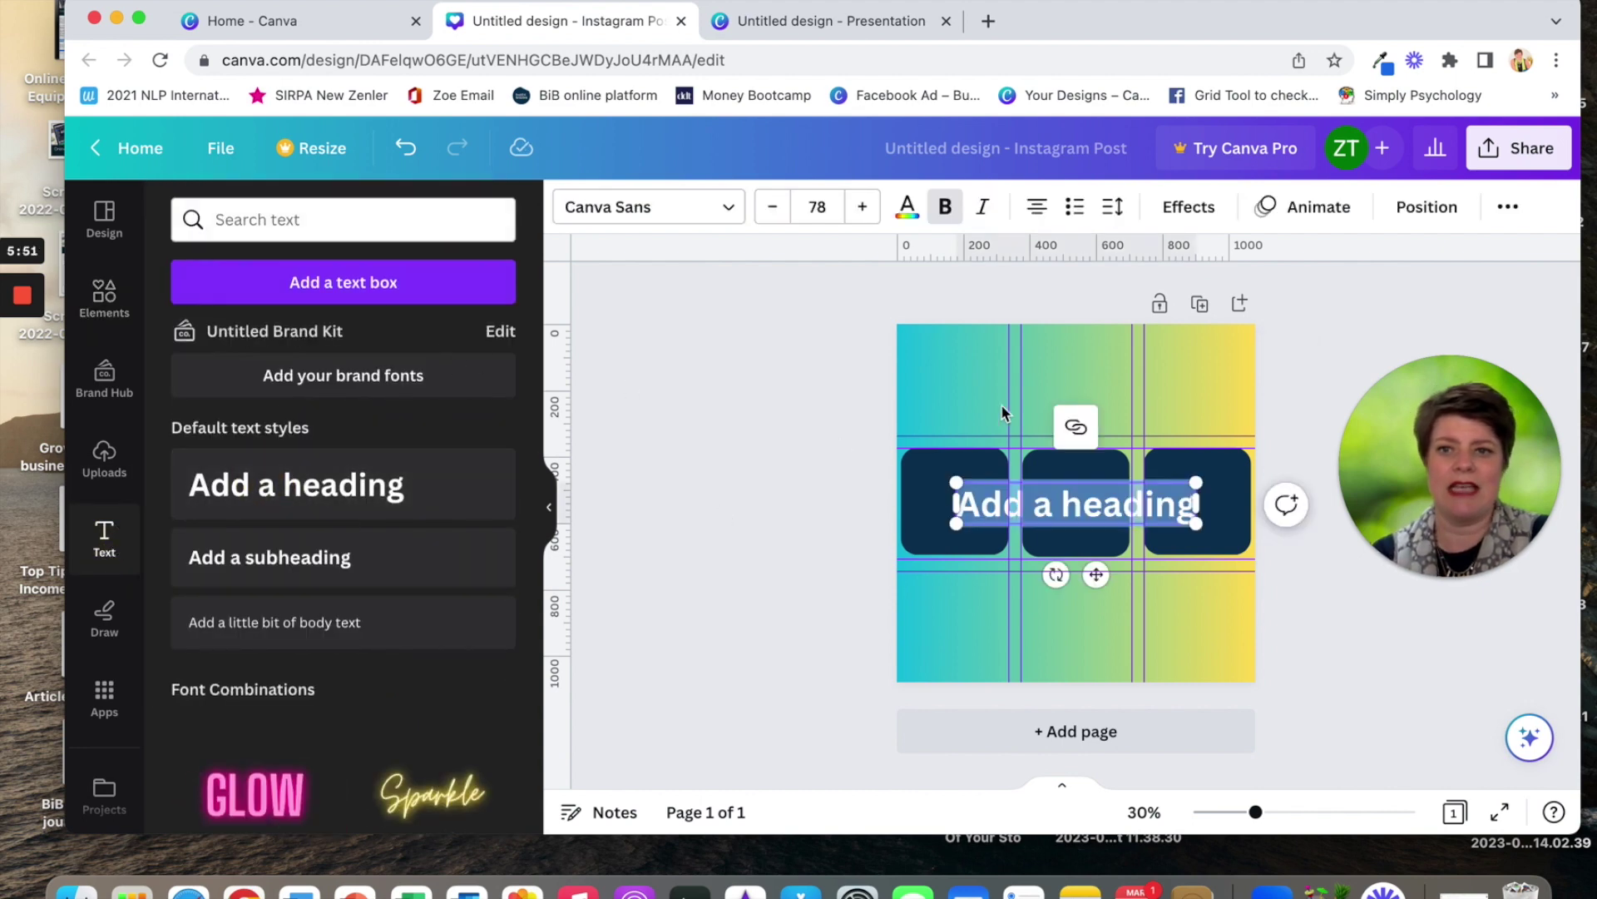
# Step: Examine the fonts available for the heading, including the recommended, popular and premium ones
pyautogui.click(634, 208)
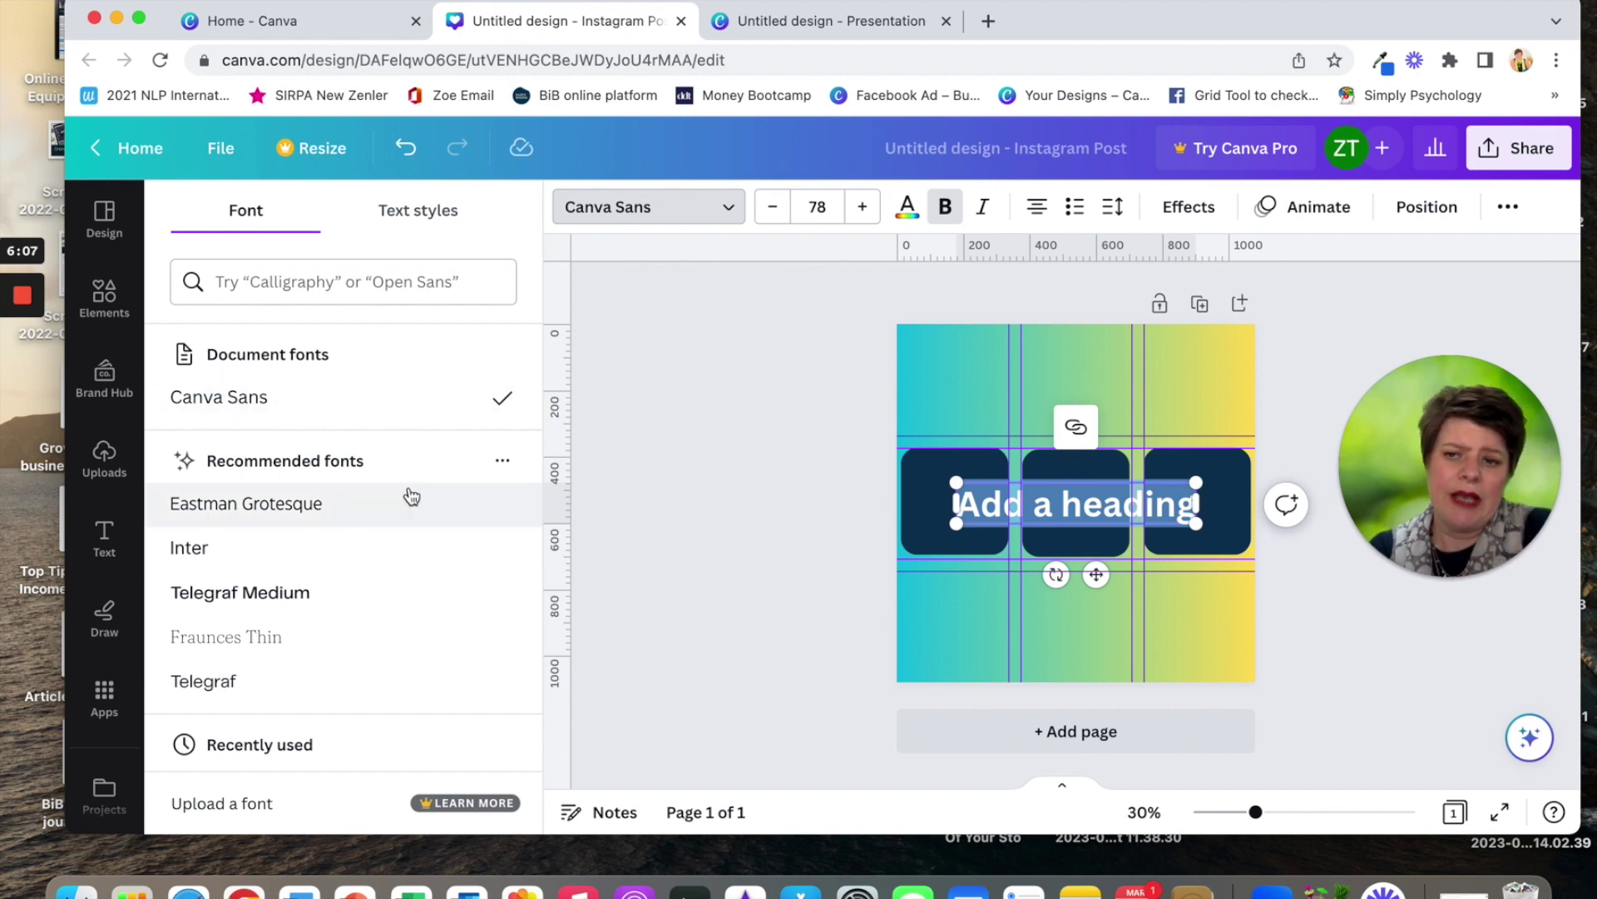
pyautogui.scroll(-5, 411, 496)
pyautogui.scroll(-4, 411, 497)
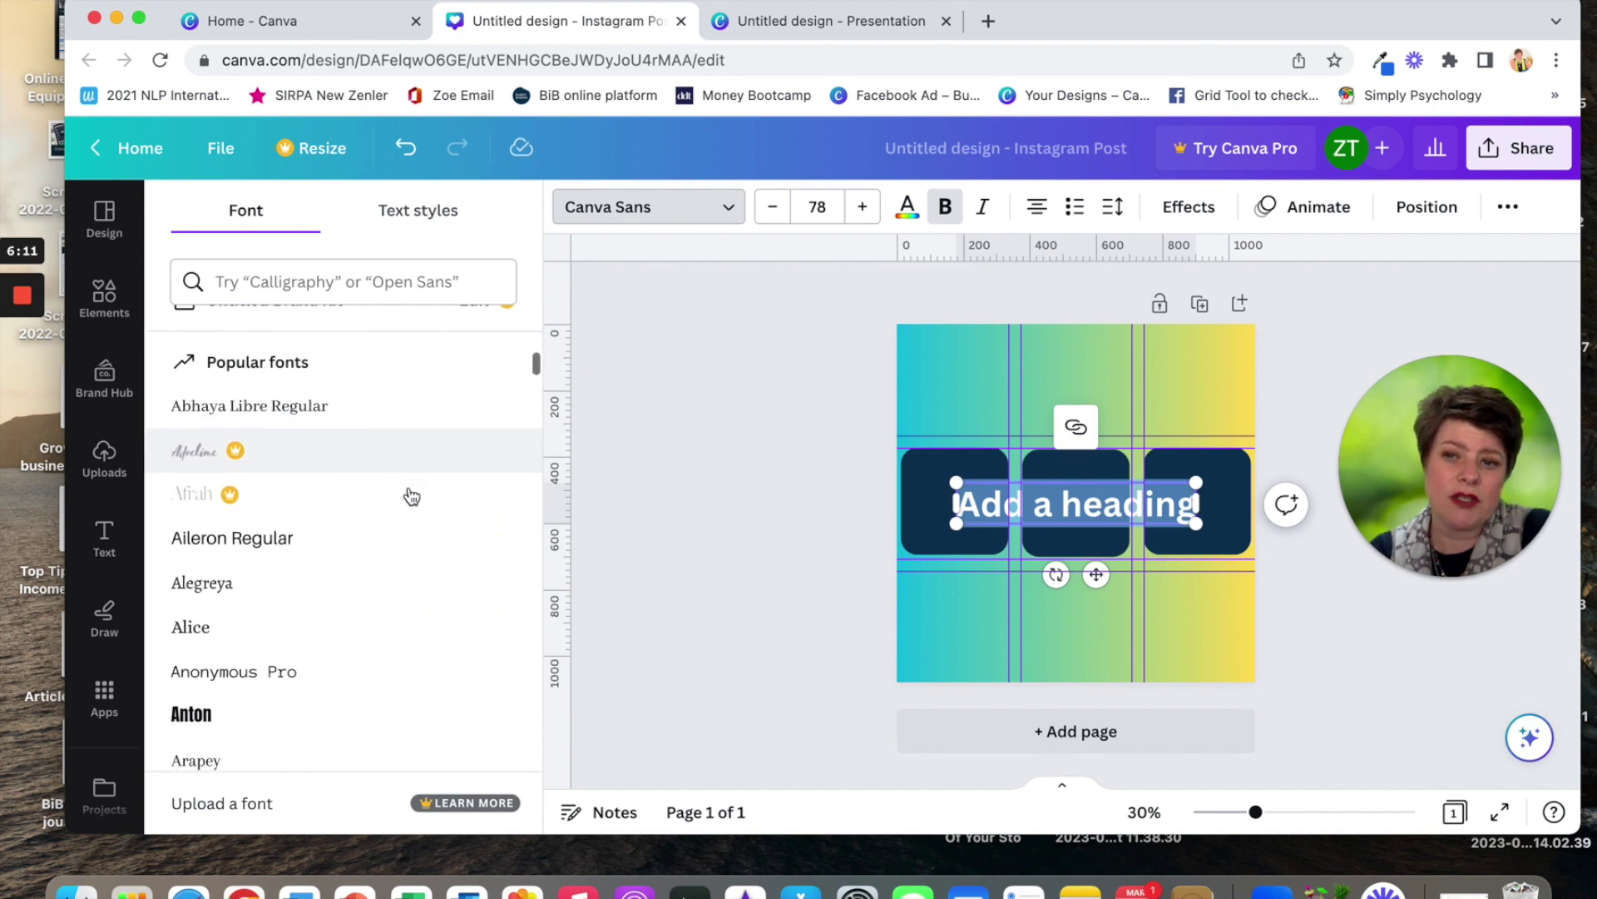
pyautogui.scroll(-1, 411, 497)
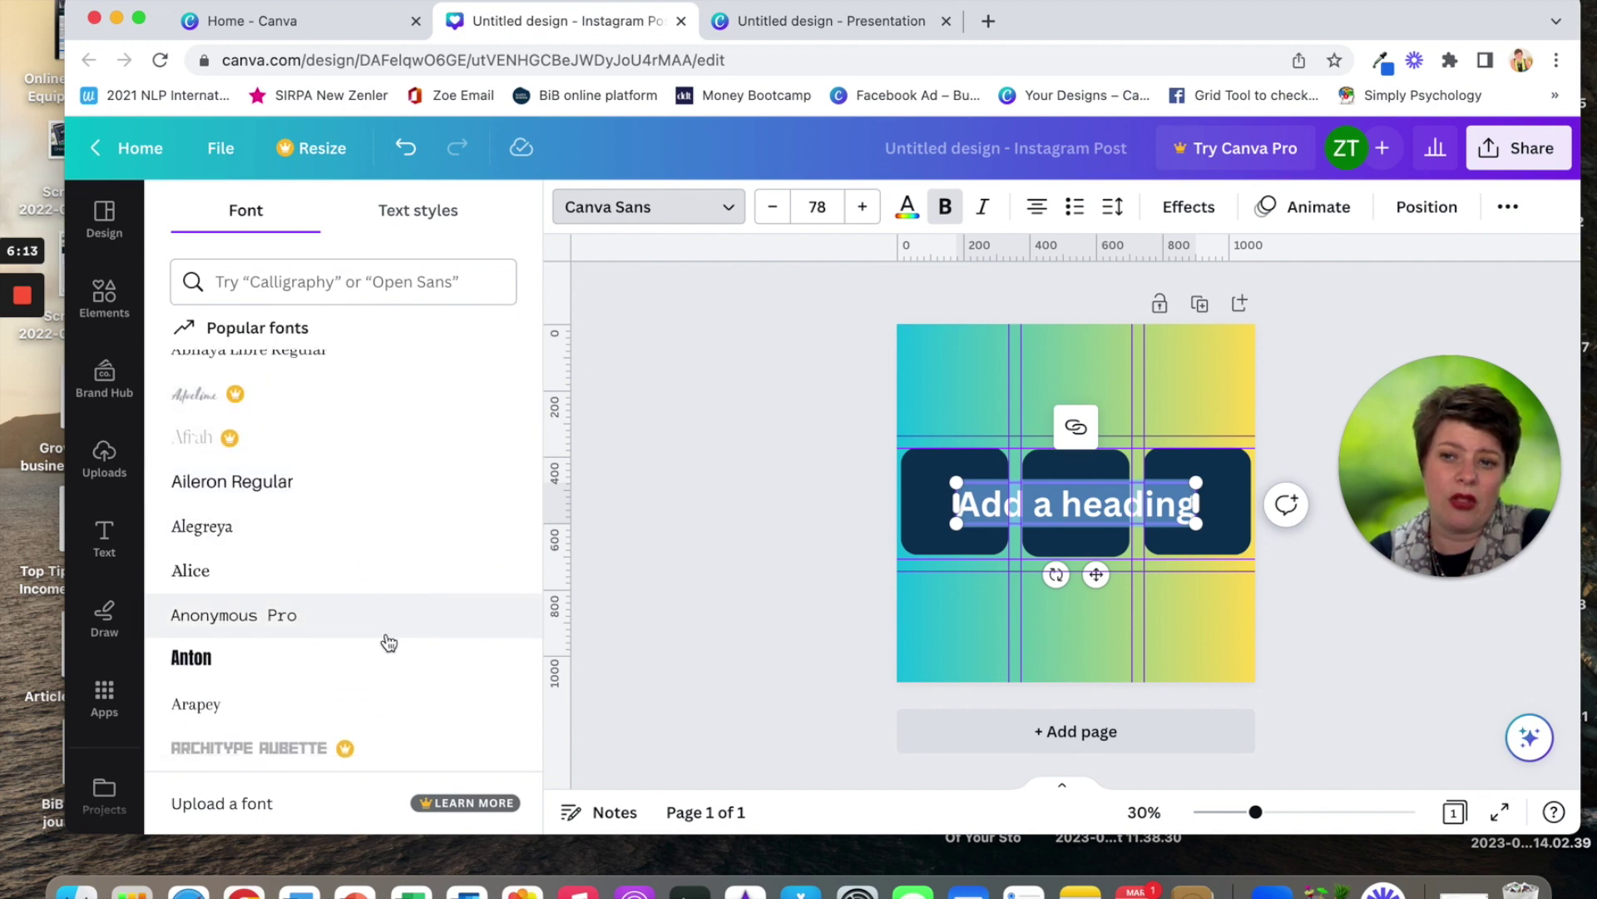
pyautogui.scroll(-7, 389, 642)
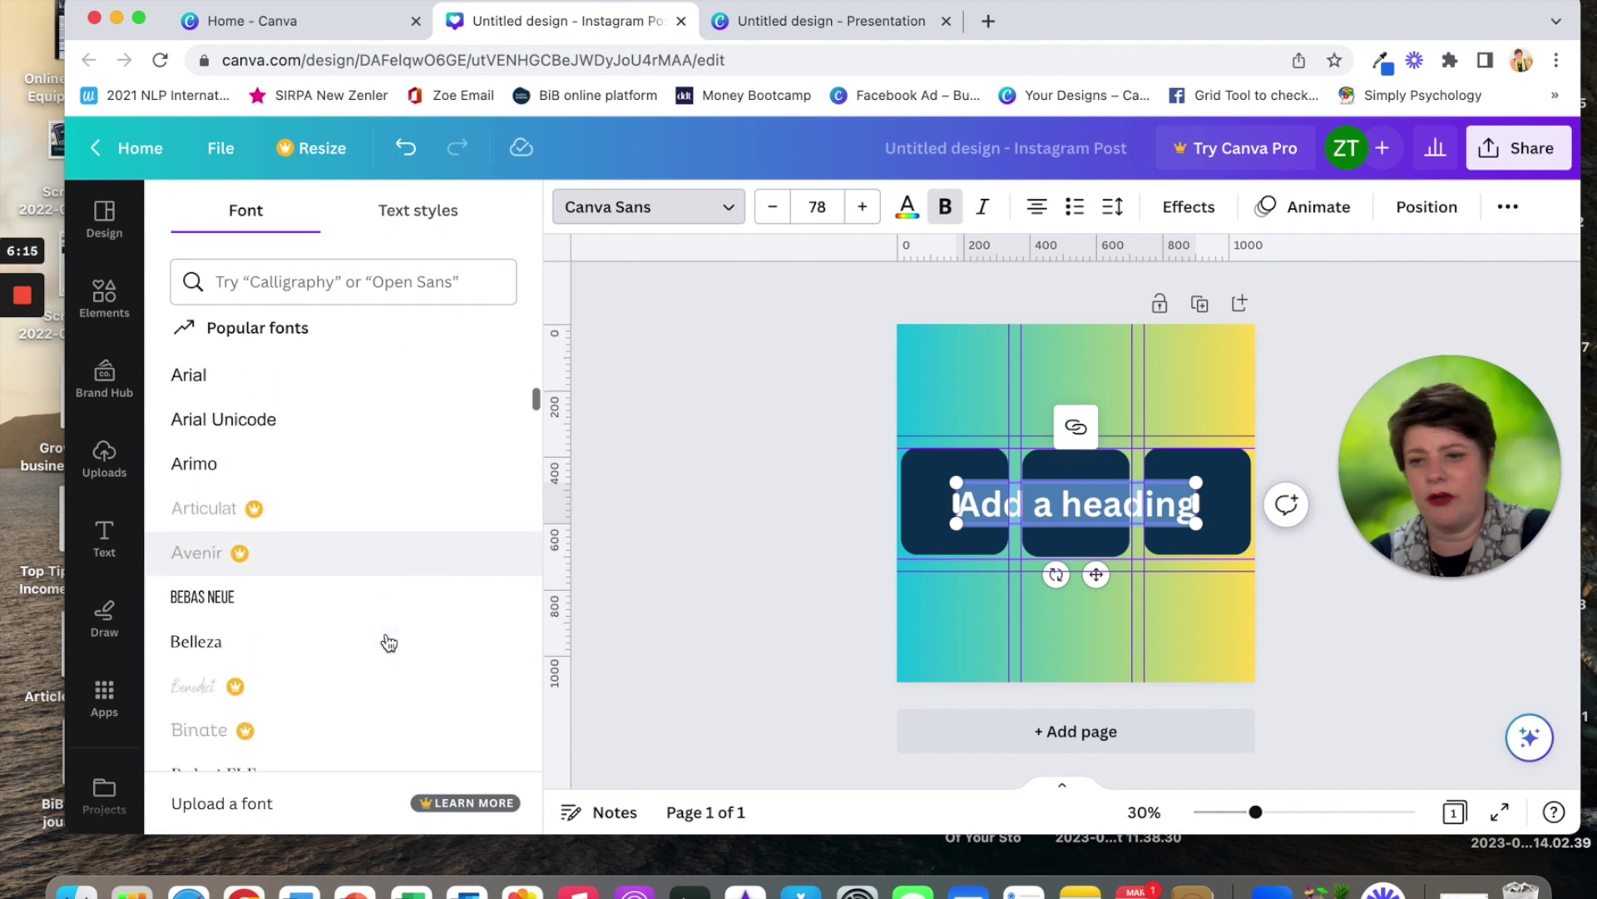
pyautogui.scroll(-15, 389, 643)
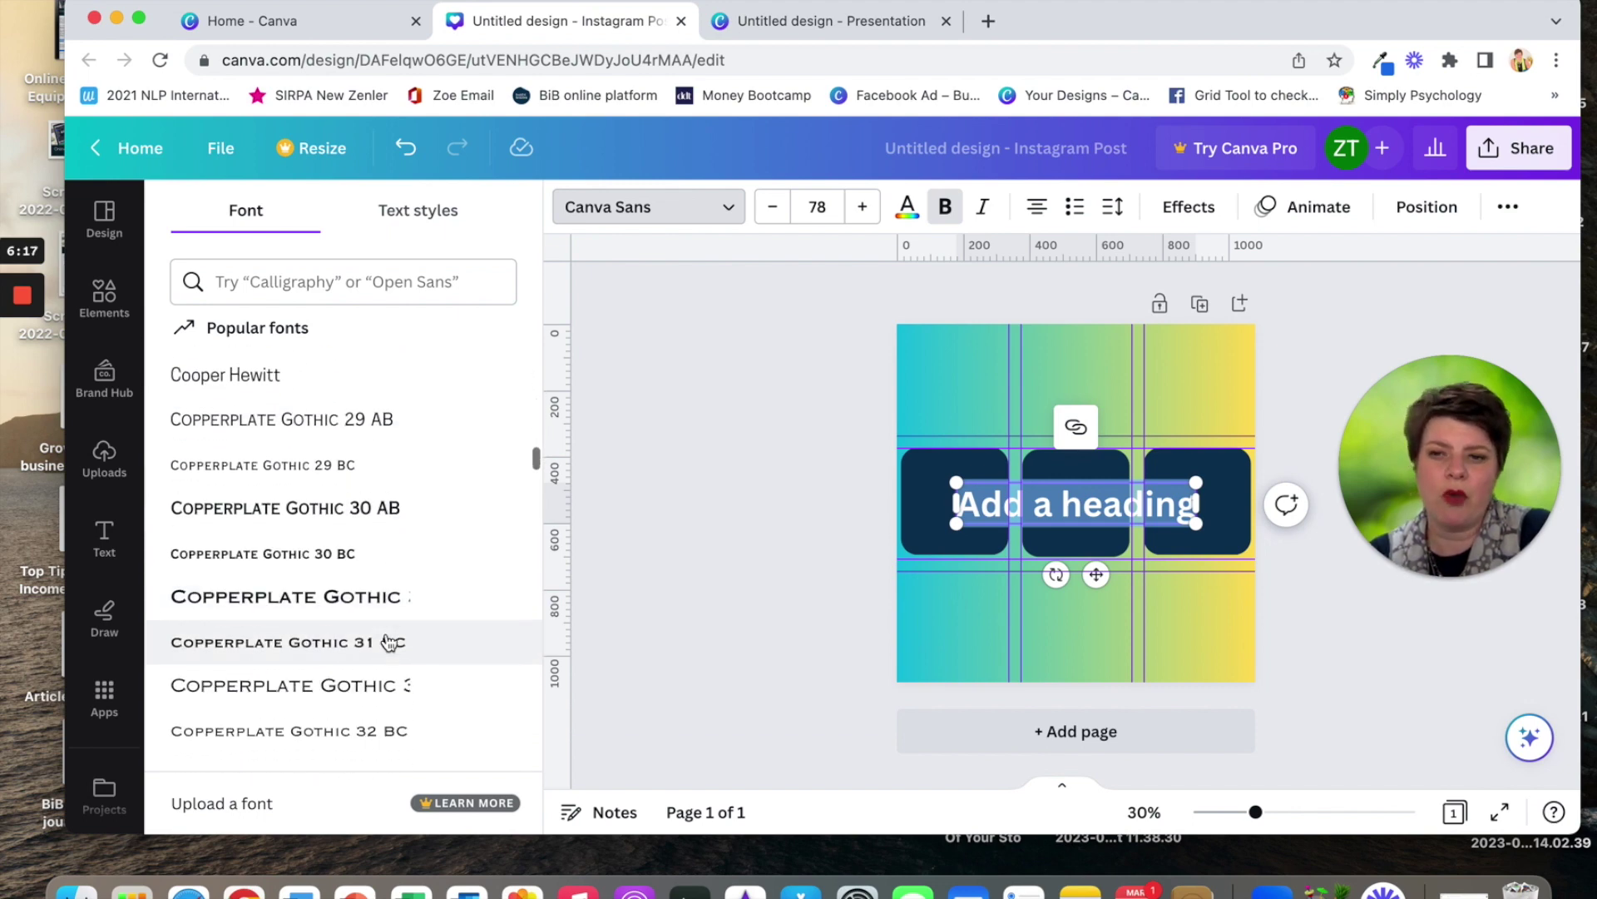
pyautogui.scroll(-15, 389, 642)
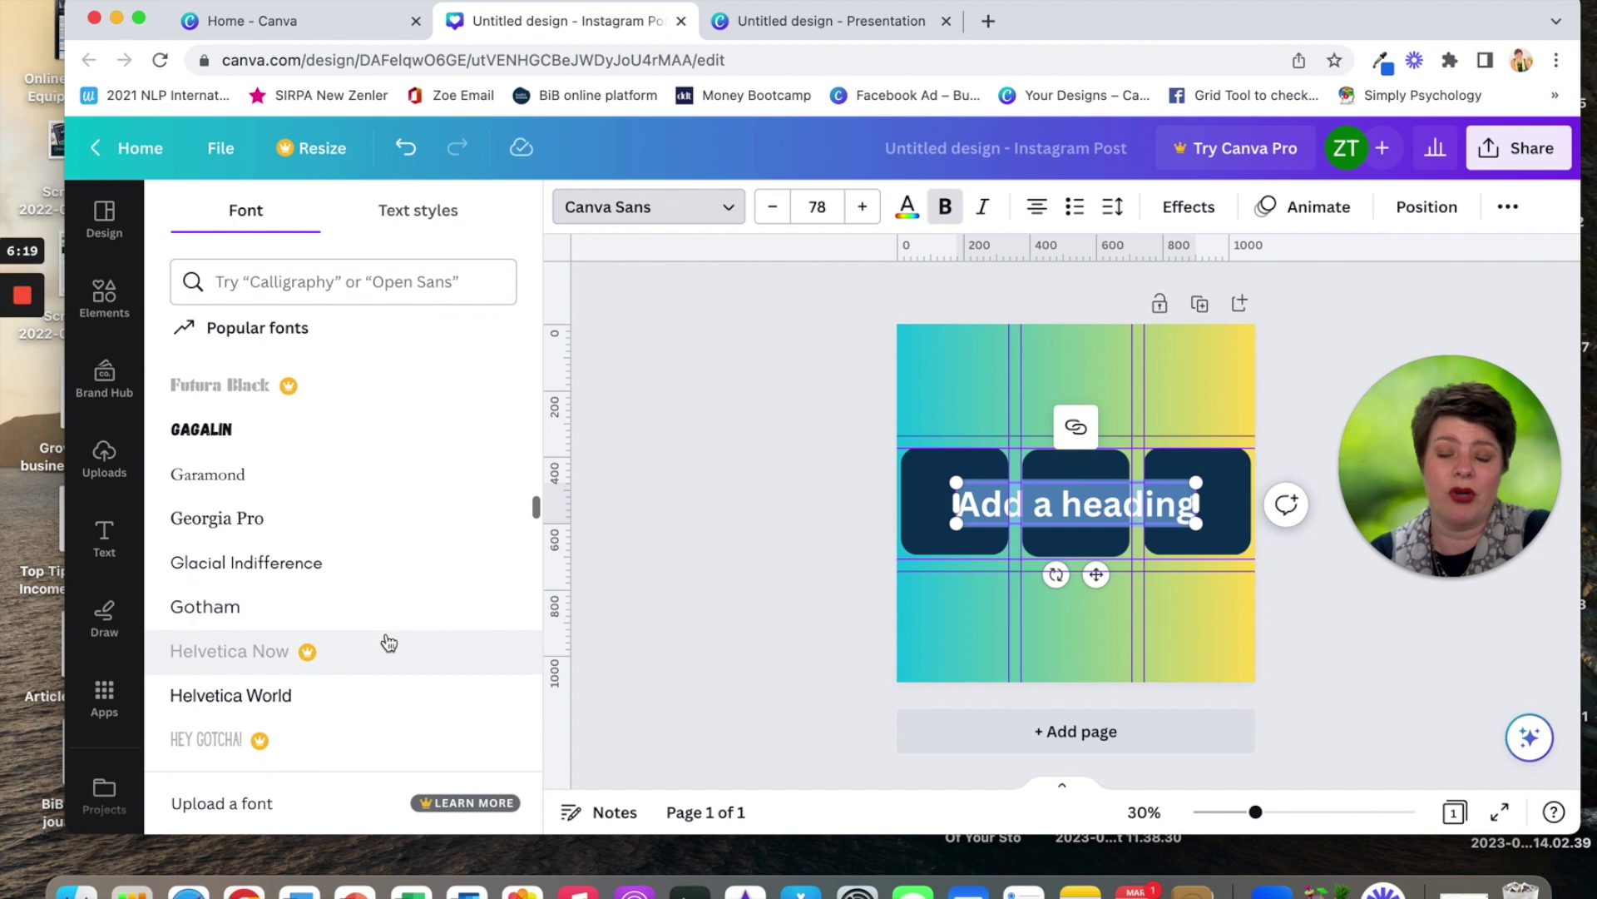
pyautogui.scroll(-12, 389, 642)
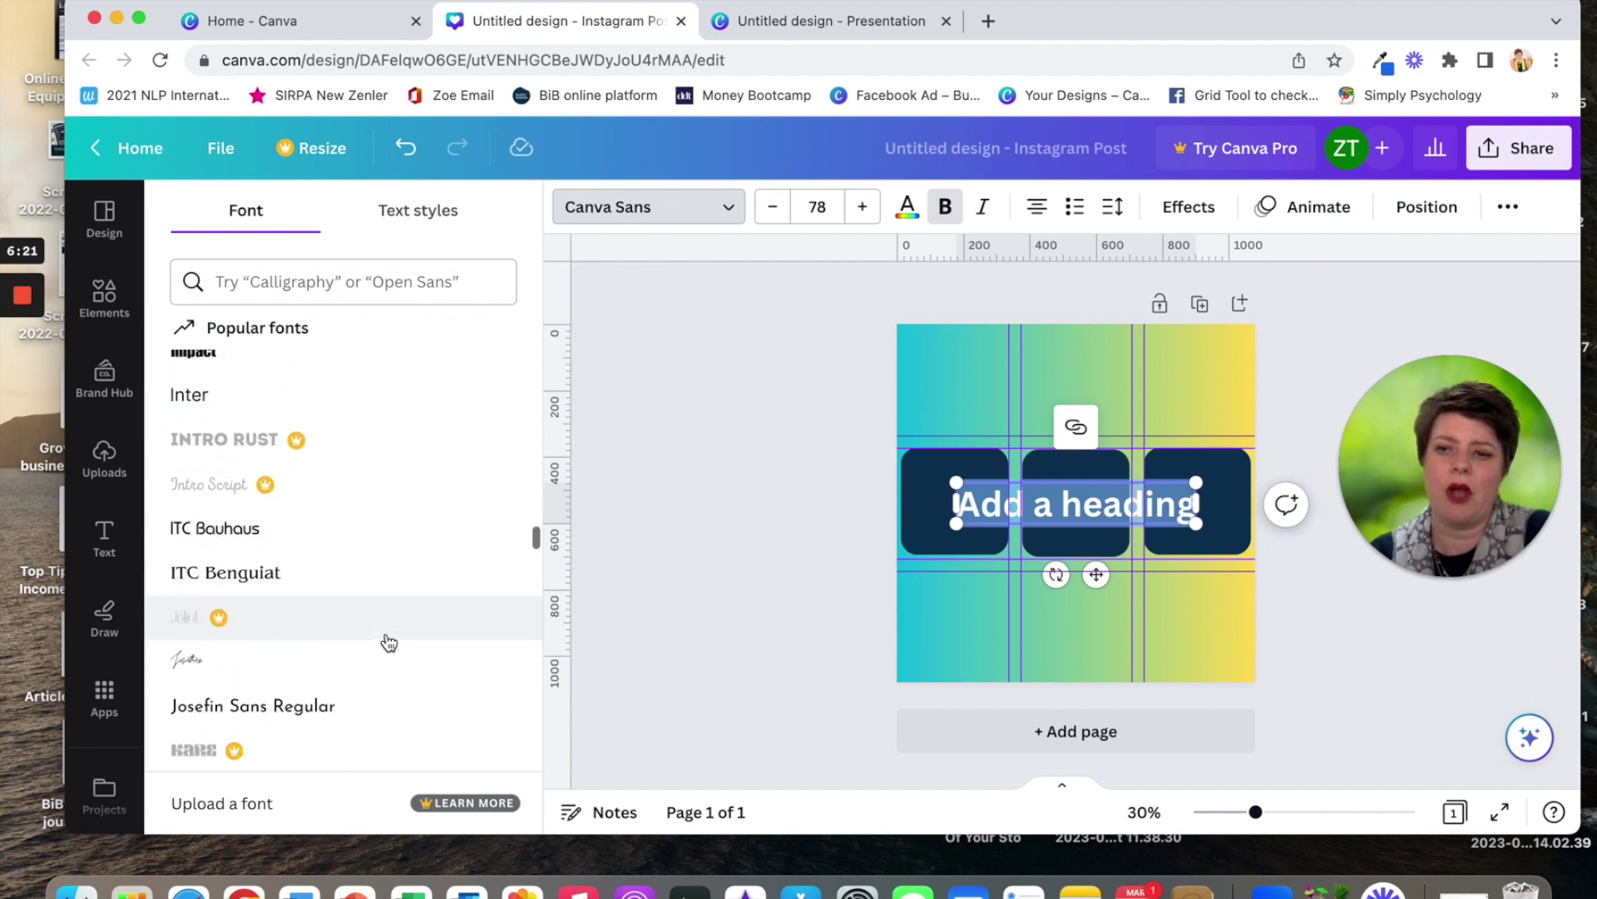
pyautogui.scroll(-5, 389, 642)
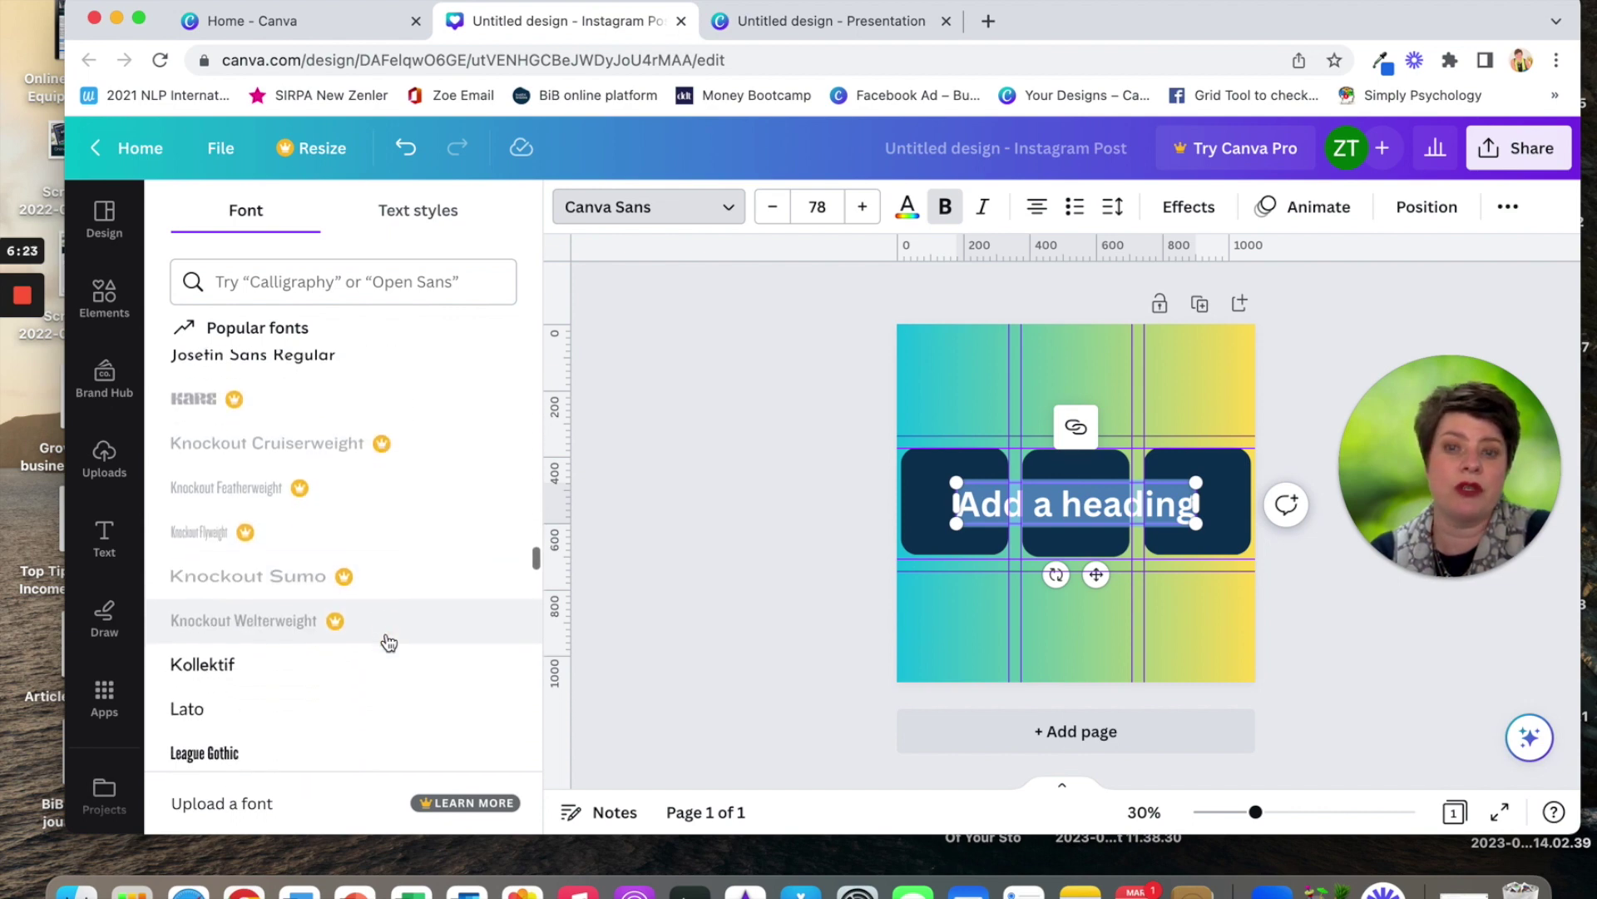
pyautogui.scroll(-2, 388, 642)
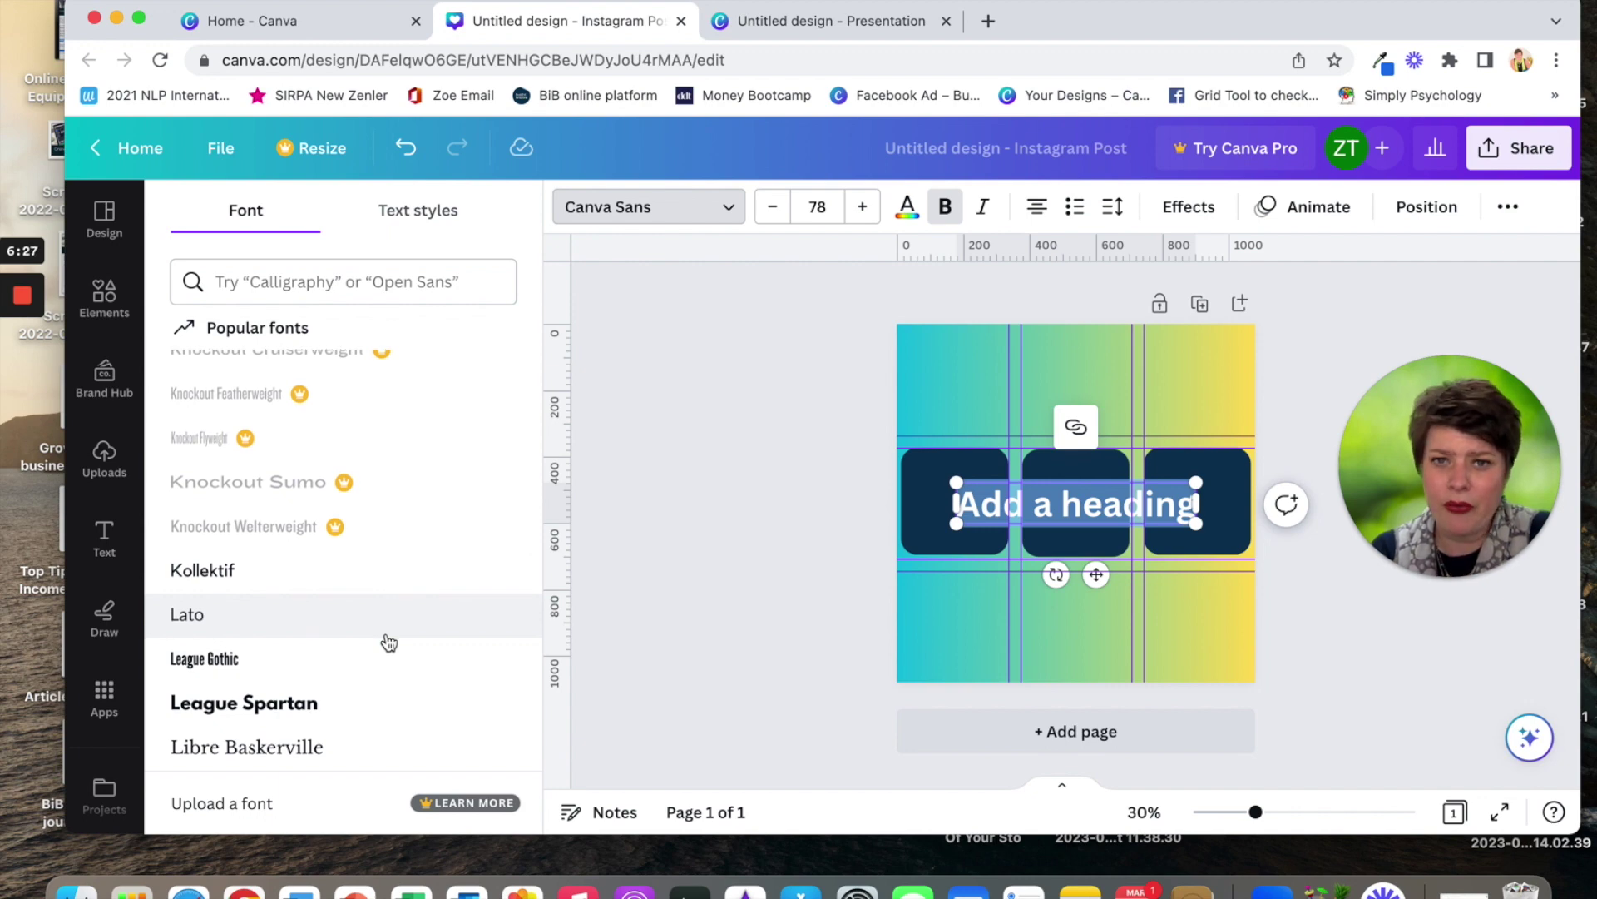
pyautogui.scroll(20, 404, 520)
pyautogui.scroll(10, 404, 520)
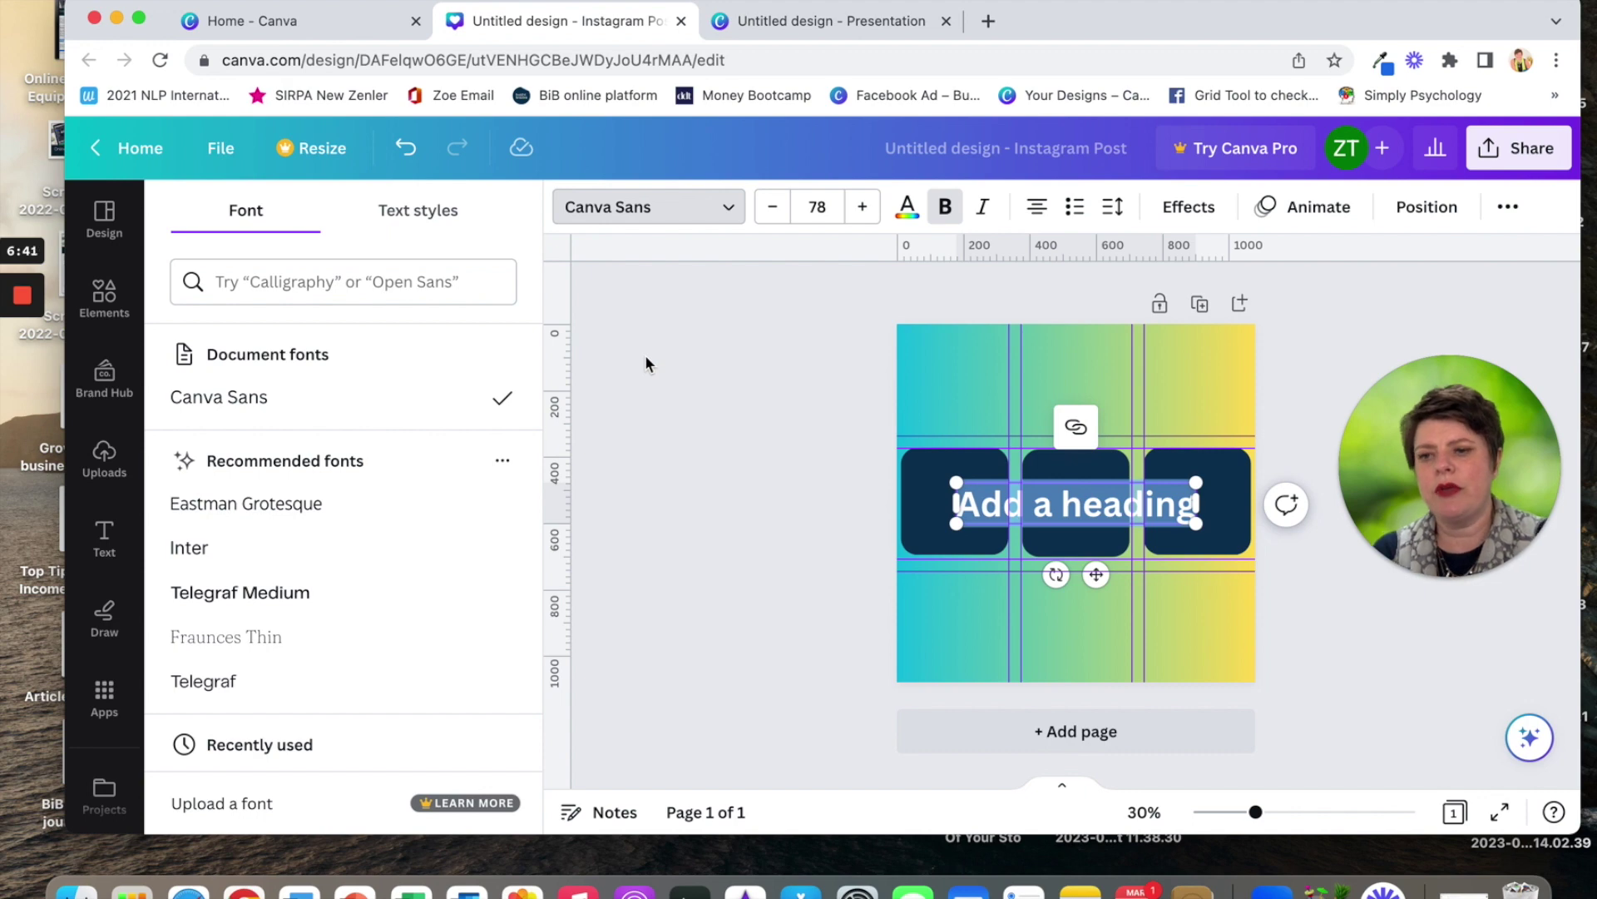
# Step: Draw a freehand dark blue marker squiggle on the page above the three squares
pyautogui.click(106, 797)
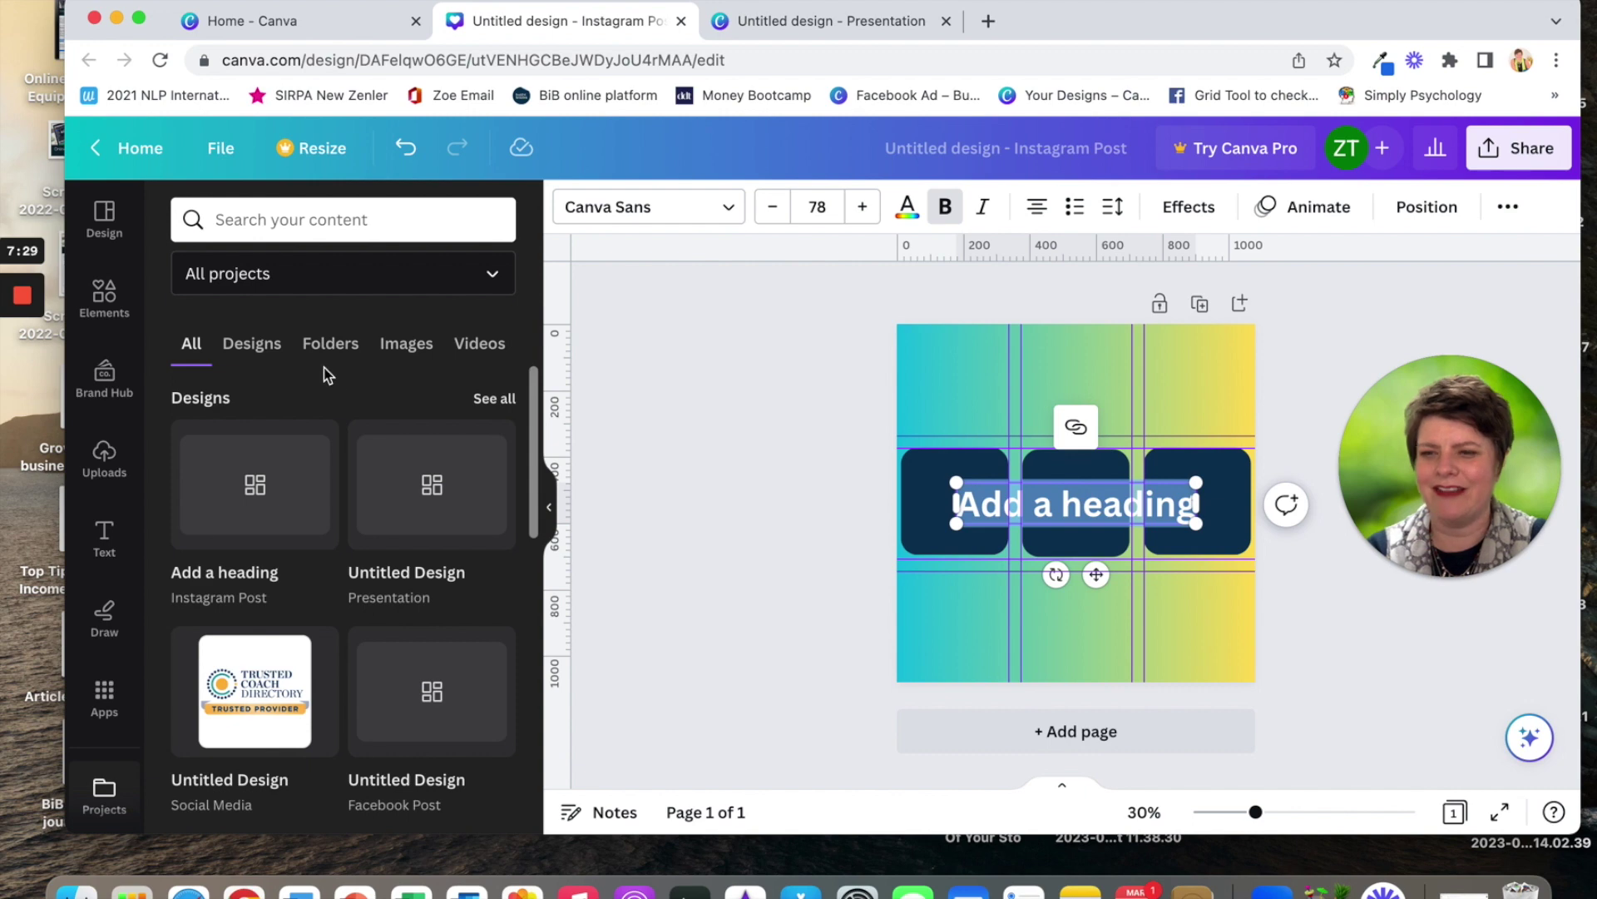
pyautogui.click(109, 628)
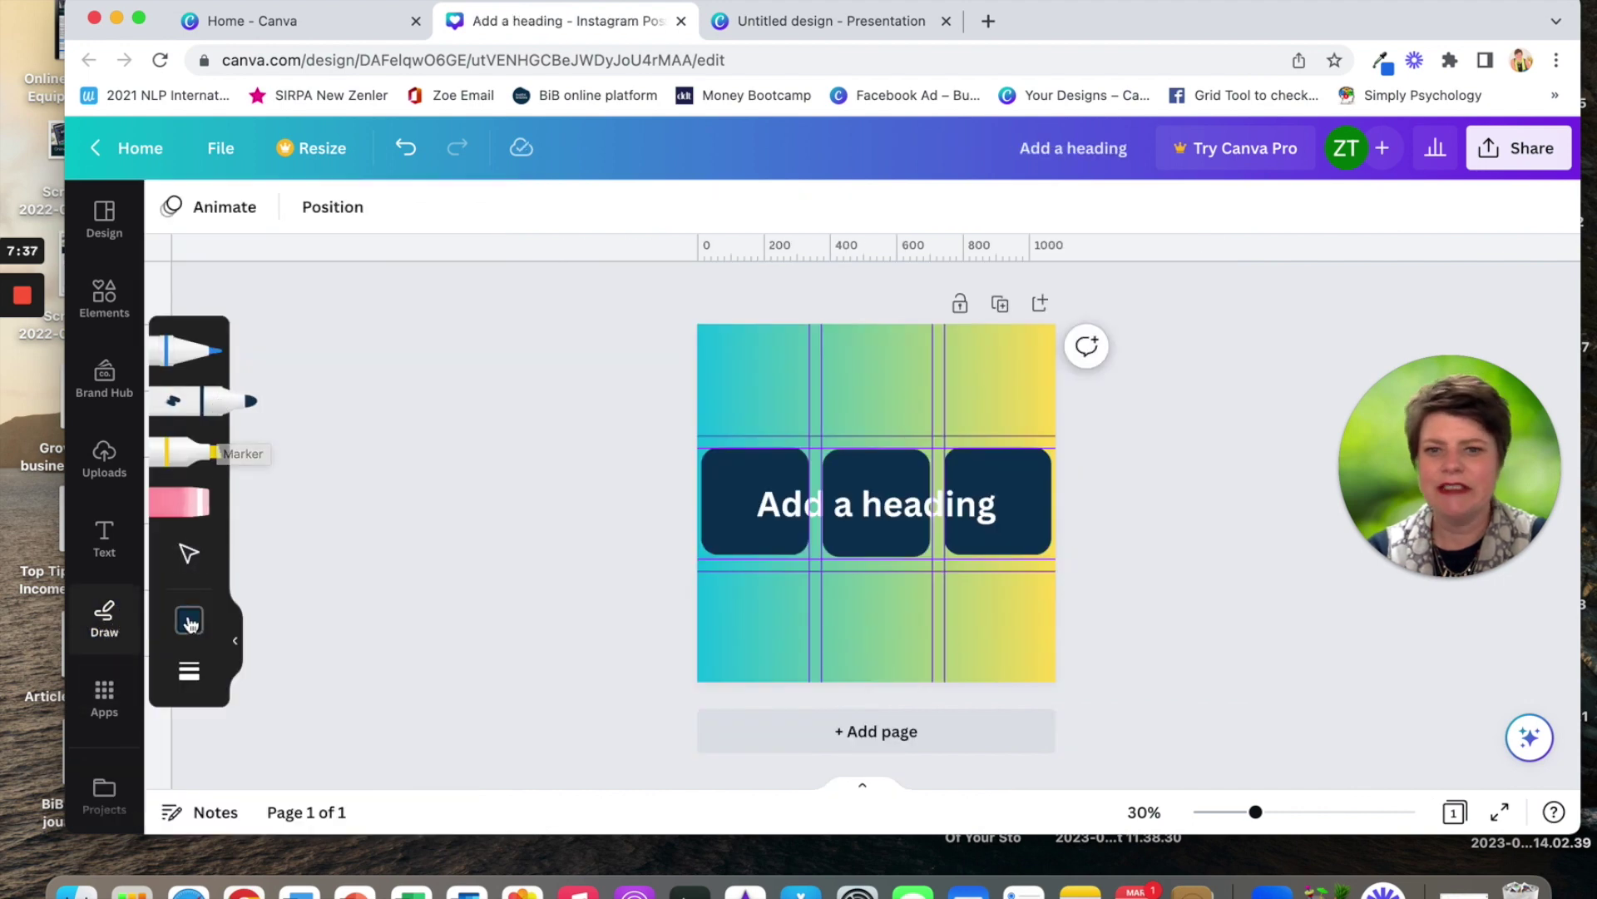
pyautogui.moveTo(940, 369)
pyautogui.mouseDown()
pyautogui.moveTo(891, 406)
pyautogui.moveTo(773, 407)
pyautogui.moveTo(741, 374)
pyautogui.mouseUp()
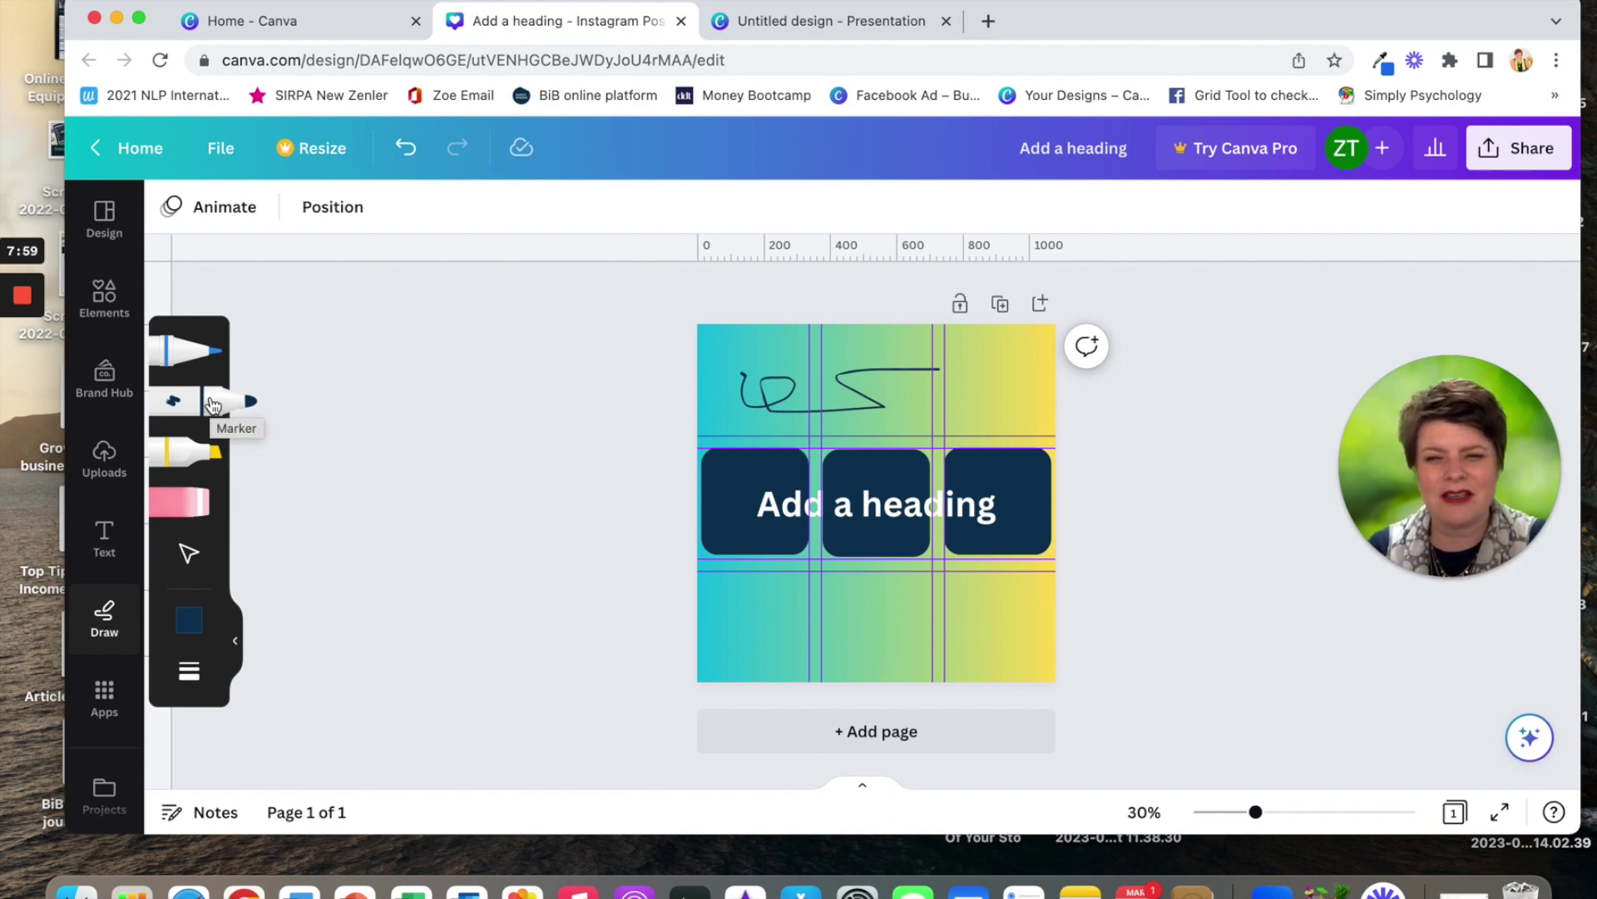
pyautogui.click(106, 291)
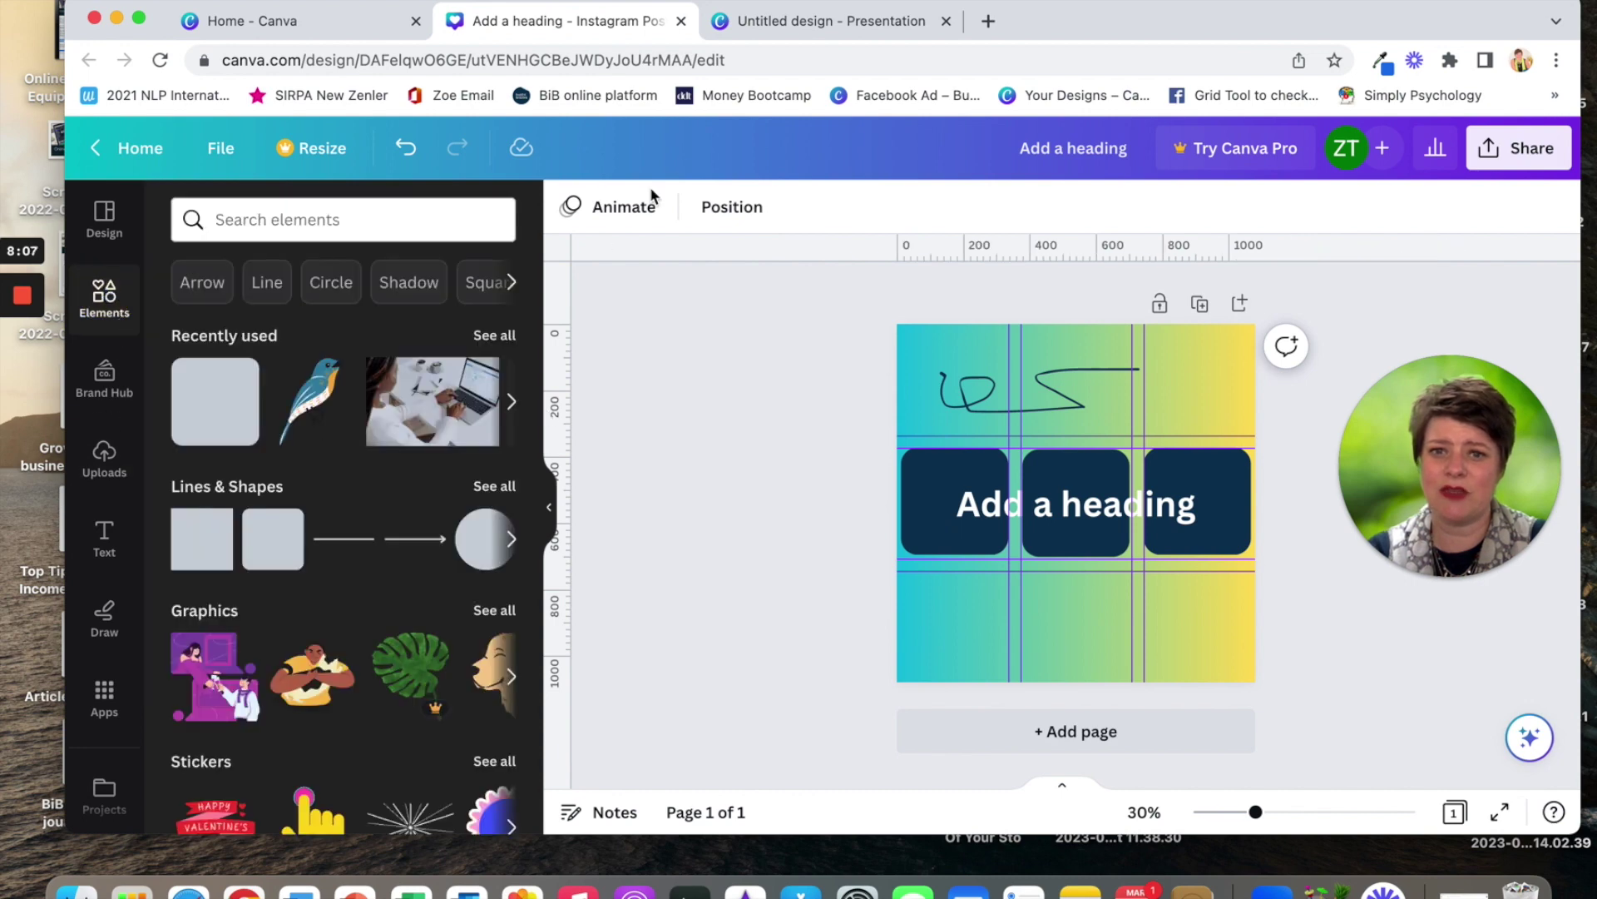
# Step: Switch to the Presentation design and open page 8, "Time to Vote"
pyautogui.click(798, 21)
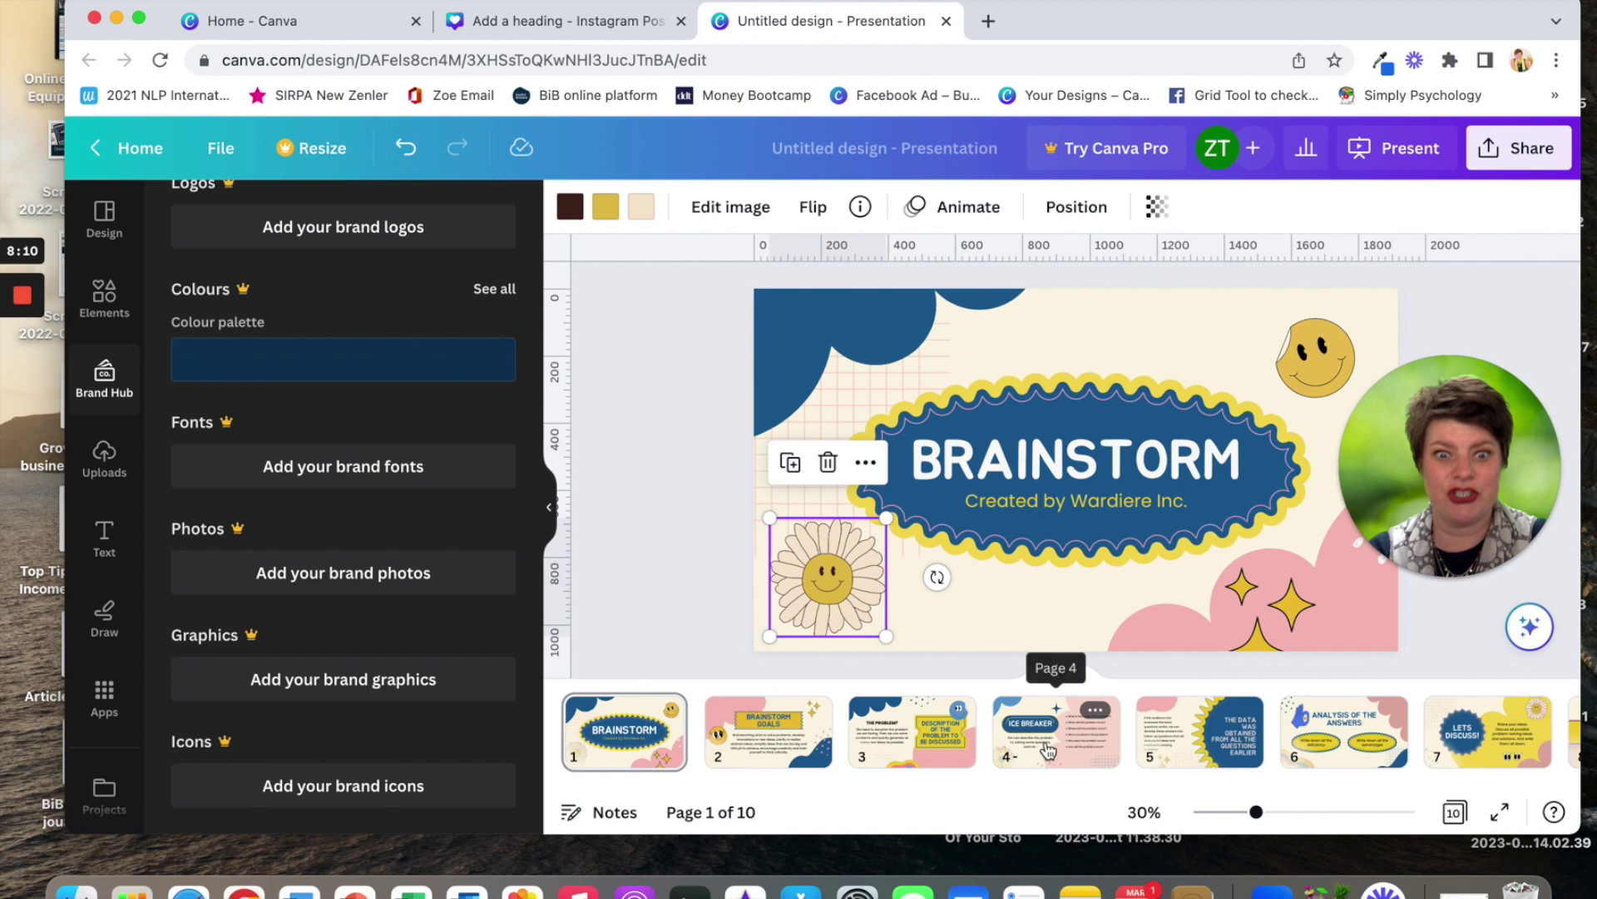
pyautogui.hscroll(4, 1048, 749)
pyautogui.hscroll(6, 1048, 749)
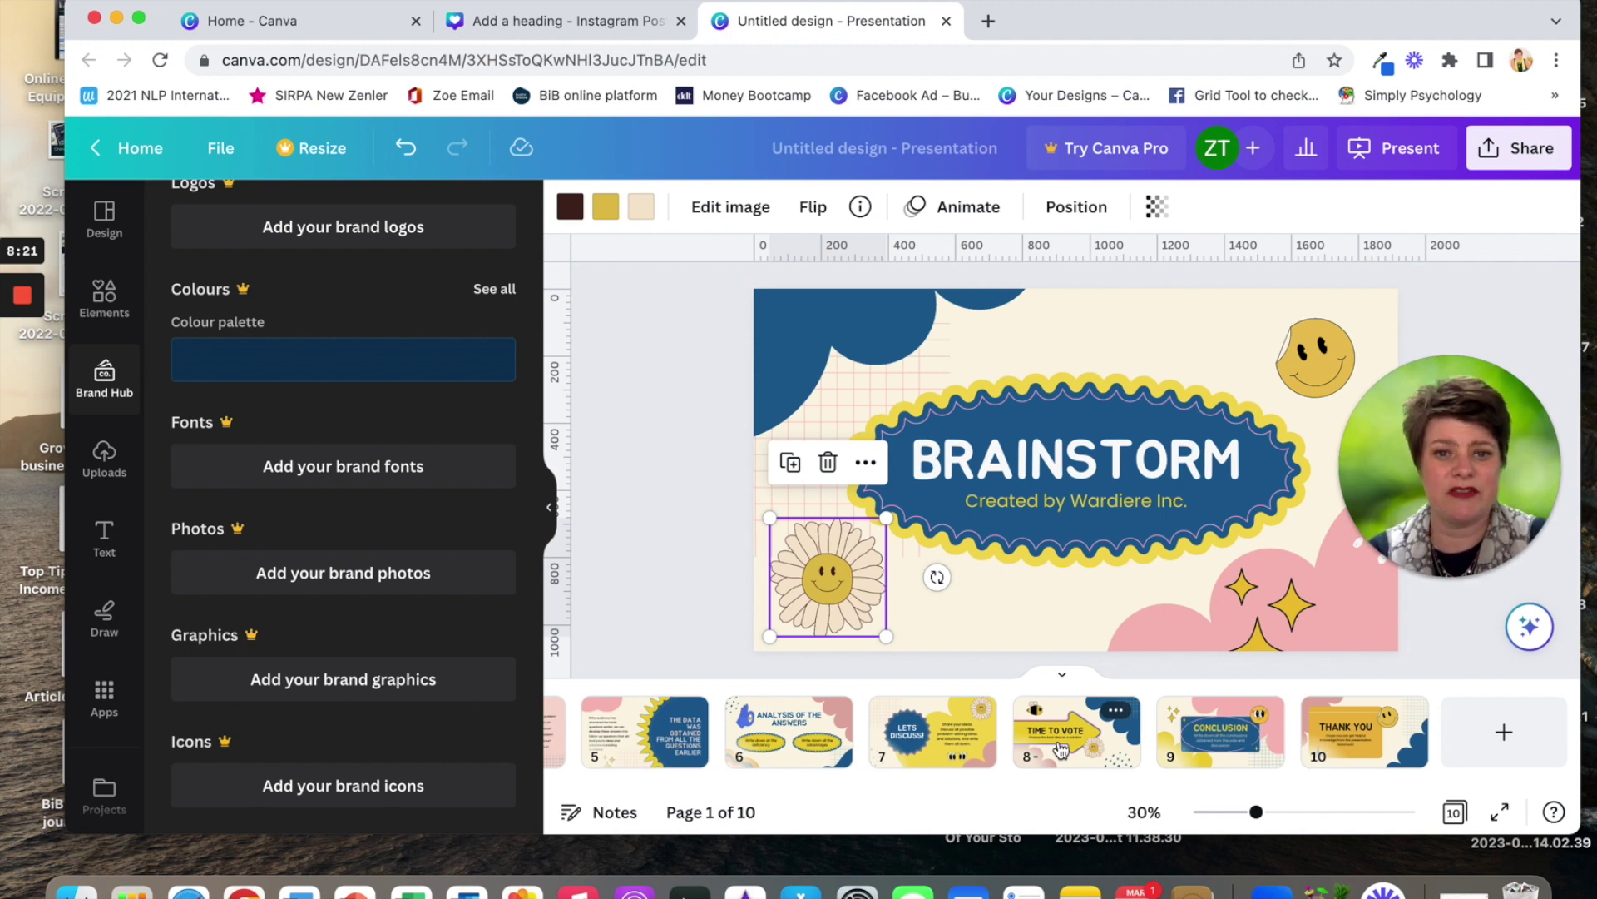
pyautogui.click(1061, 749)
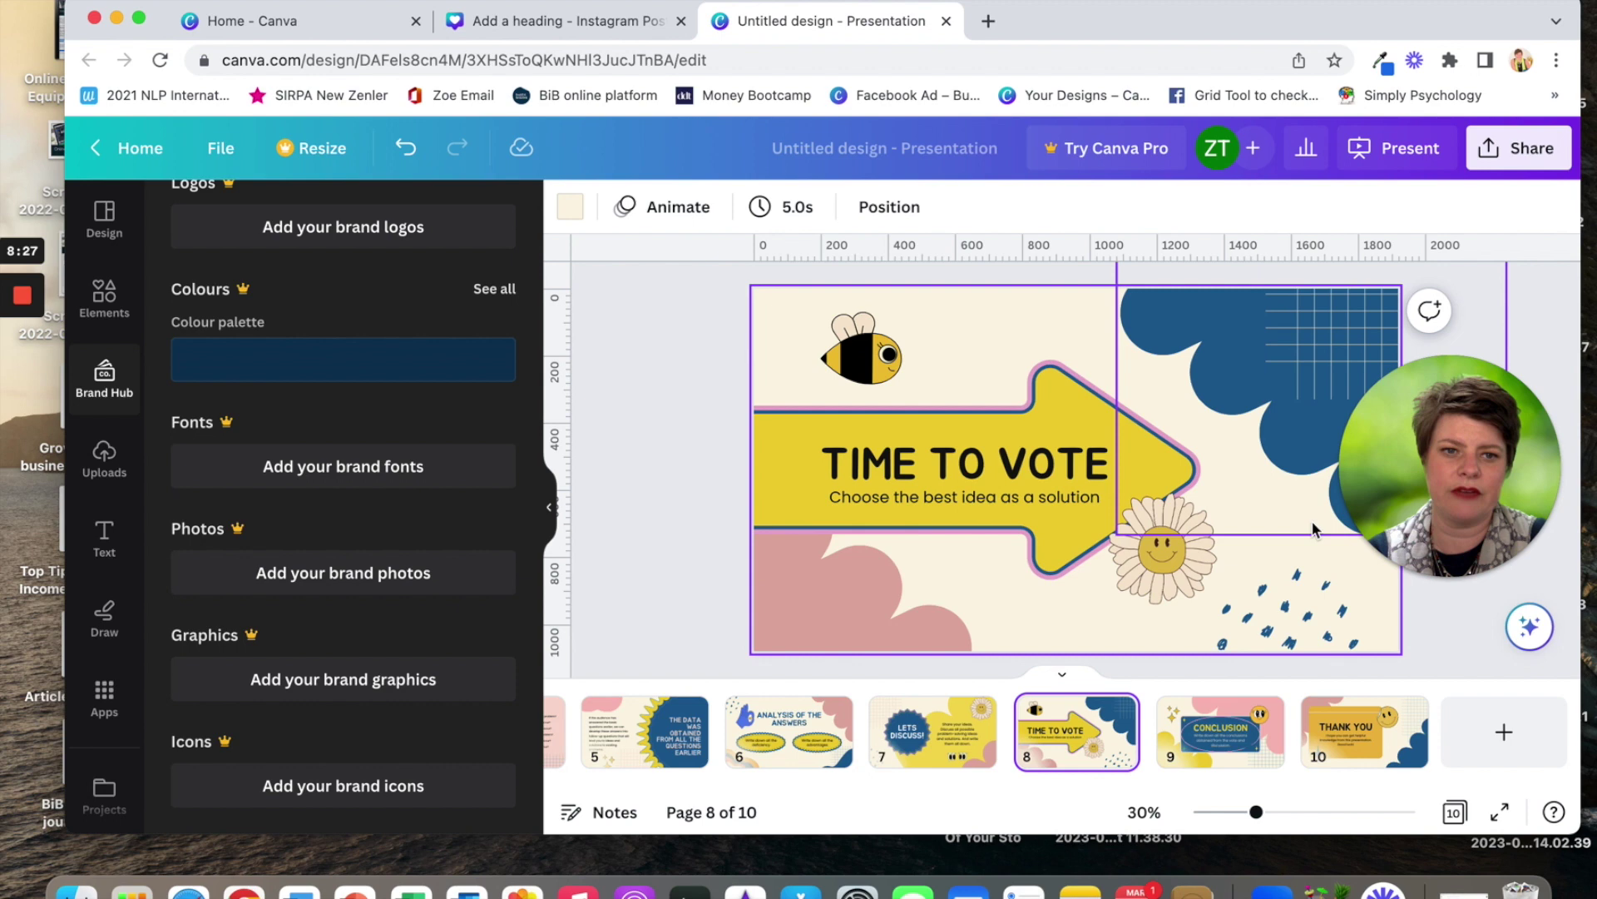
# Step: Animate the bee along a custom path arching over the yellow arrow towards the blue dashes, with Smooth movement and about two-thirds speed
pyautogui.click(869, 366)
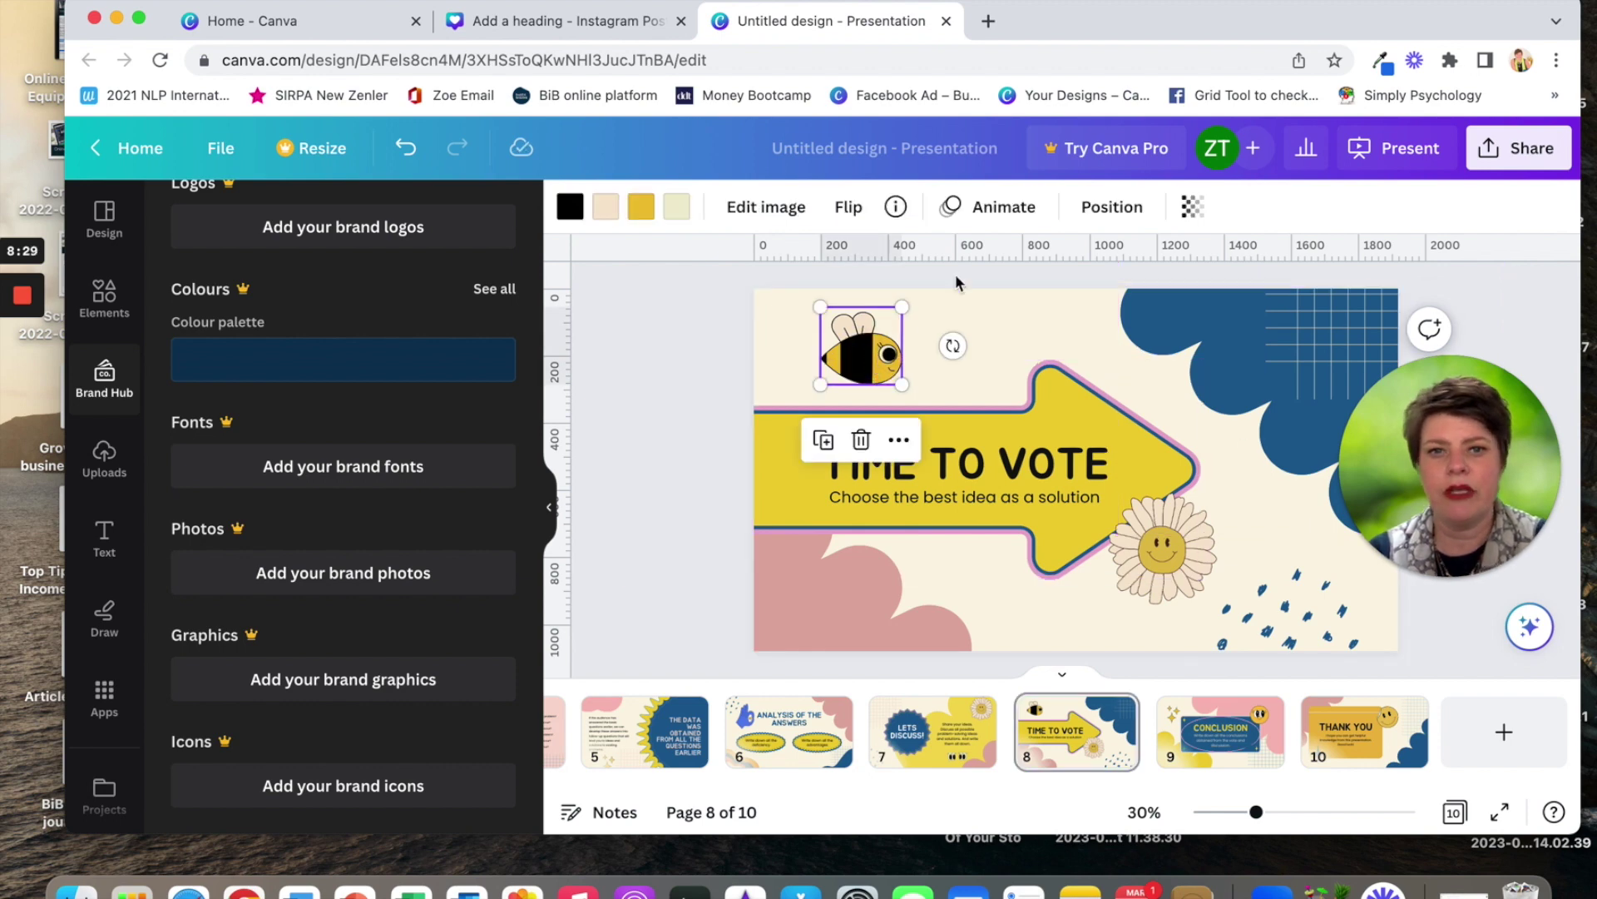
pyautogui.click(1003, 218)
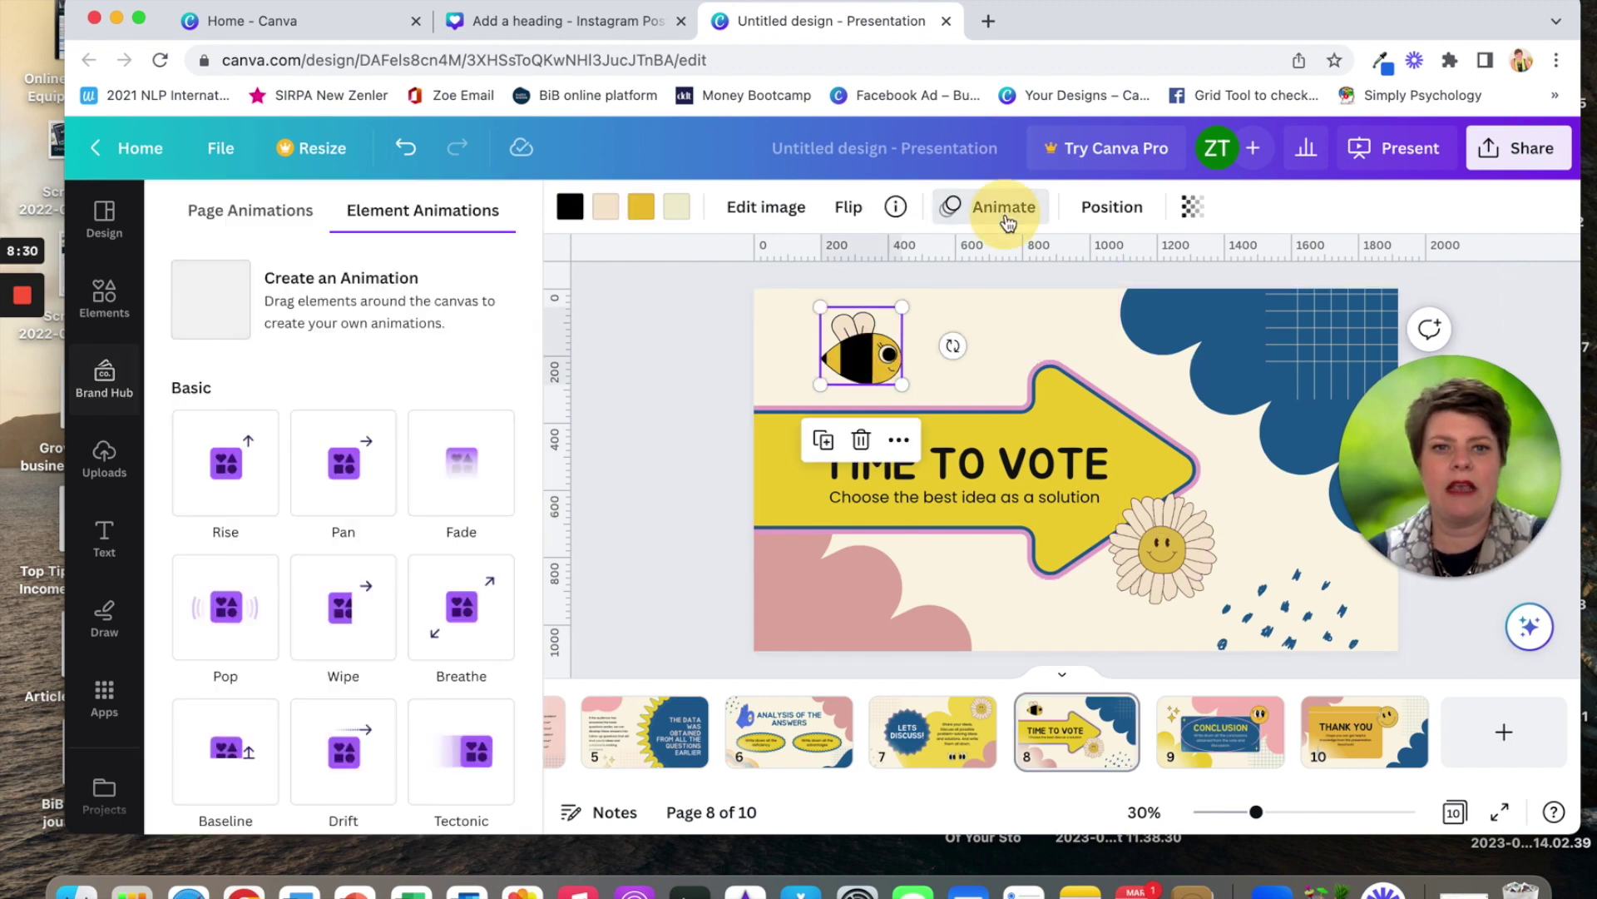
pyautogui.click(351, 308)
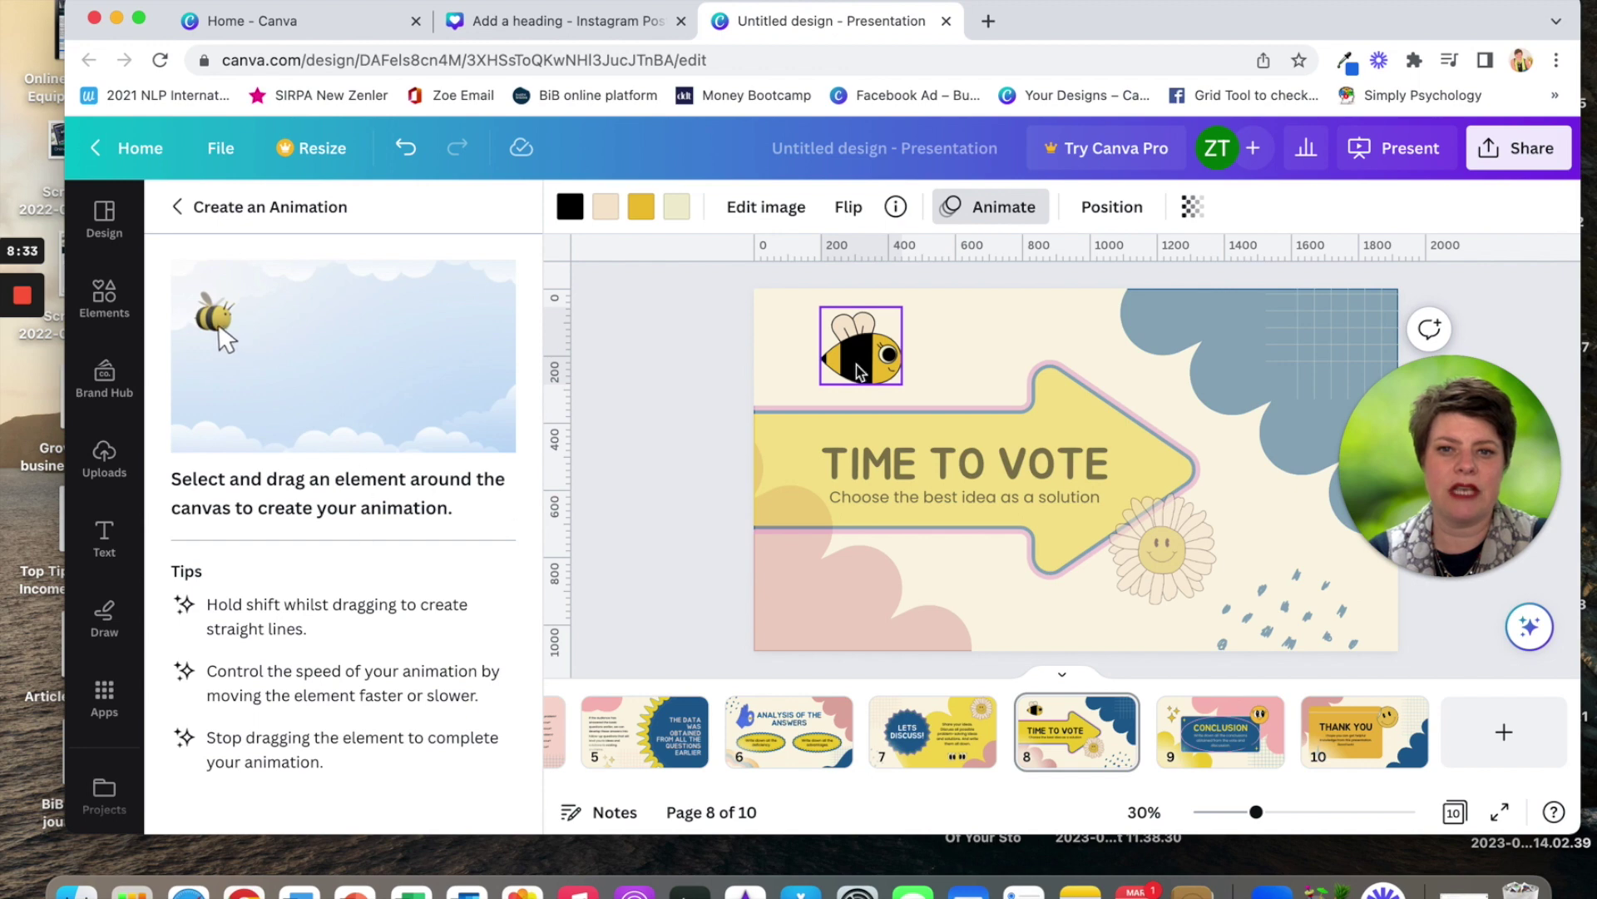
pyautogui.moveTo(859, 370)
pyautogui.mouseDown()
pyautogui.moveTo(1000, 328)
pyautogui.moveTo(1127, 332)
pyautogui.moveTo(1269, 449)
pyautogui.moveTo(1319, 563)
pyautogui.mouseUp()
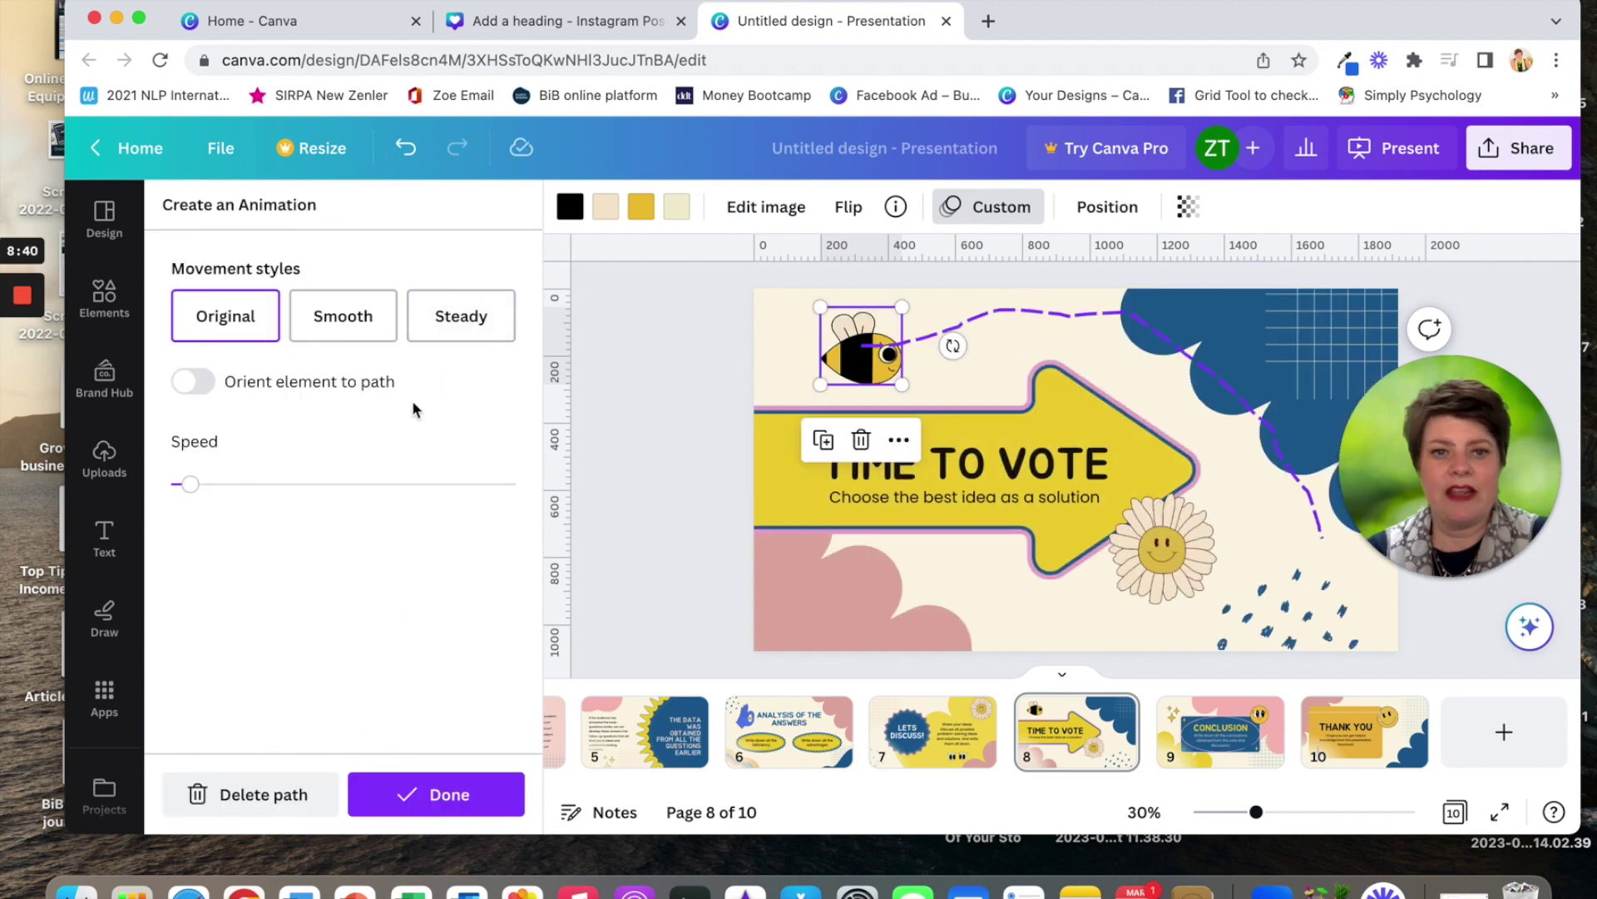
pyautogui.click(358, 322)
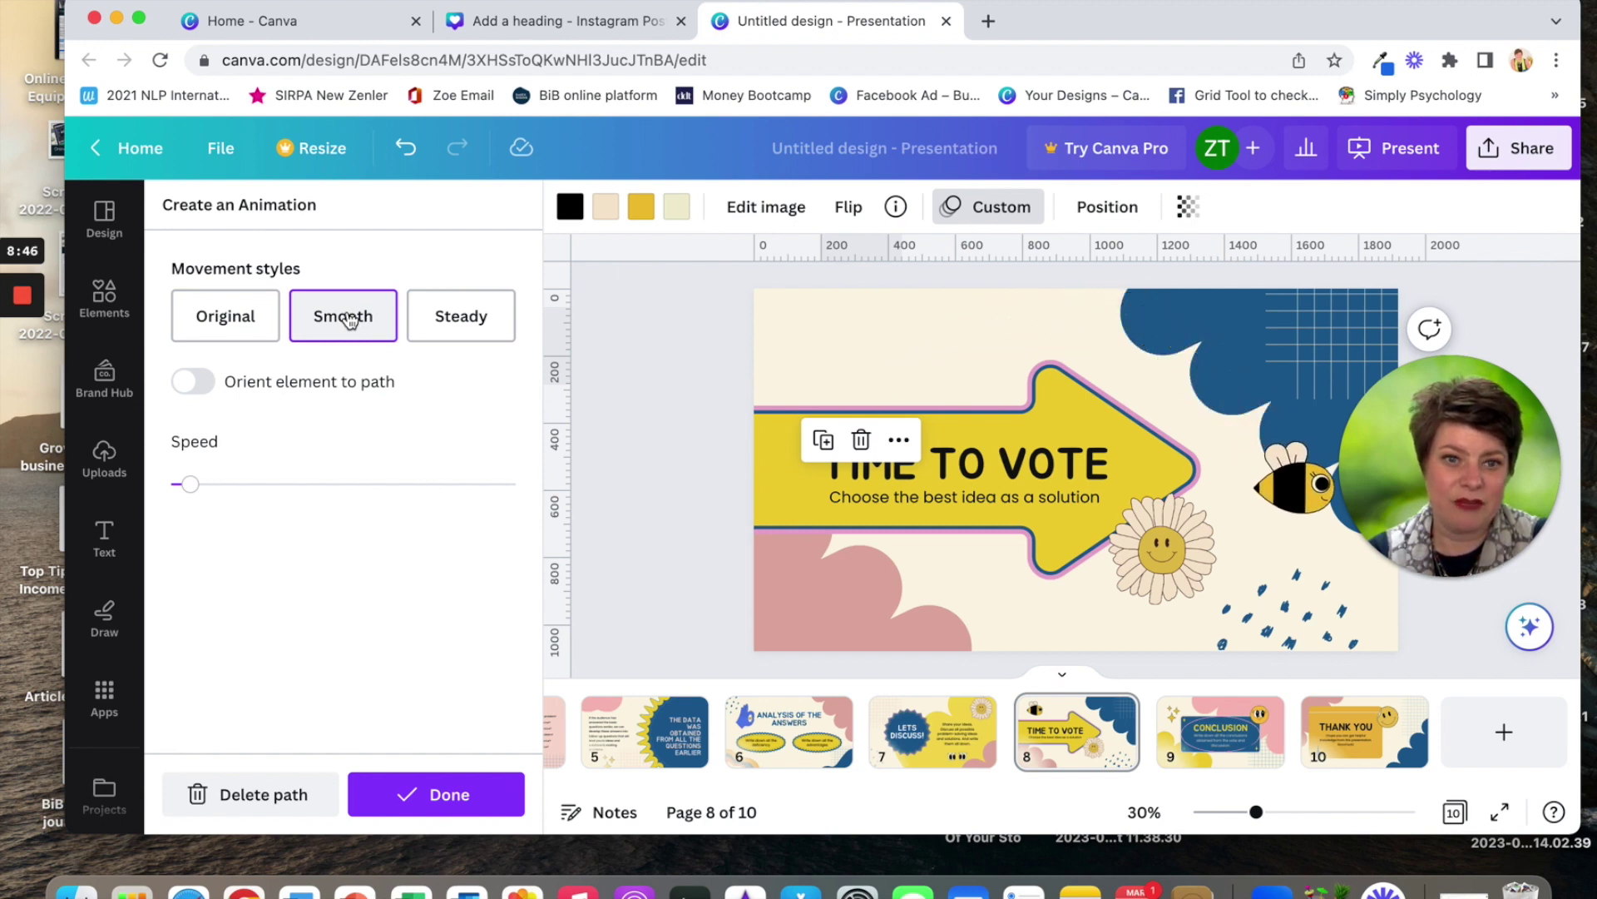
pyautogui.moveTo(190, 485); pyautogui.dragTo(403, 491)
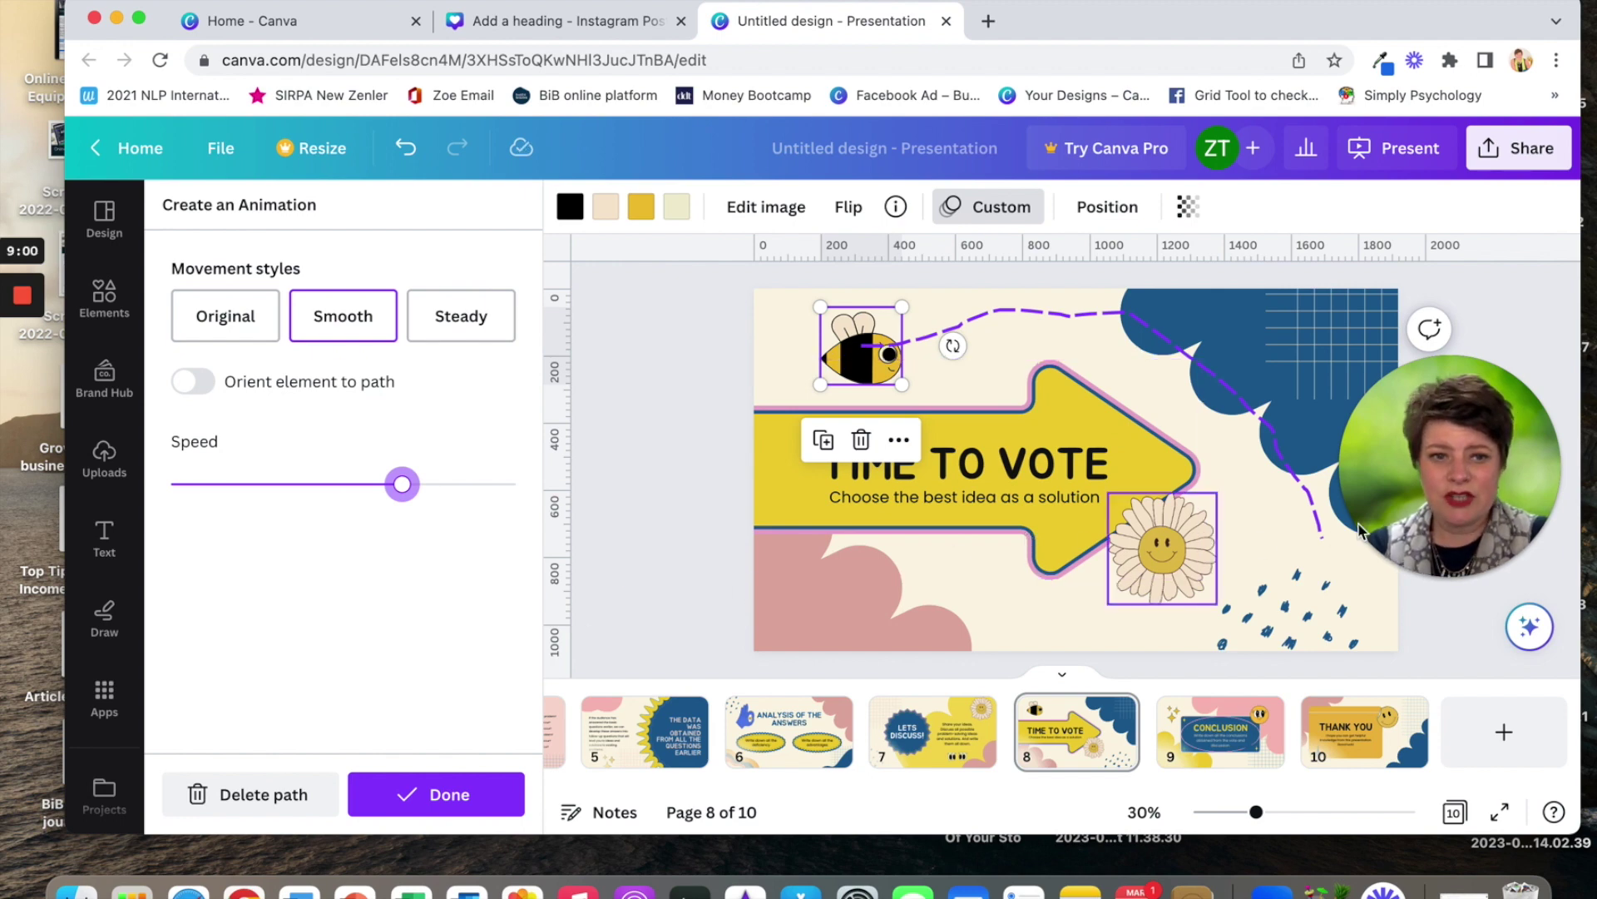
pyautogui.click(1430, 576)
pyautogui.moveTo(1207, 449); pyautogui.dragTo(158, 622)
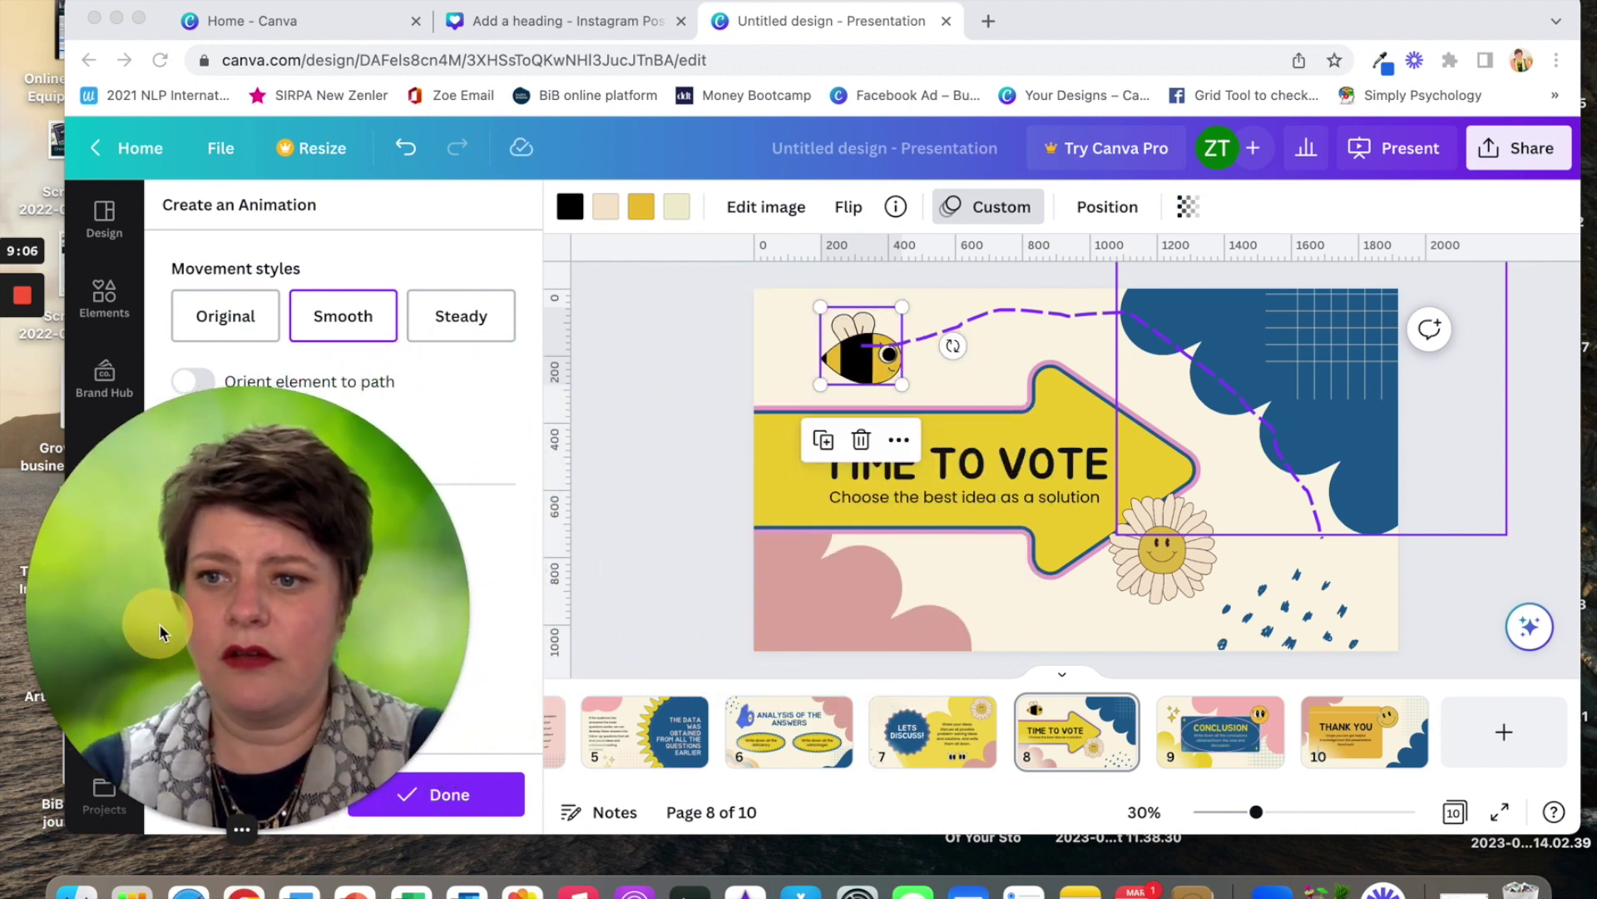